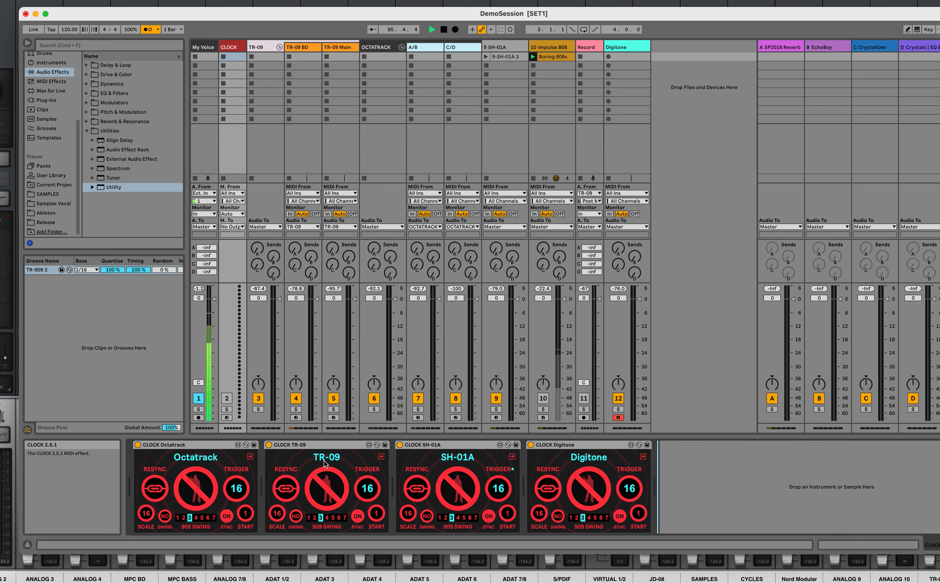
Go through the CLOCK devices for Octatrack, TR-09, SH-01A and Digitone on the CLOCK track.
click(226, 444)
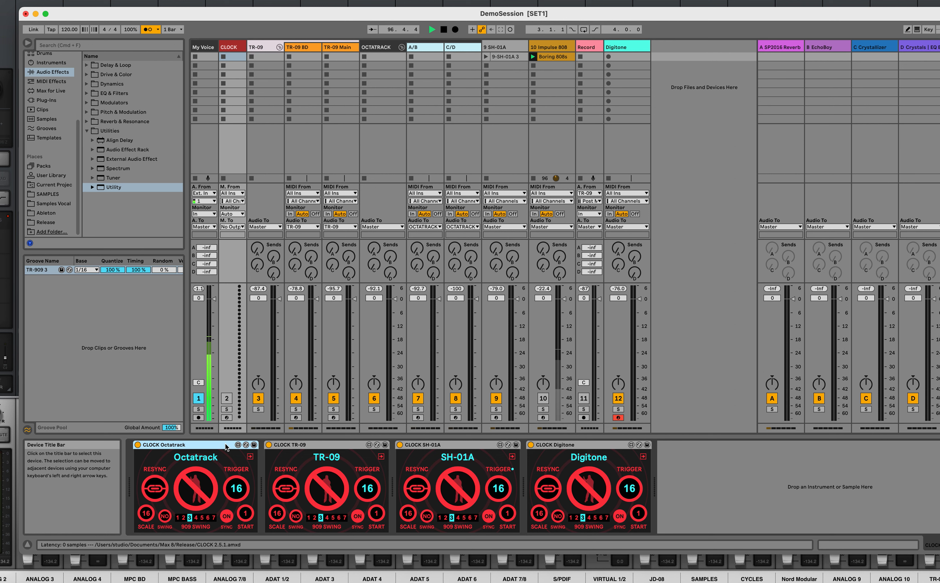
click(320, 444)
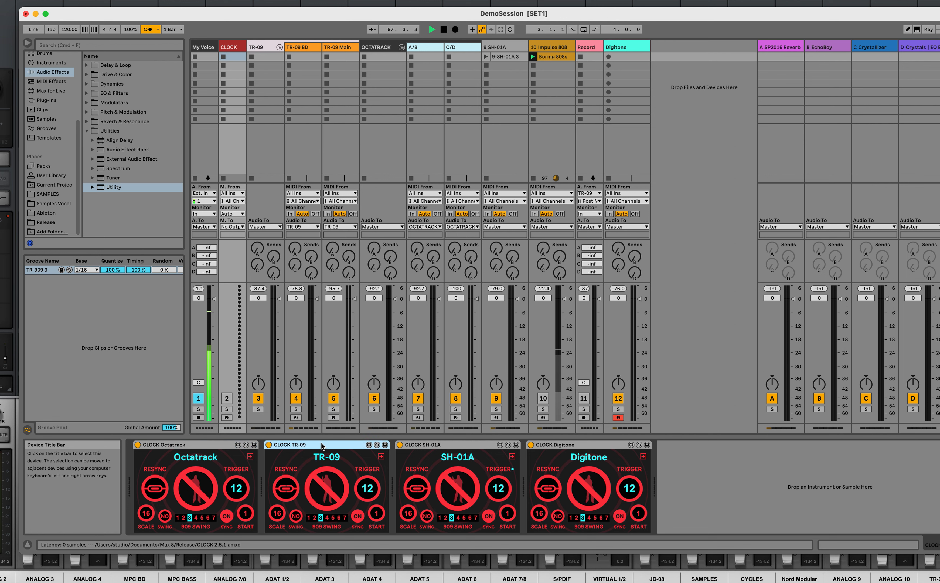
click(444, 442)
click(592, 441)
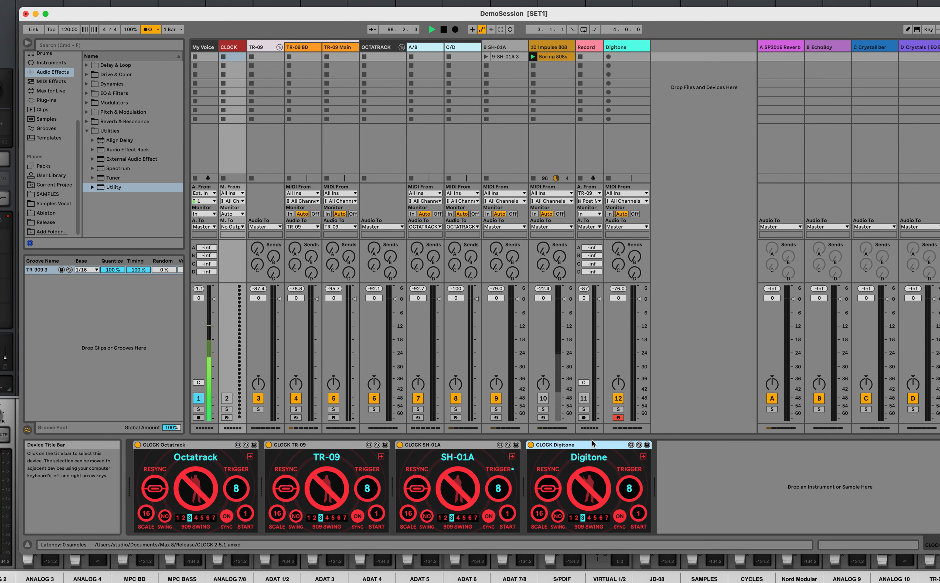
click(219, 445)
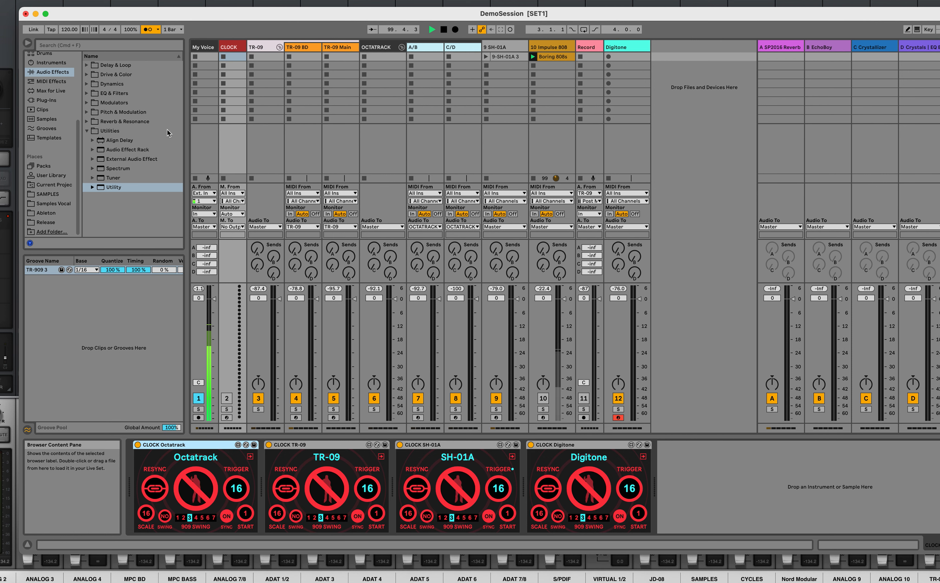
Narrow the browser and examine the devices on the CLOCK, TR-09 Main, TR-09 BD and My Voice tracks.
drag(184, 131, 149, 140)
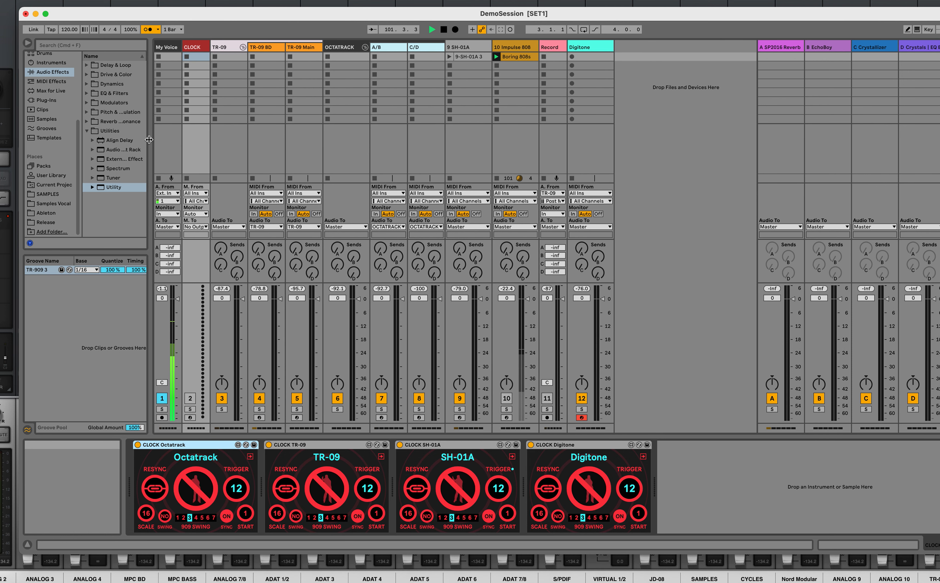
click(166, 57)
click(204, 47)
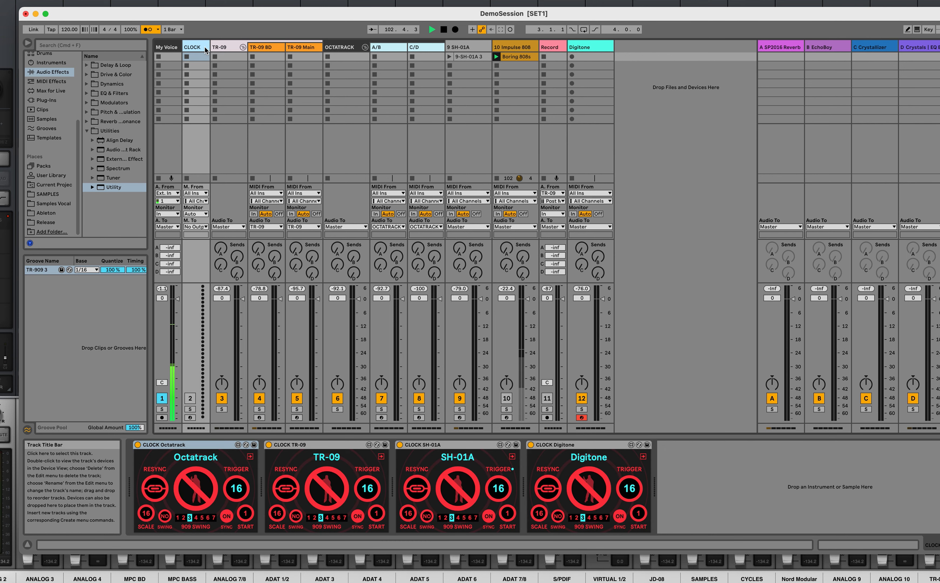
click(228, 47)
click(286, 49)
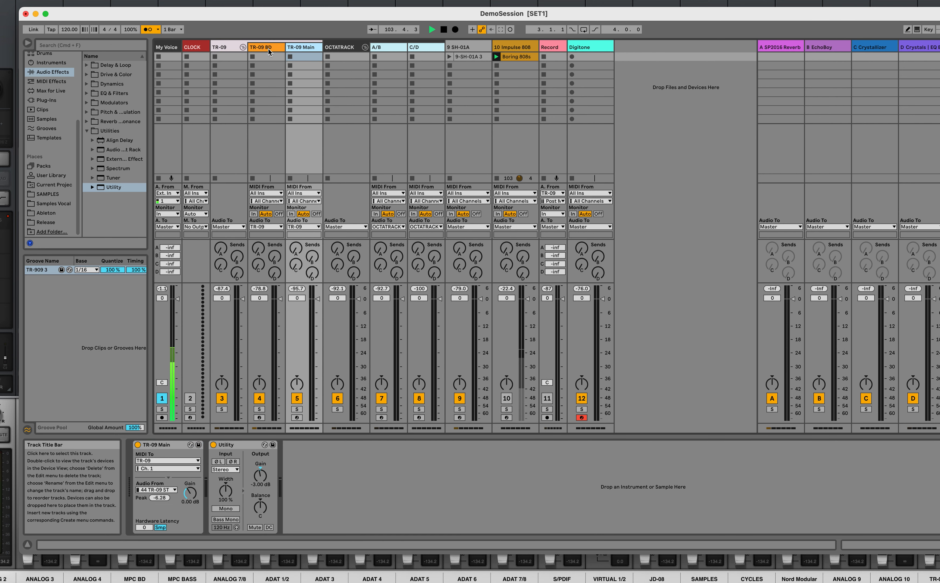
click(269, 48)
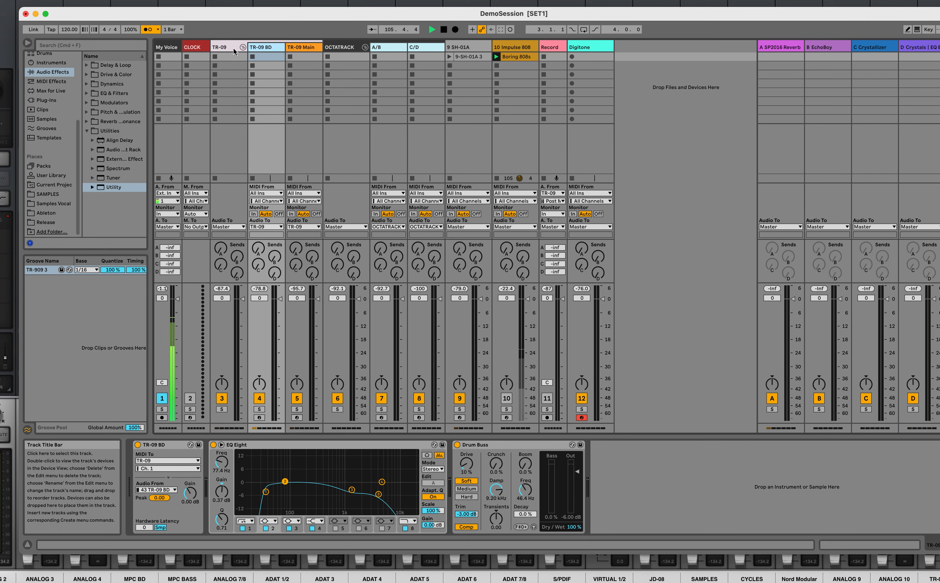
click(174, 47)
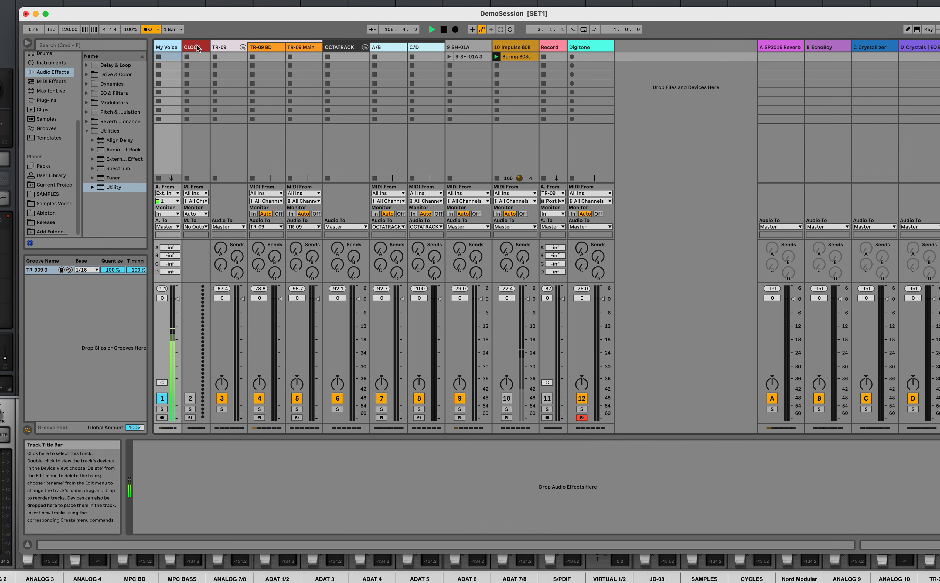
Delete the Digitone device from the CLOCK track and delete the Digitone track.
click(197, 45)
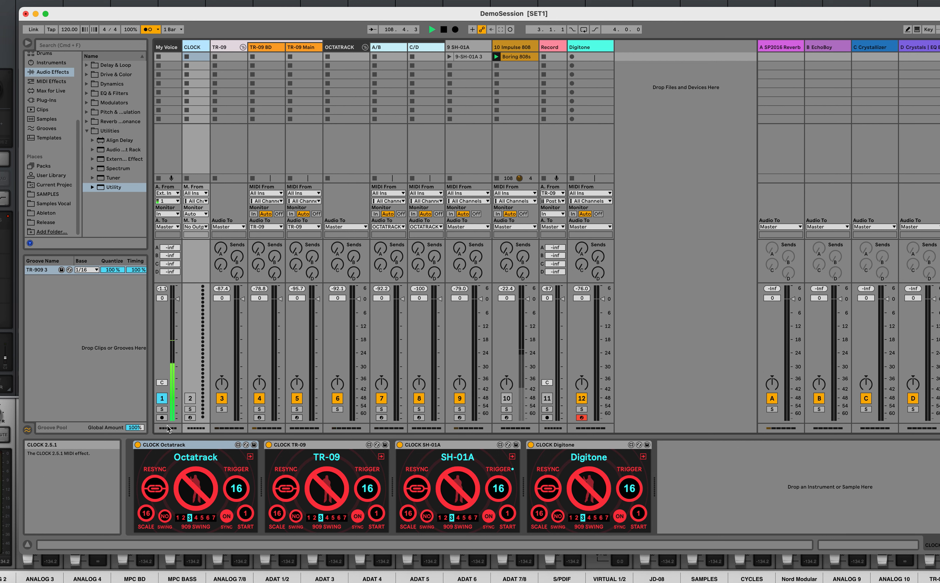
click(602, 446)
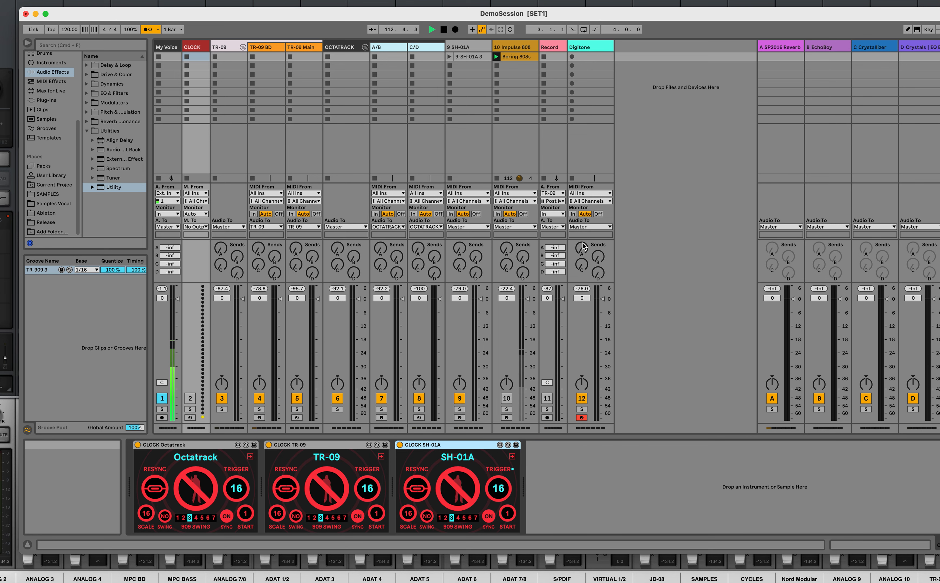
click(576, 48)
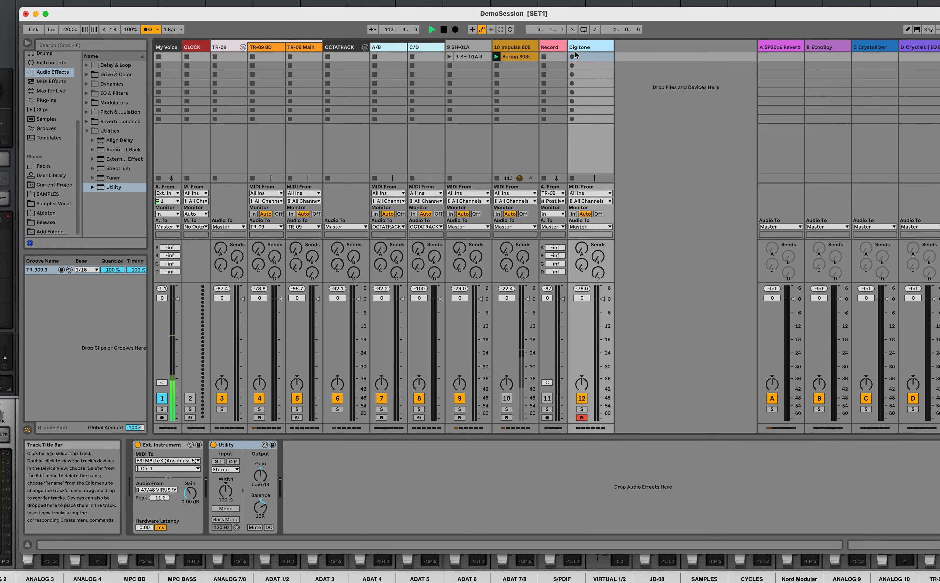
key(Delete)
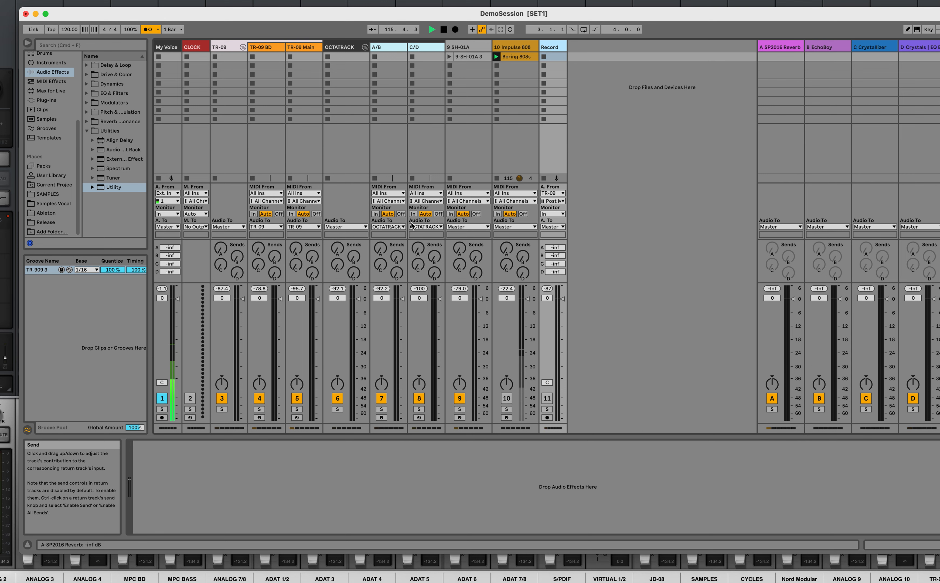
Examine the MIDI port list and the audio device, sample rate and latency settings in the preferences.
click(196, 48)
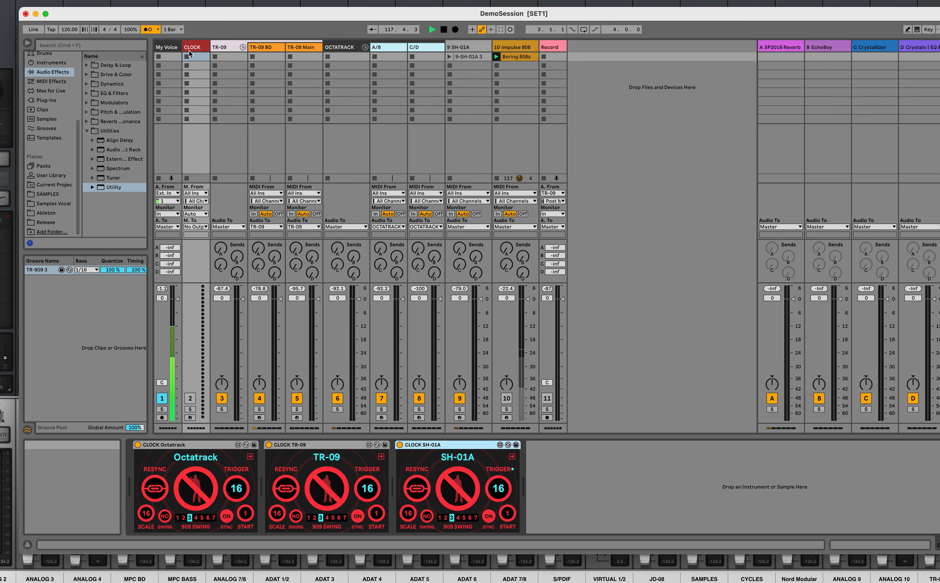
click(164, 47)
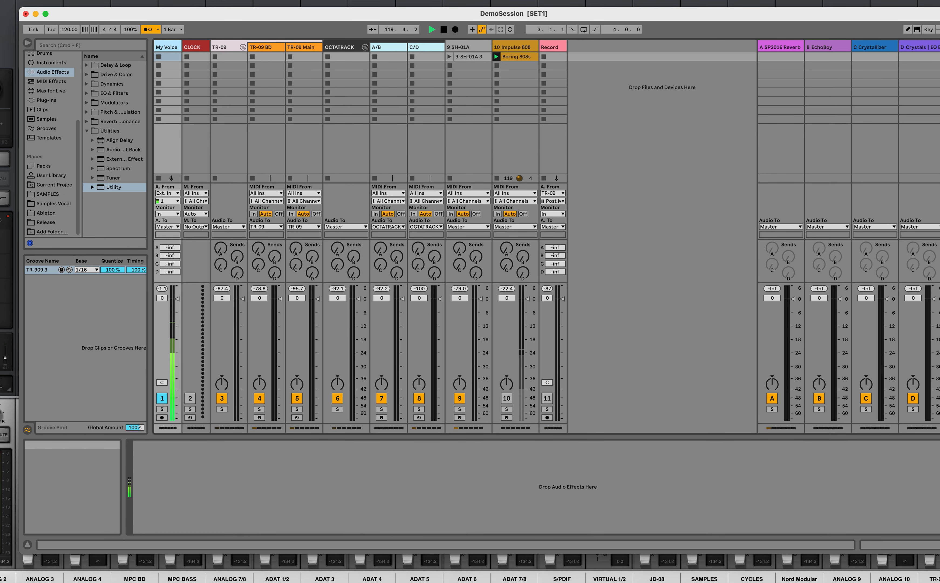
key(super+comma)
drag(624, 329, 633, 459)
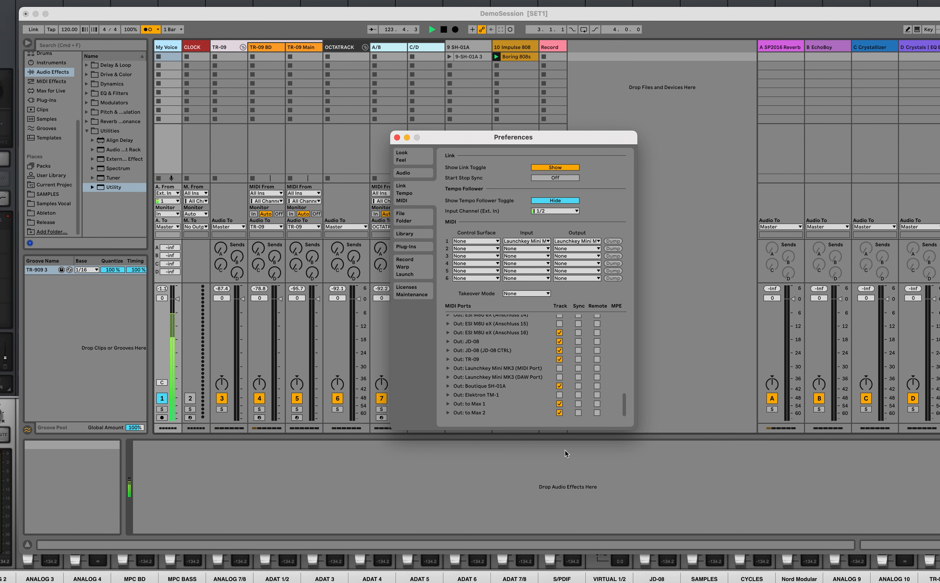
drag(627, 408, 417, 146)
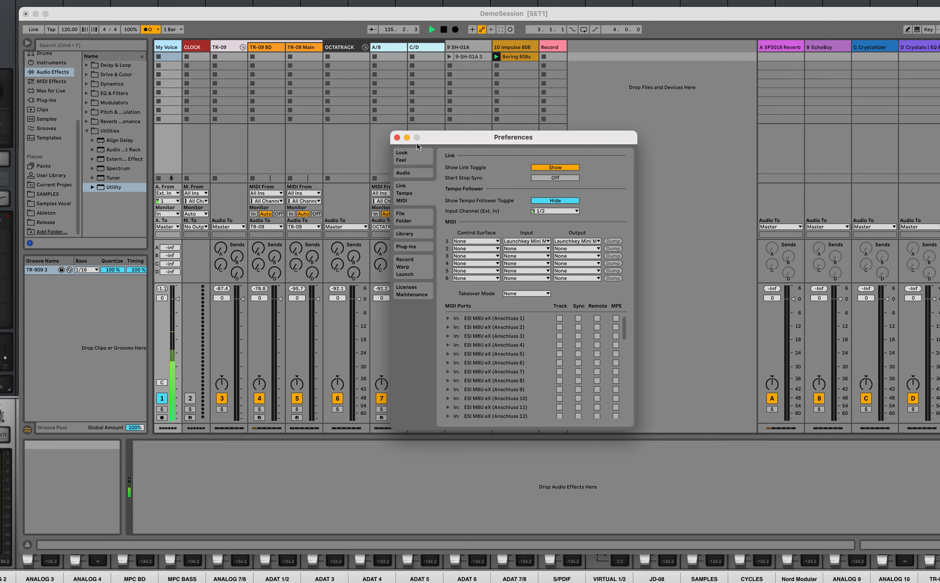
click(411, 218)
click(412, 175)
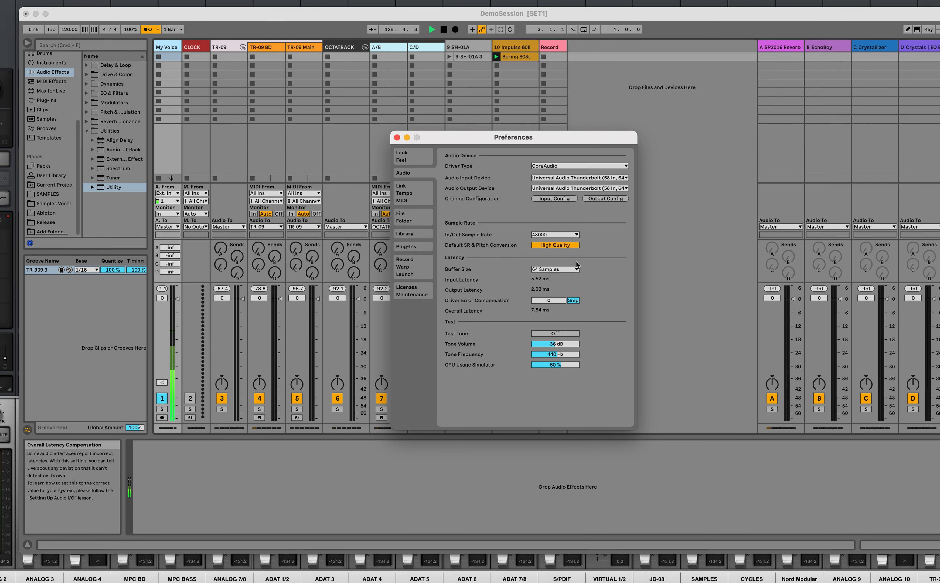
click(397, 137)
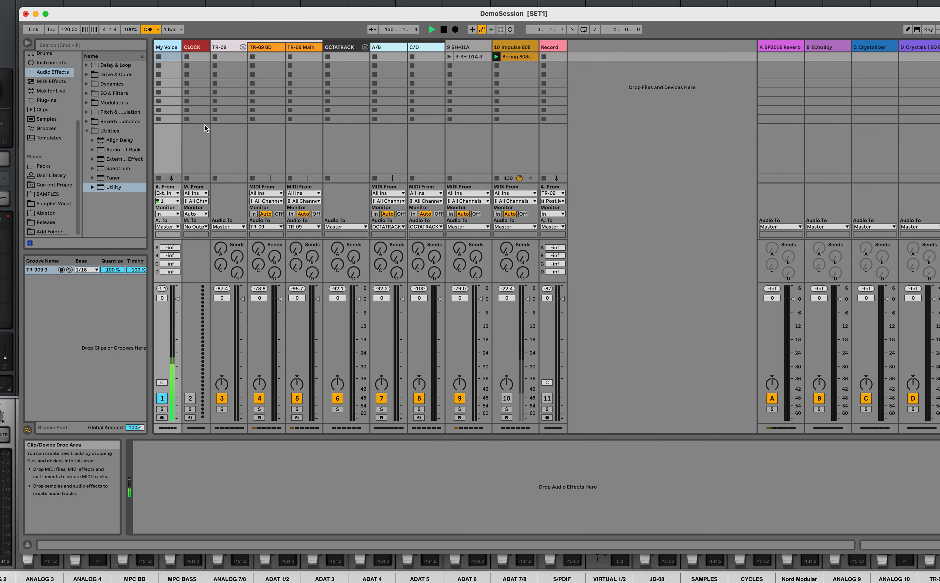
Review the CLOCK track's remaining devices for Octatrack, TR-09 and SH-01A.
click(189, 47)
click(188, 146)
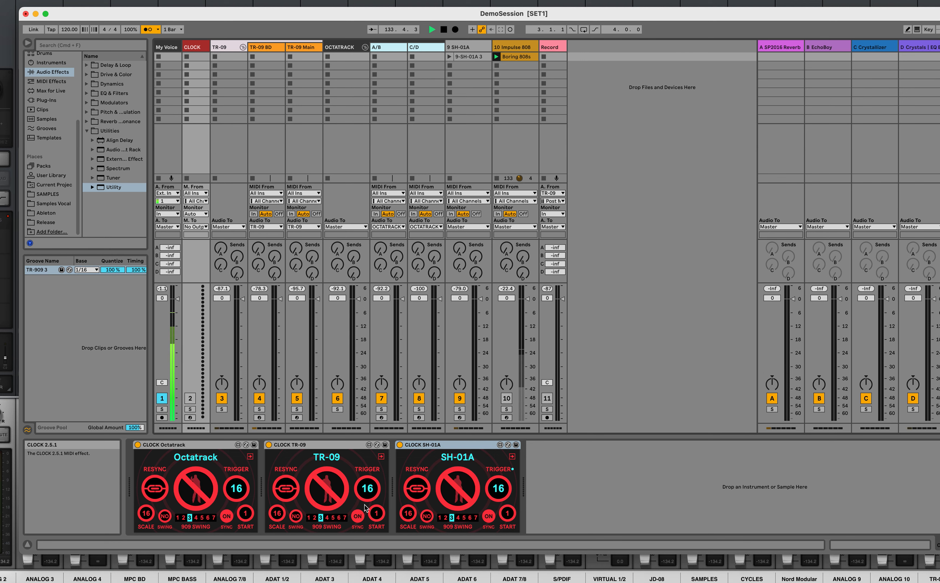
click(198, 444)
click(336, 446)
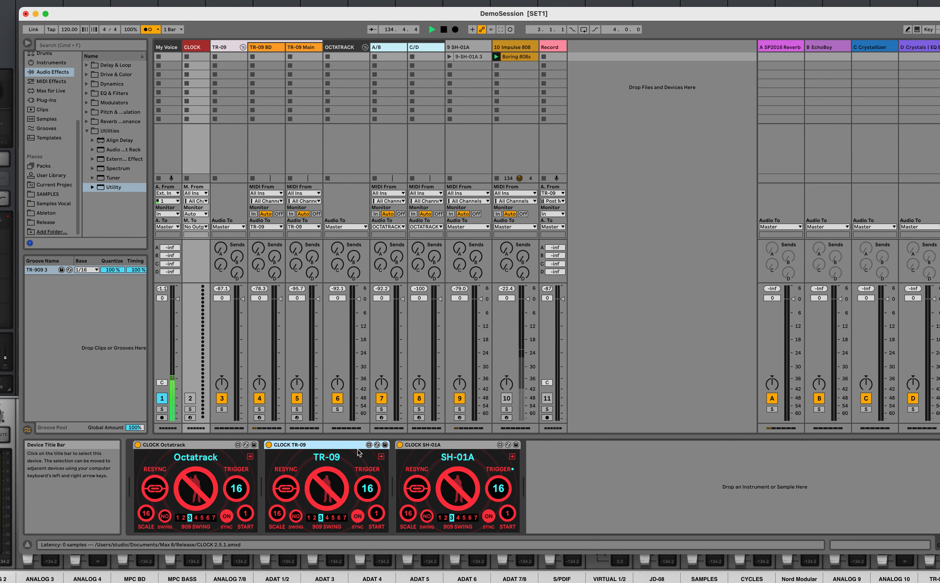
click(470, 457)
click(472, 183)
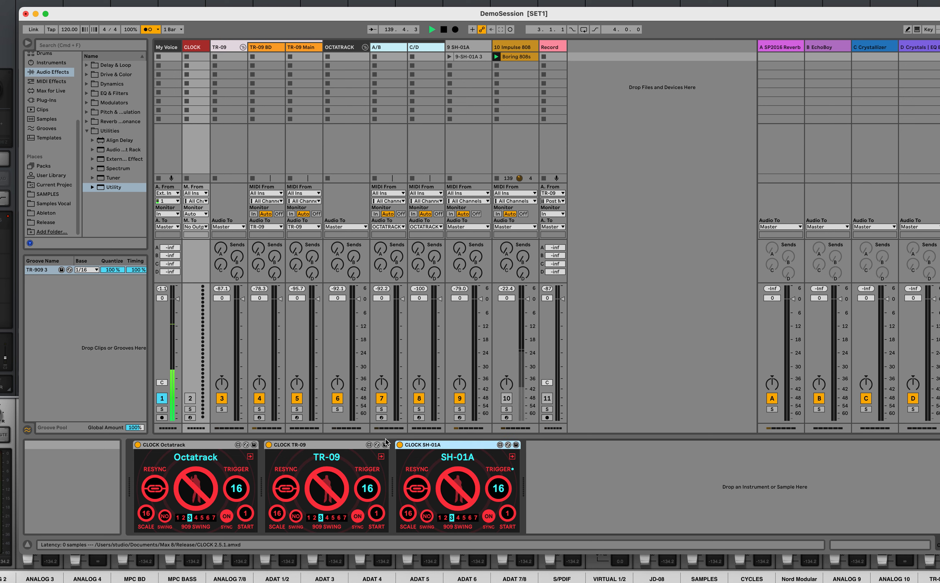
Expand the setup sections of the three CLOCK devices to check their MIDI clock output ports, and collapse them again.
click(250, 456)
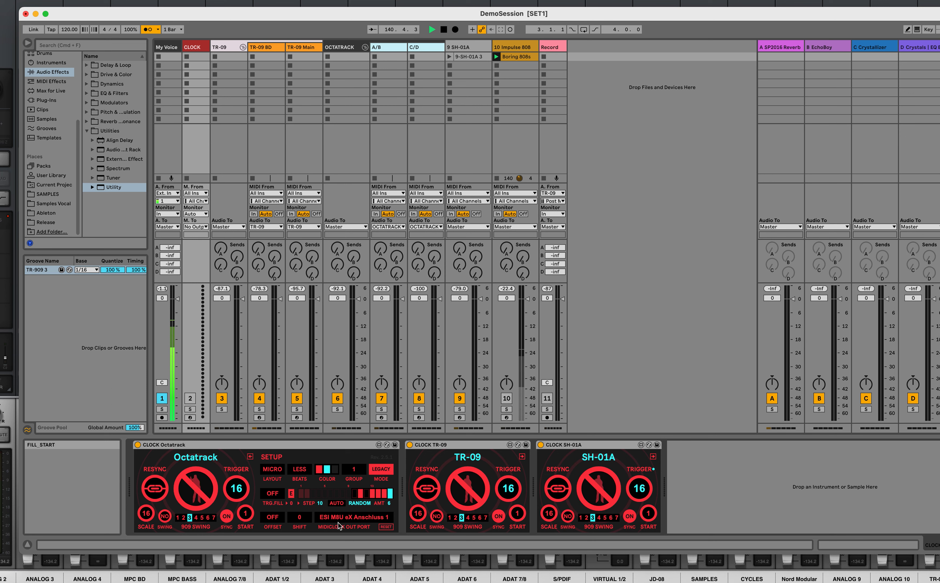
click(522, 456)
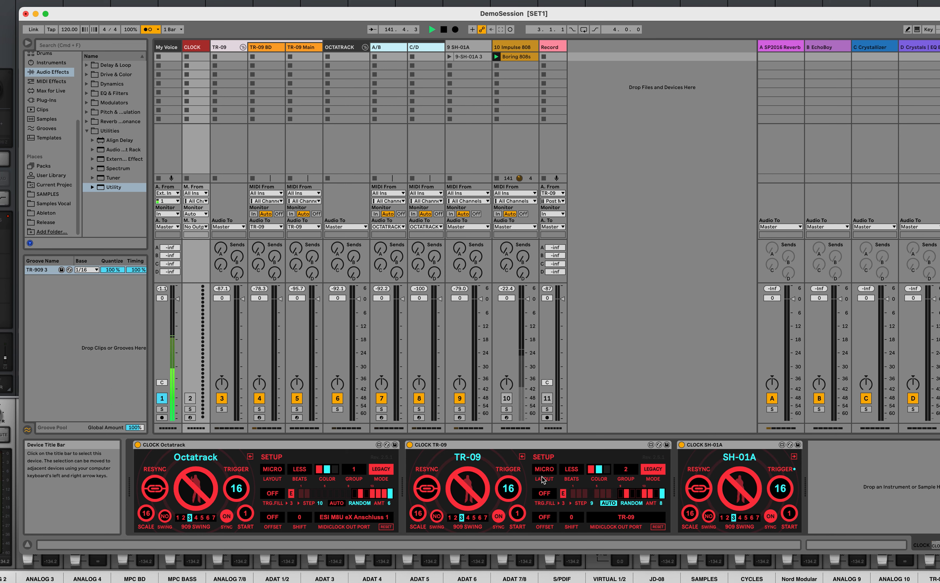
click(793, 457)
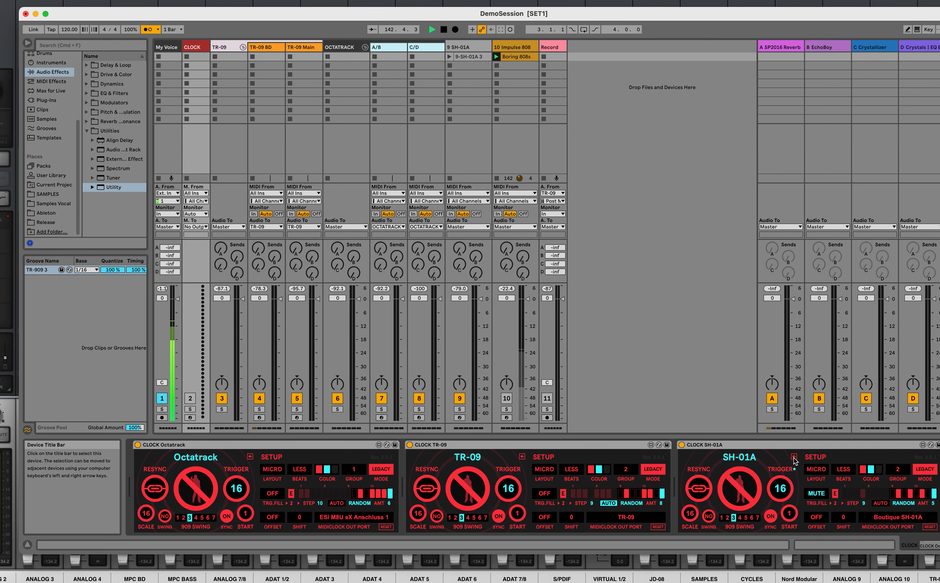
click(793, 456)
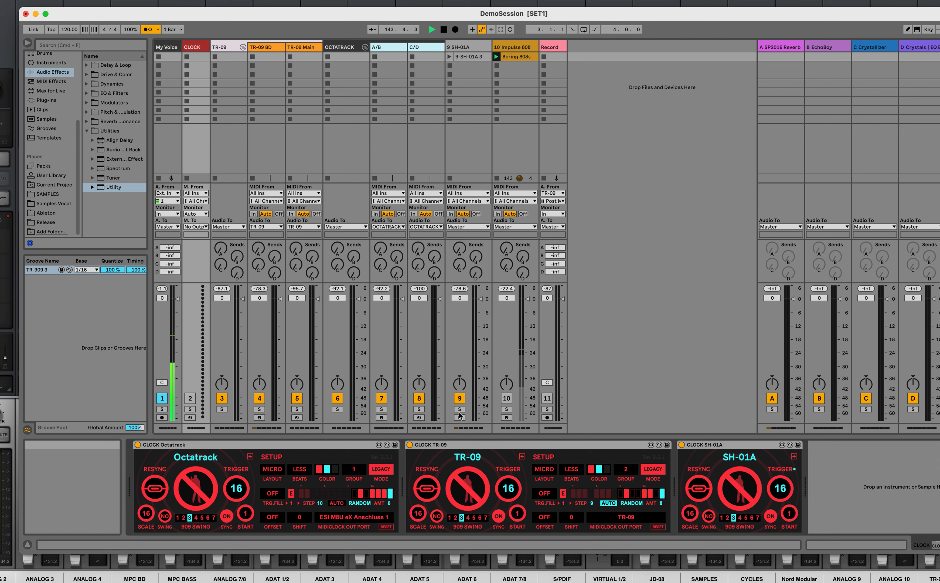
click(522, 456)
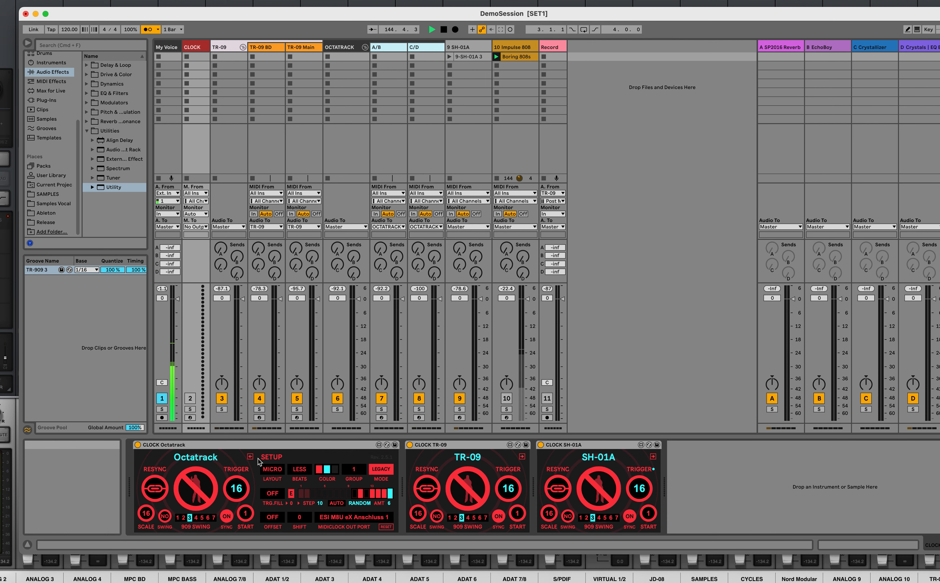
click(251, 457)
Examine the device chains and MIDI and audio routing of the TR-09 group, TR-09 BD and TR-09 Main tracks.
click(226, 45)
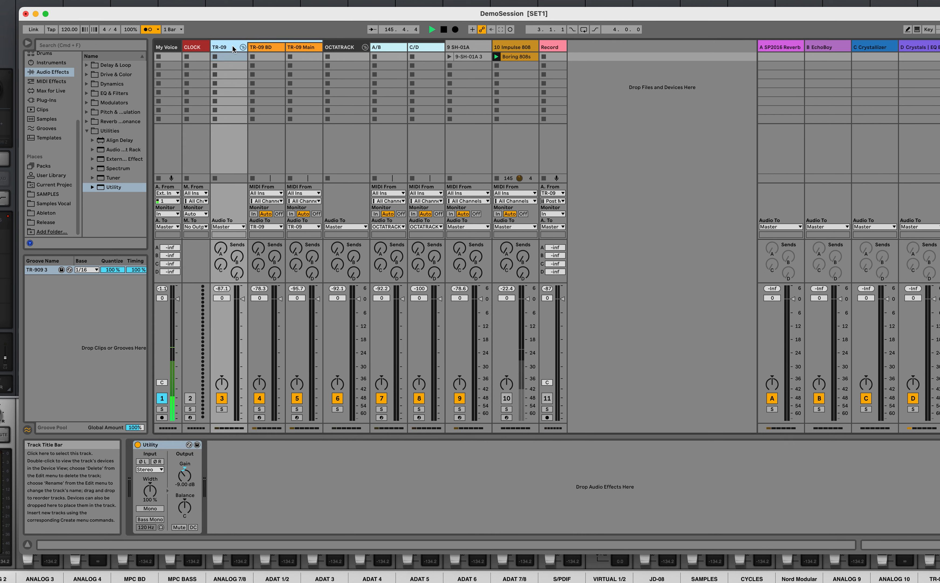
click(262, 47)
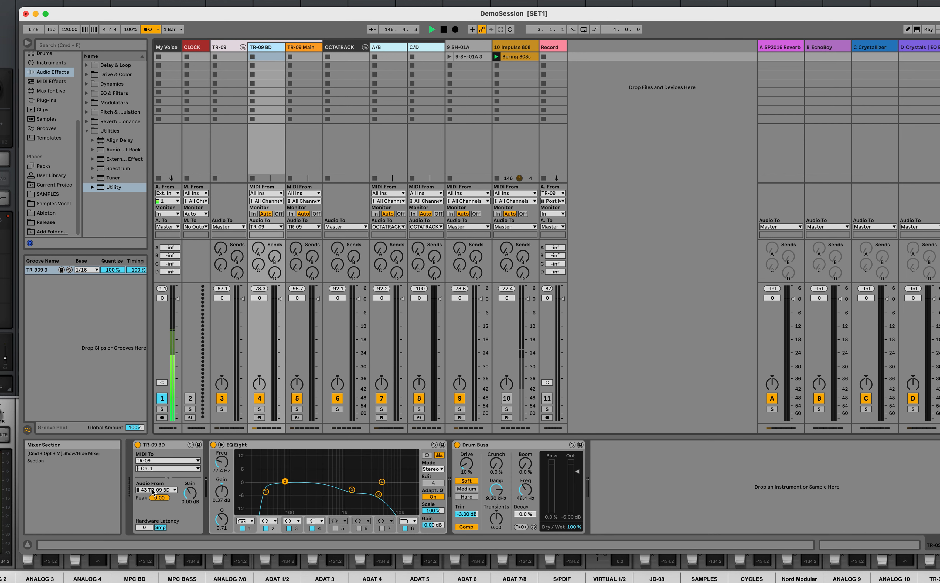
click(168, 446)
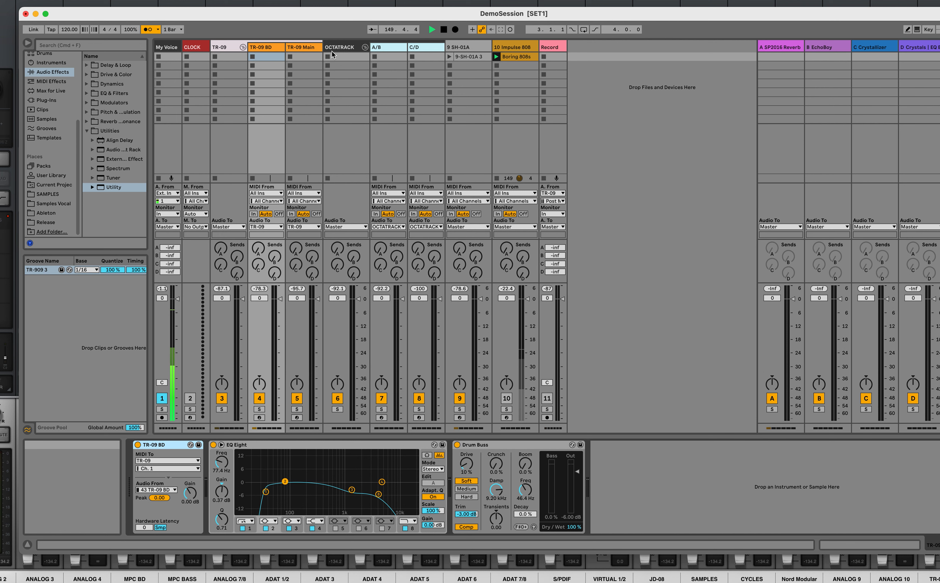
click(307, 48)
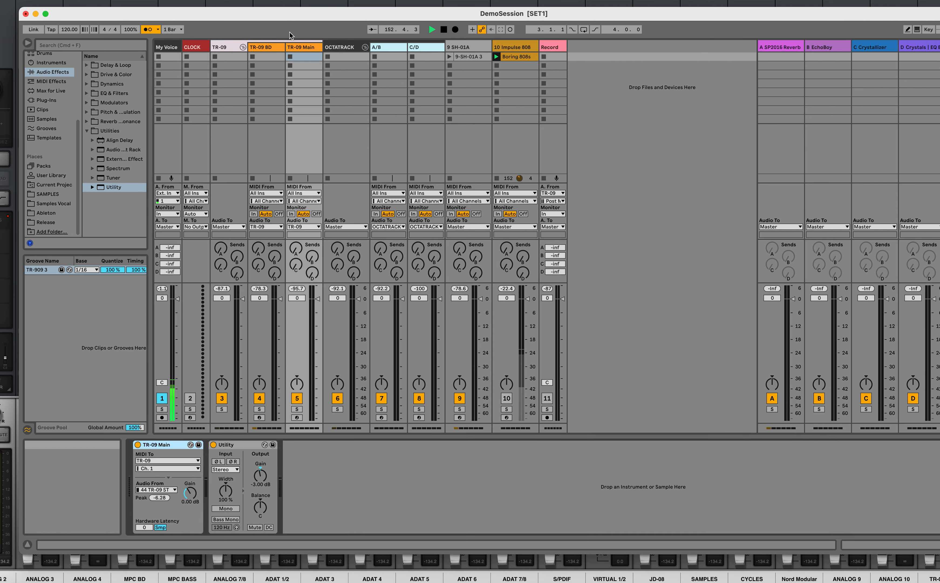
click(266, 51)
click(303, 48)
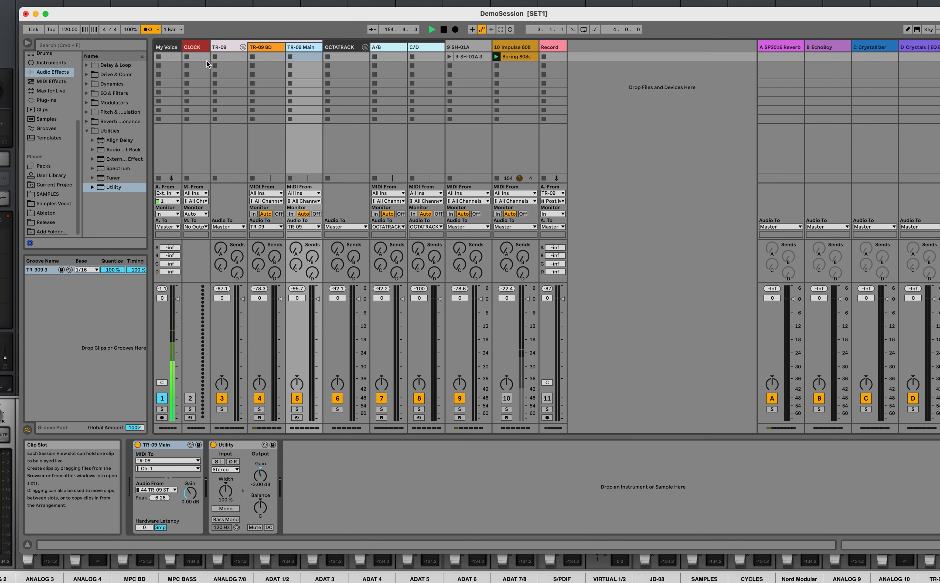
click(244, 56)
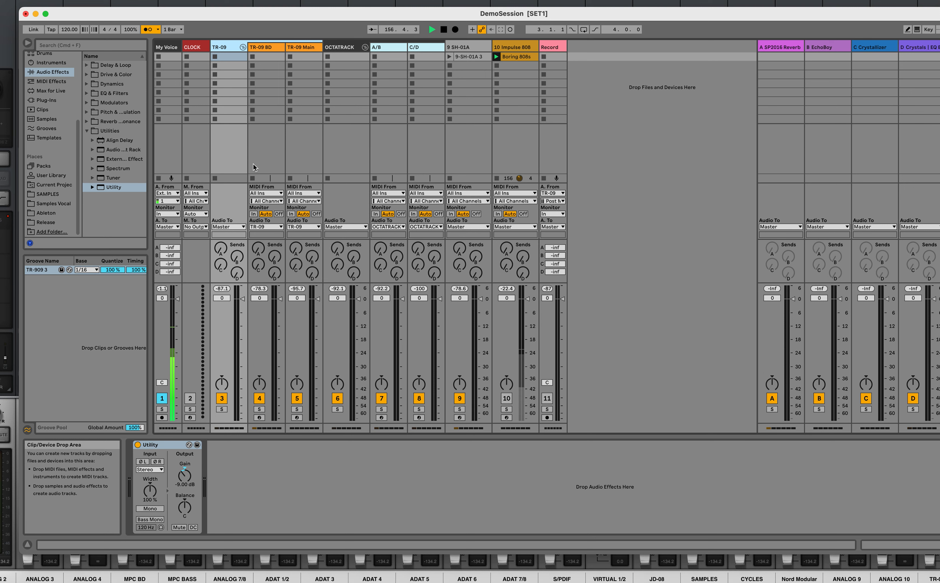
Examine the effects on the OCTATRACK group and the external instrument routing on its A/B track.
click(363, 47)
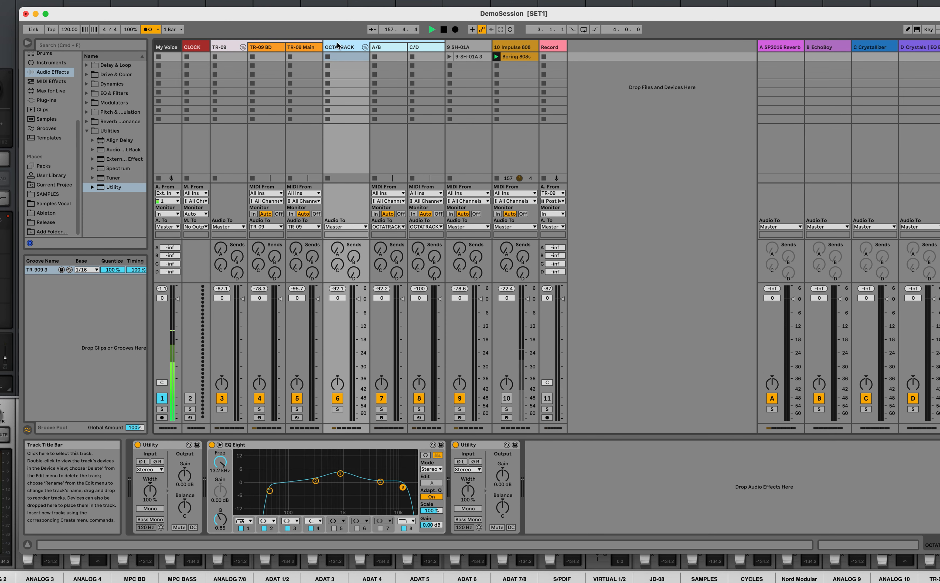
click(380, 47)
click(337, 47)
click(386, 47)
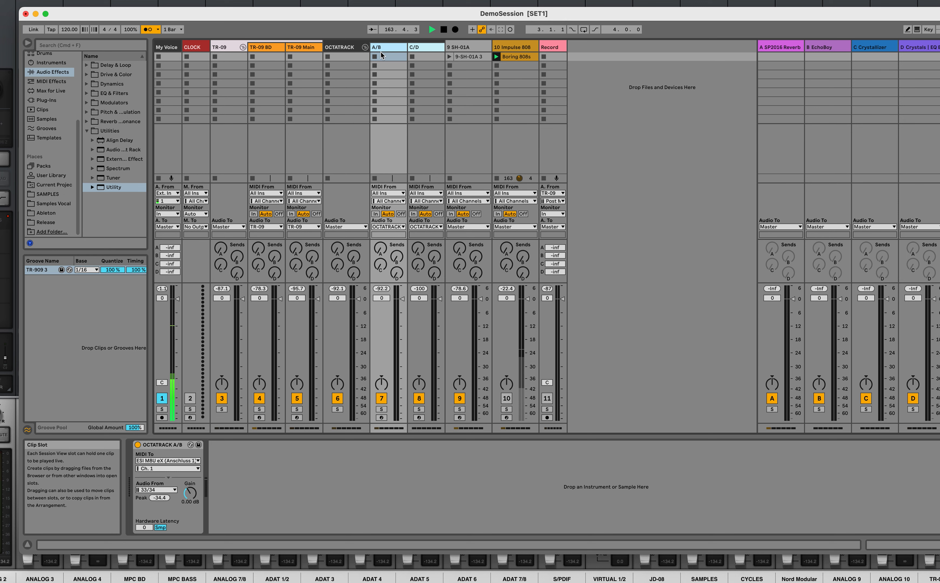
Compare the external instrument MIDI and audio routing on the OCTATRACK A/B and C/D tracks.
click(424, 45)
click(395, 47)
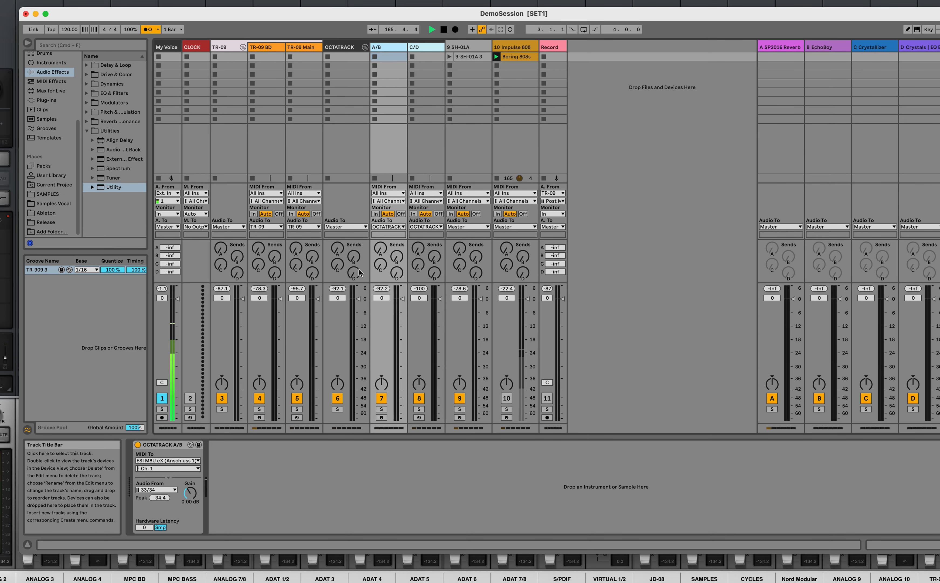
click(423, 48)
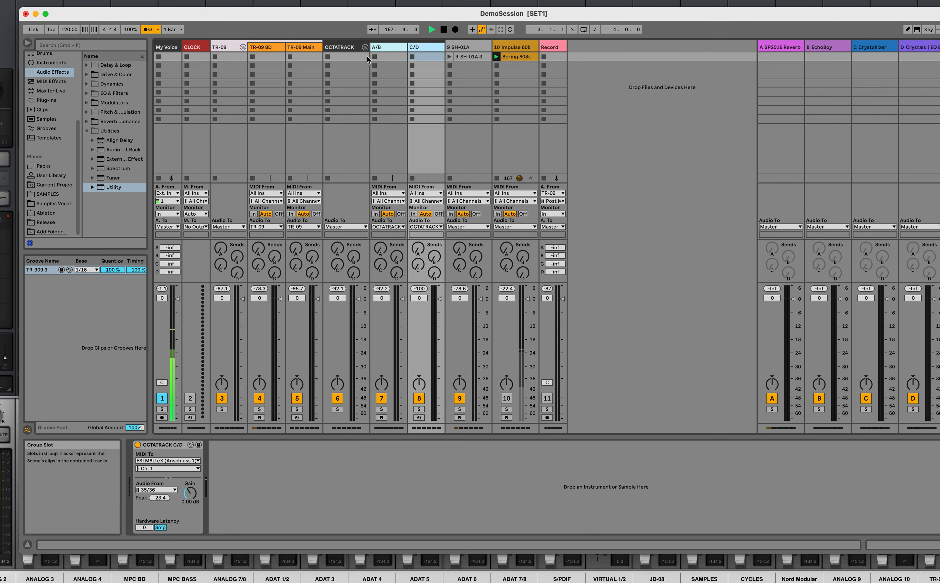
Delete the first Utility, ahead of EQ Eight, from the OCTATRACK group's device chain.
click(352, 48)
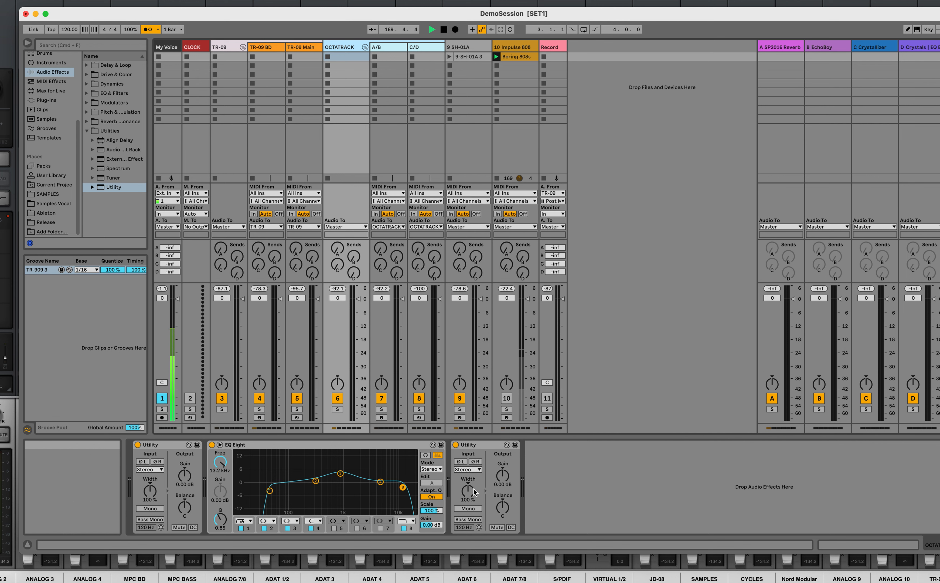
click(161, 444)
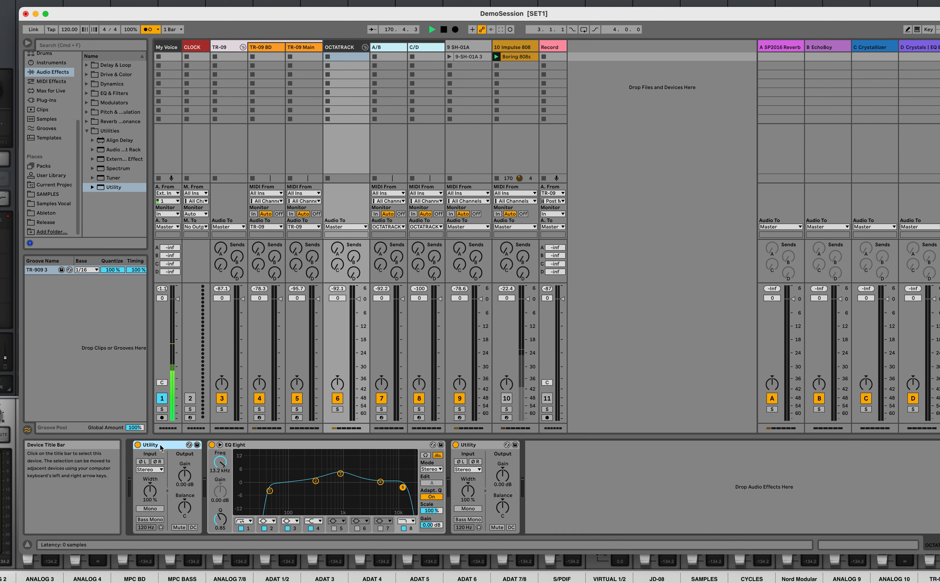
key(Delete)
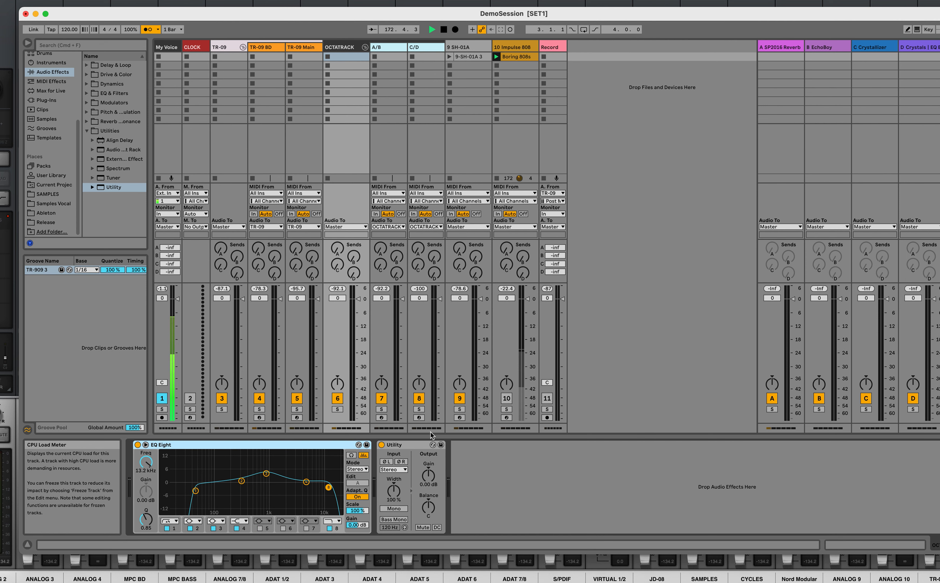
click(404, 442)
Compare the external instrument settings of the TR-09 Main and TR-09 BD tracks with those of the OCTATRACK A/B and C/D tracks.
click(306, 49)
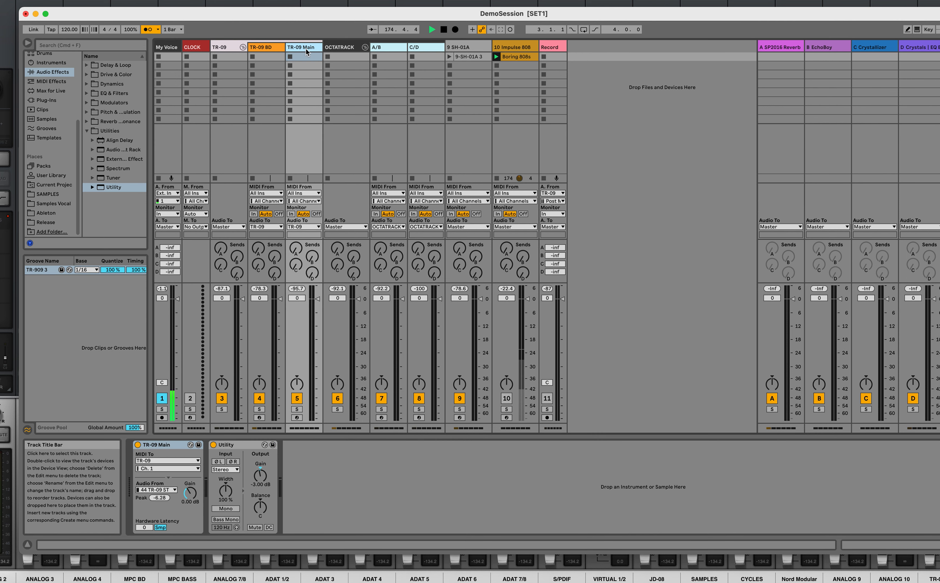
click(275, 49)
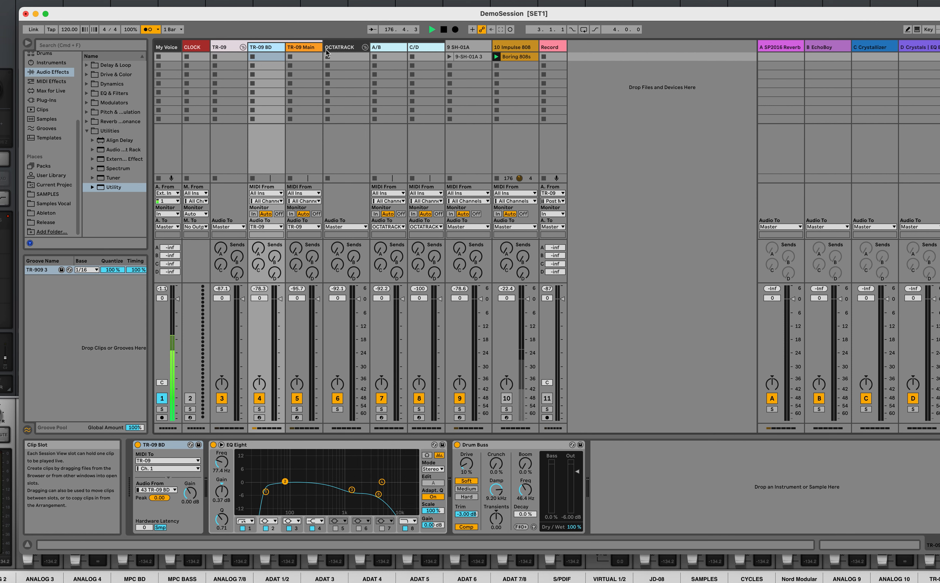
click(309, 47)
click(367, 46)
click(395, 47)
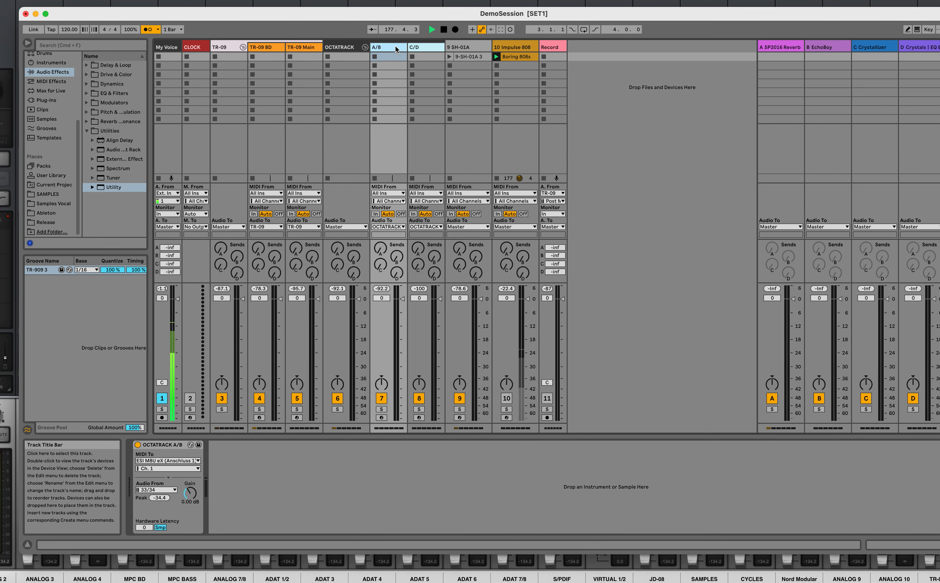
click(423, 47)
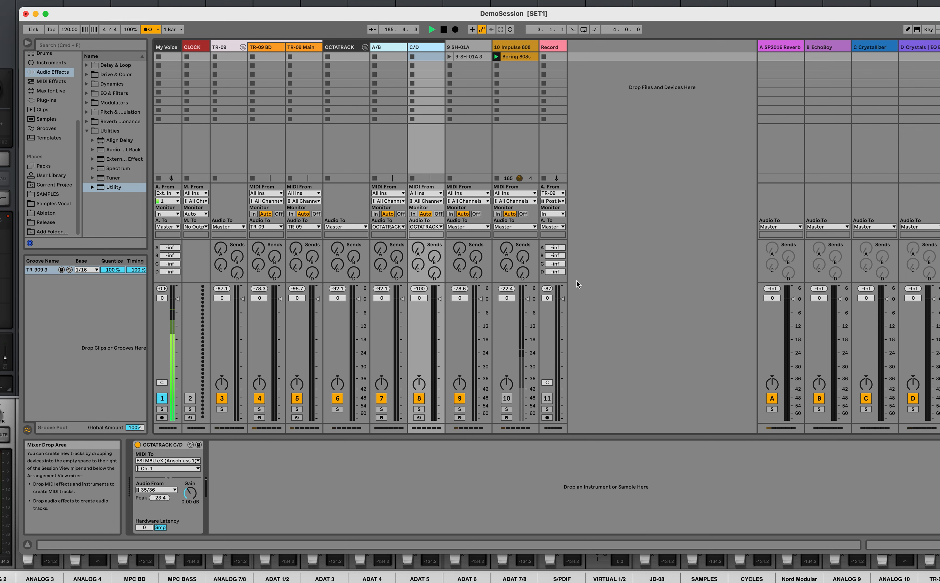
Examine the effects on the TR-09 BD track and the Utility gain on the TR-09 Main track.
click(265, 45)
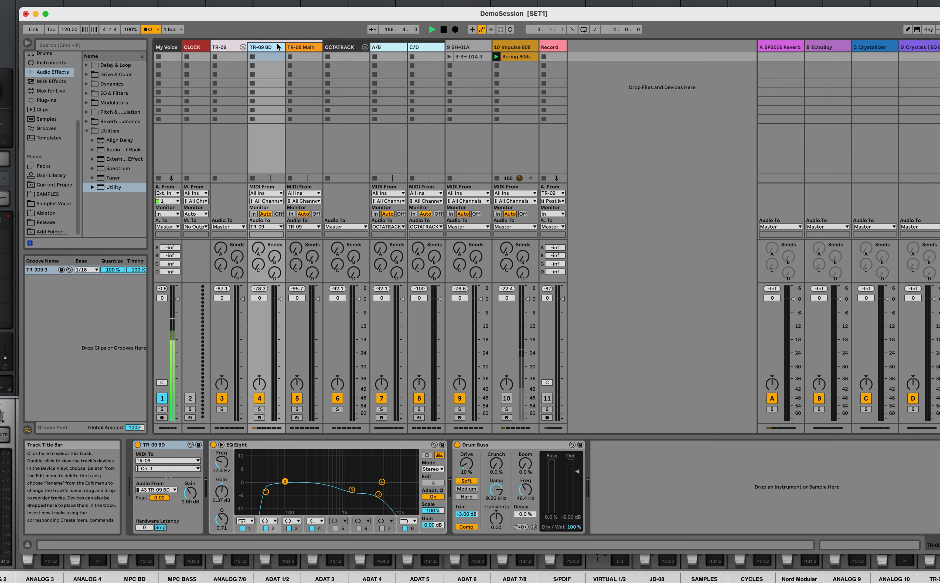
click(296, 47)
click(272, 47)
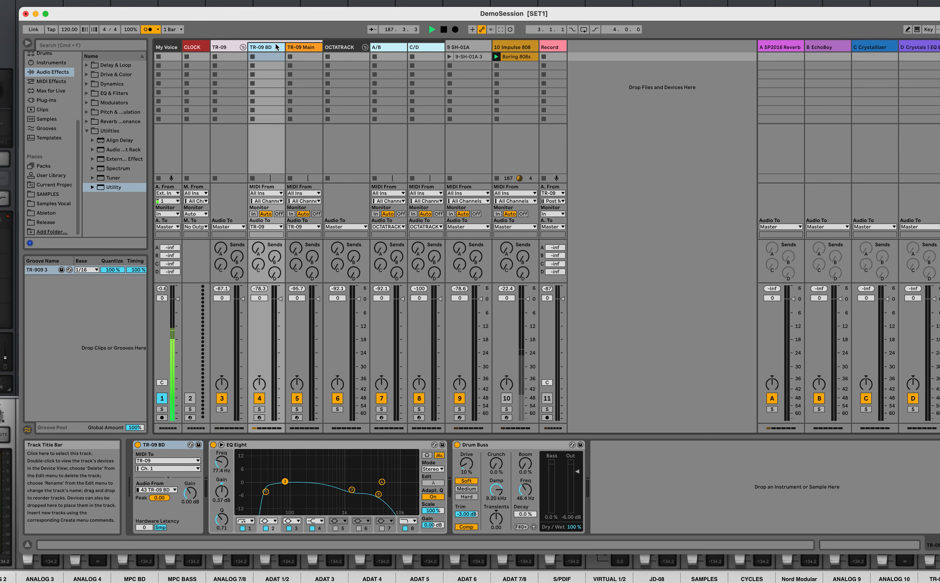
click(301, 48)
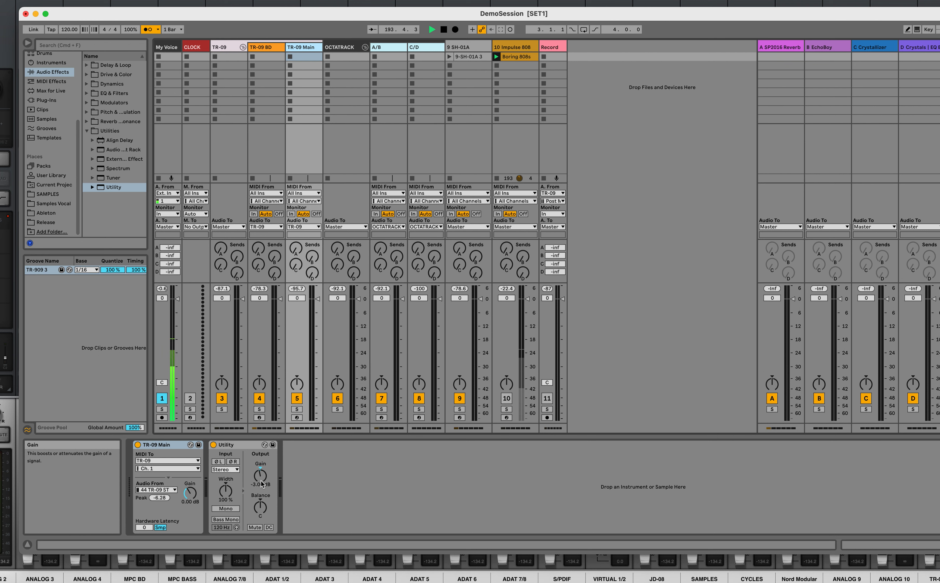
click(245, 445)
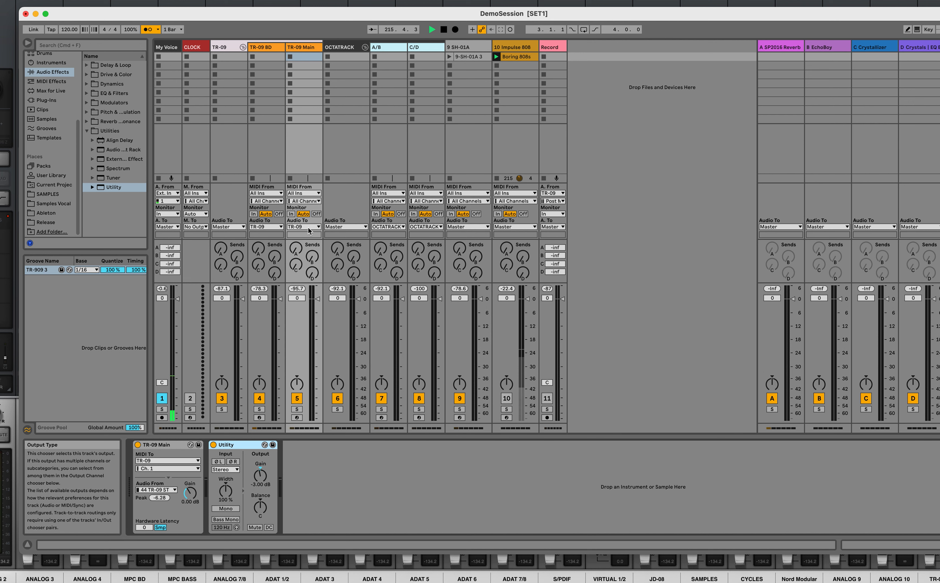
Check the OCTATRACK group and its A/B and C/D tracks once more.
click(347, 48)
click(399, 47)
click(425, 47)
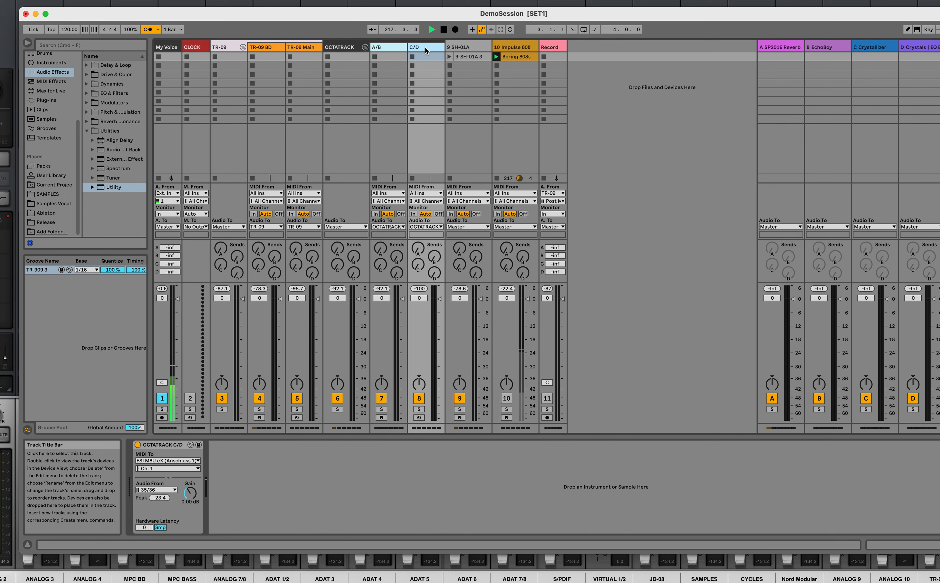
Inspect the notes of the 9-SH-01A 3 clip and the SH-01A track's device chain.
click(464, 47)
double_click(468, 57)
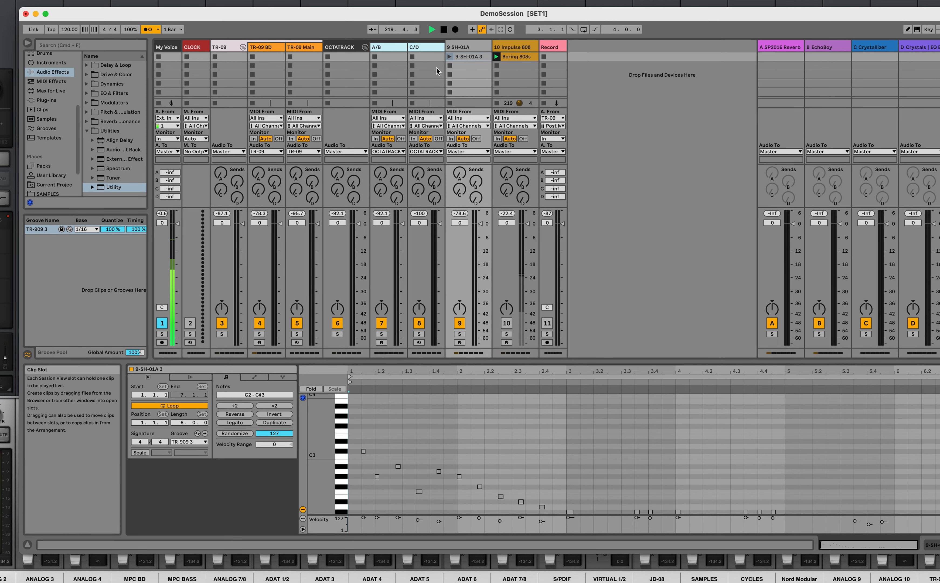
click(463, 47)
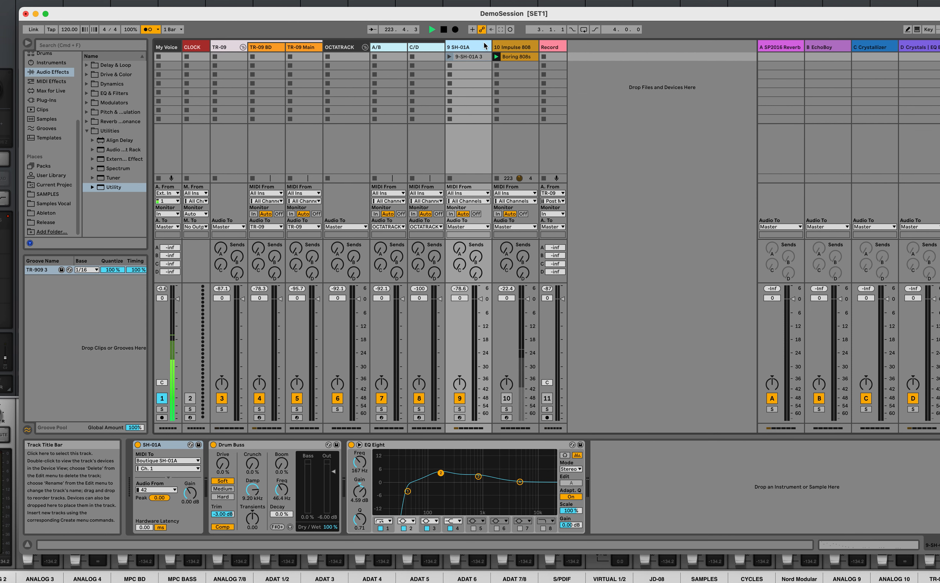
Save the Impulse 808 device as the preset Impulse 808.adv in the User Library, widening the browser to read its name.
click(509, 48)
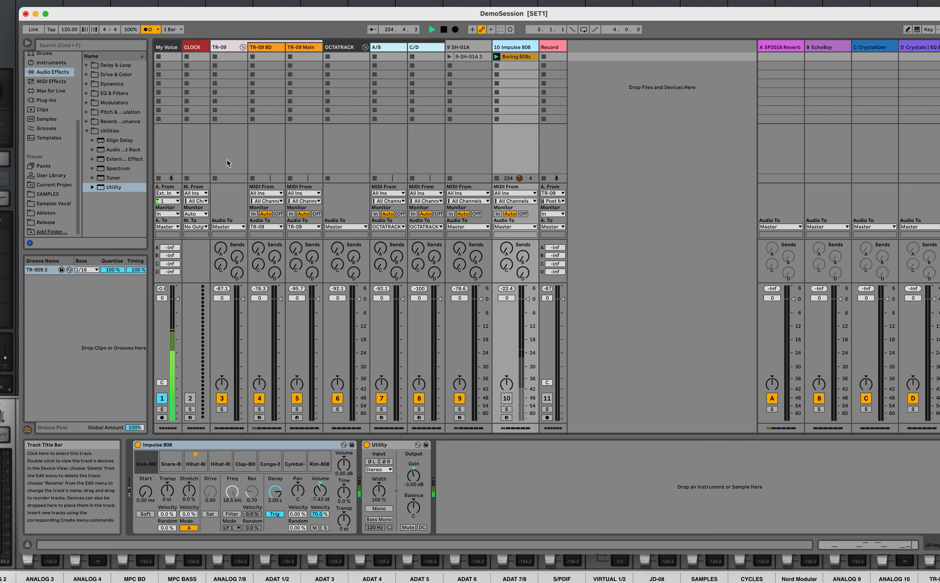
click(352, 445)
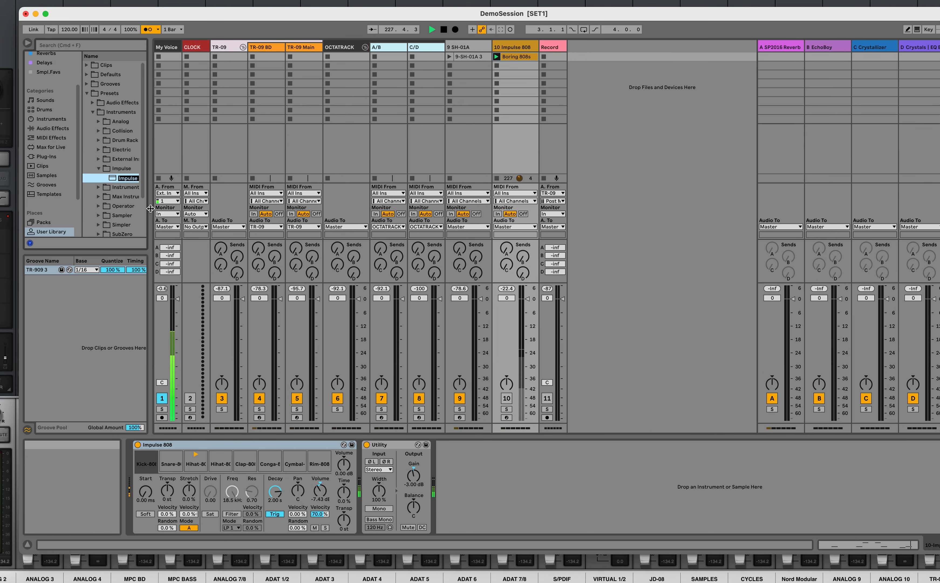
drag(150, 208, 304, 208)
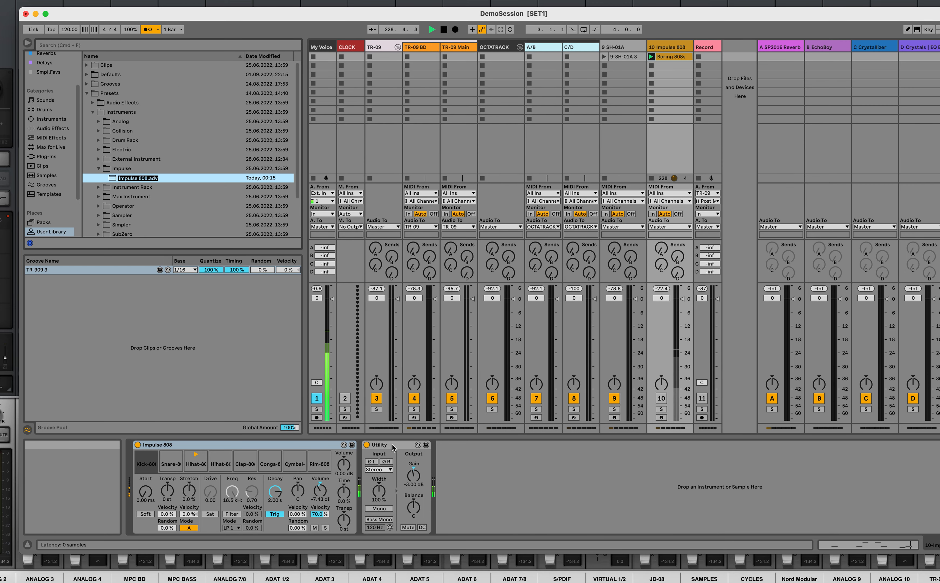
key(Return)
click(556, 467)
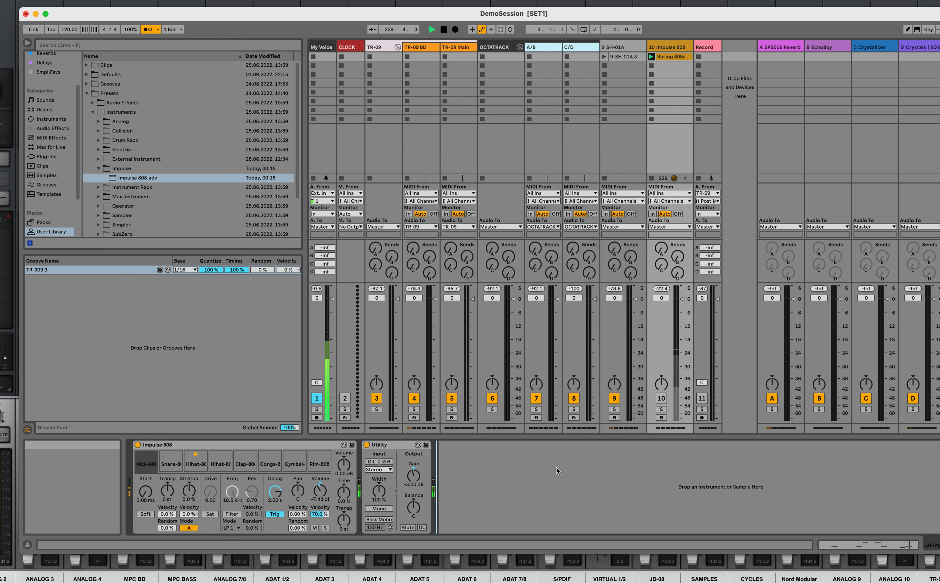
Show the notes of the Boring 808s clip on the Impulse 808 track and hide the browser.
click(680, 58)
double_click(680, 57)
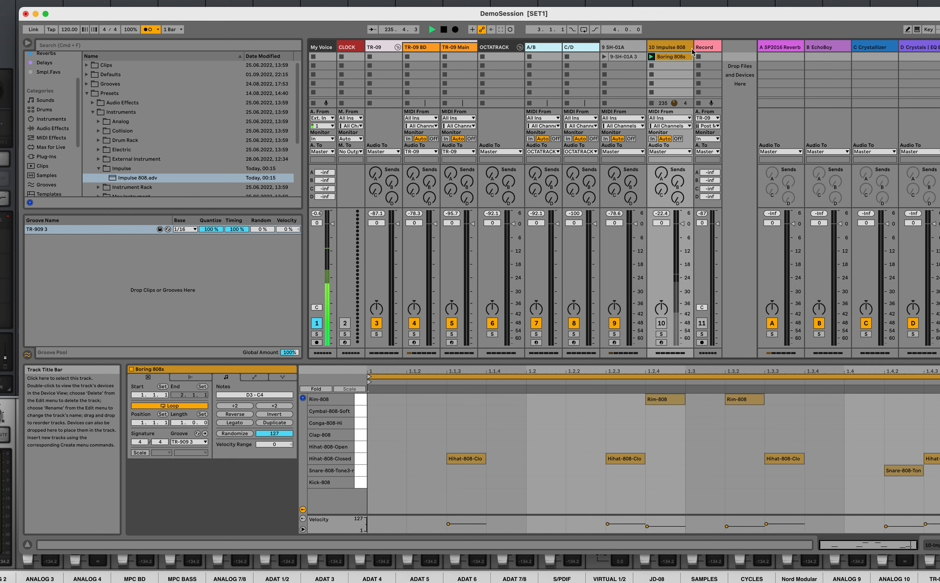
click(28, 42)
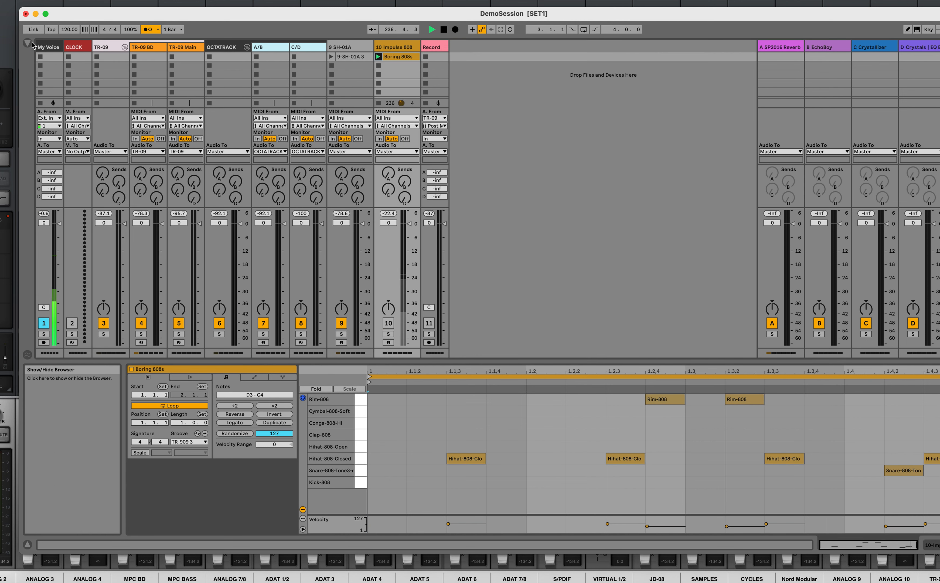
Examine the plug-ins on return tracks A SP2016 Reverb and B EchoBoy, opening and closing their windows.
click(799, 50)
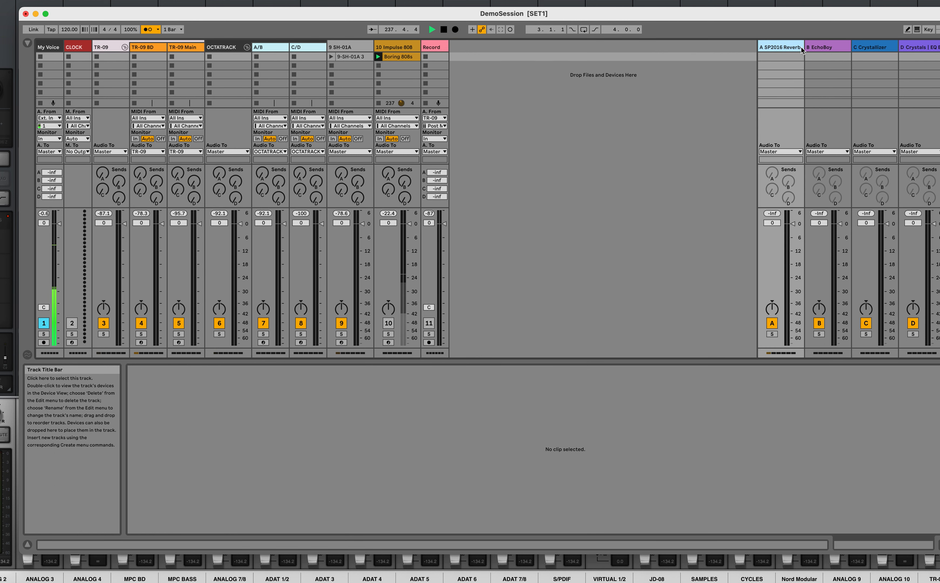
double_click(769, 49)
click(157, 444)
click(157, 444)
click(840, 50)
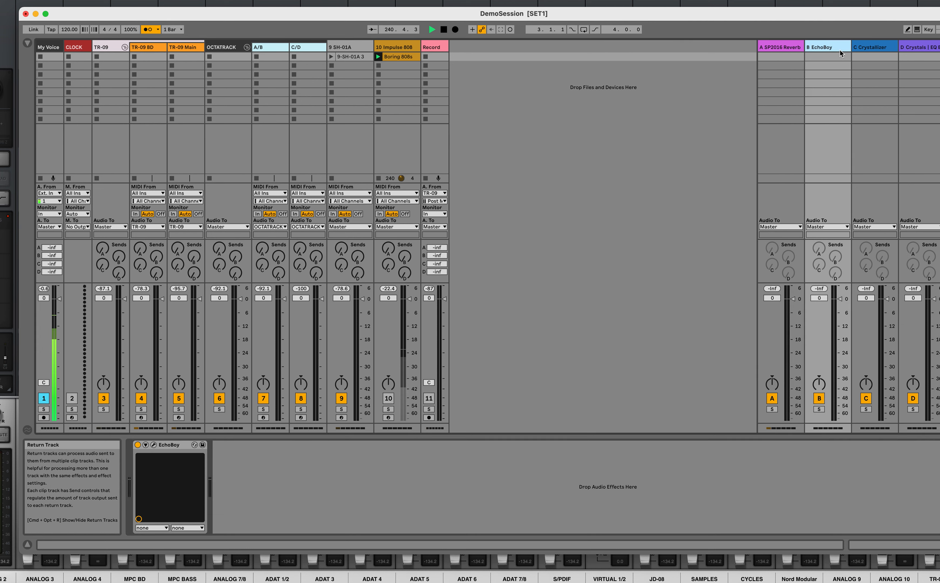
click(154, 445)
click(153, 445)
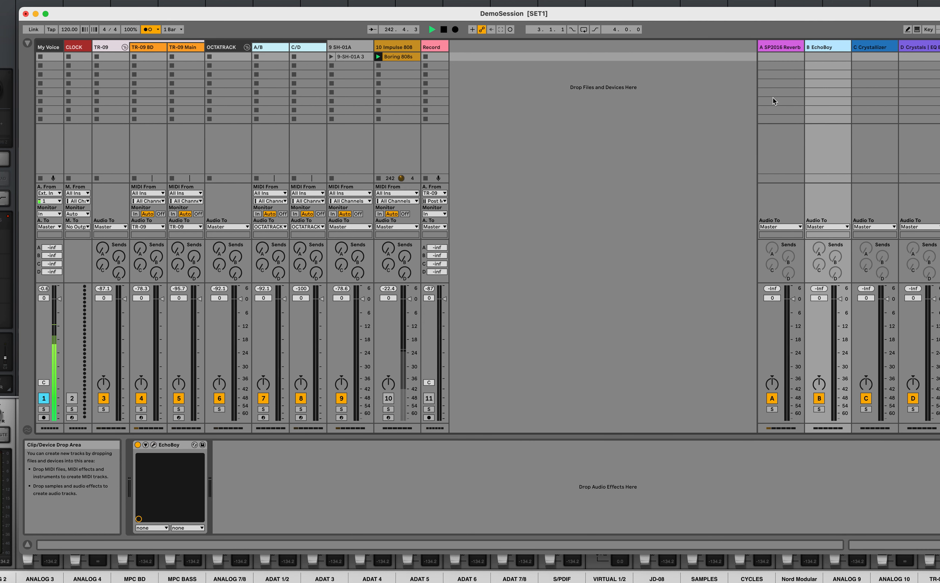
Open the Crystallizer plug-in window on return track C, move it into full view to inspect its settings, and close it.
click(873, 48)
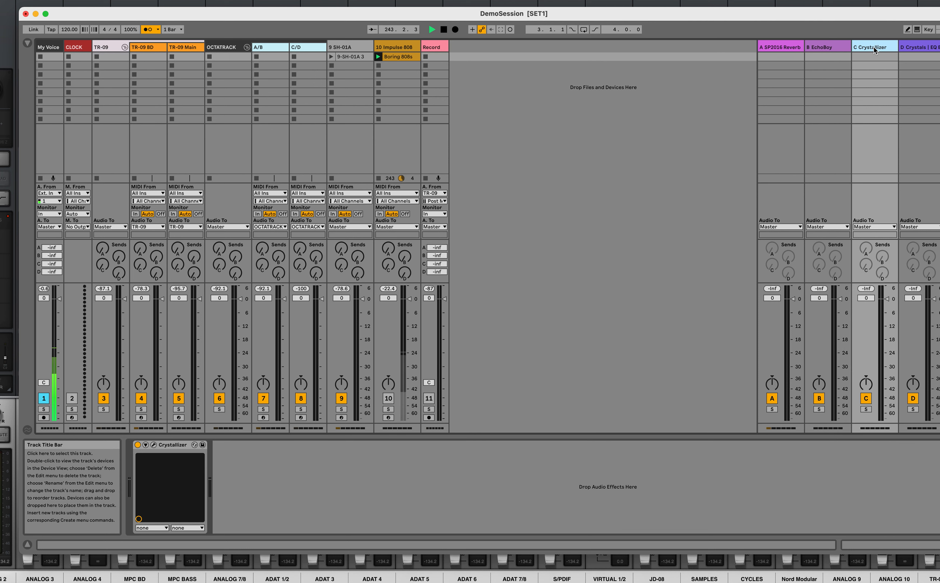
click(153, 445)
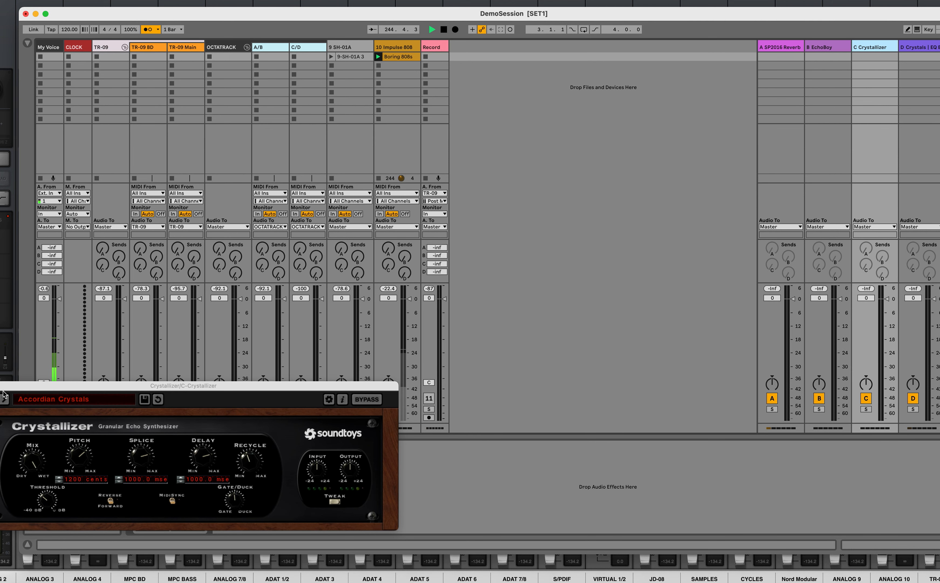
drag(223, 383, 506, 342)
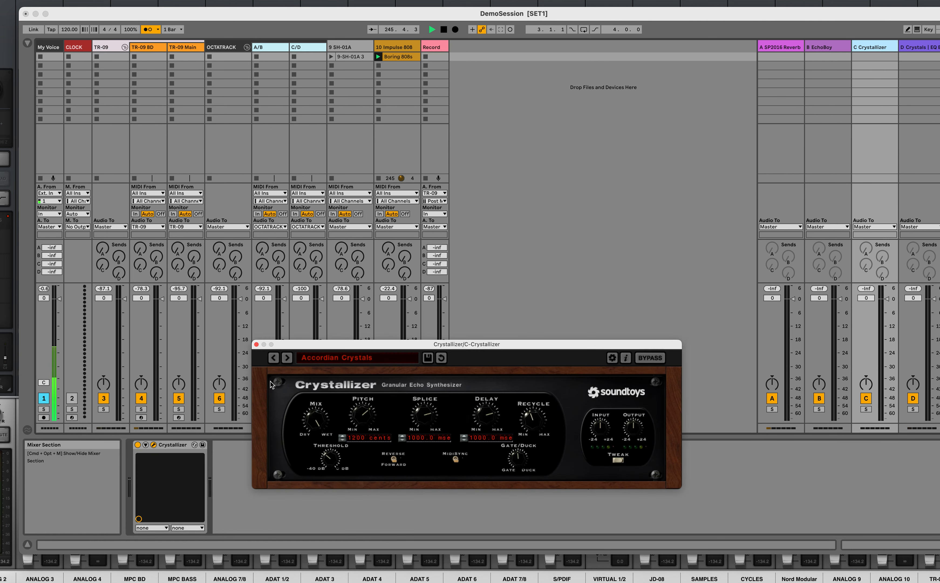
click(257, 344)
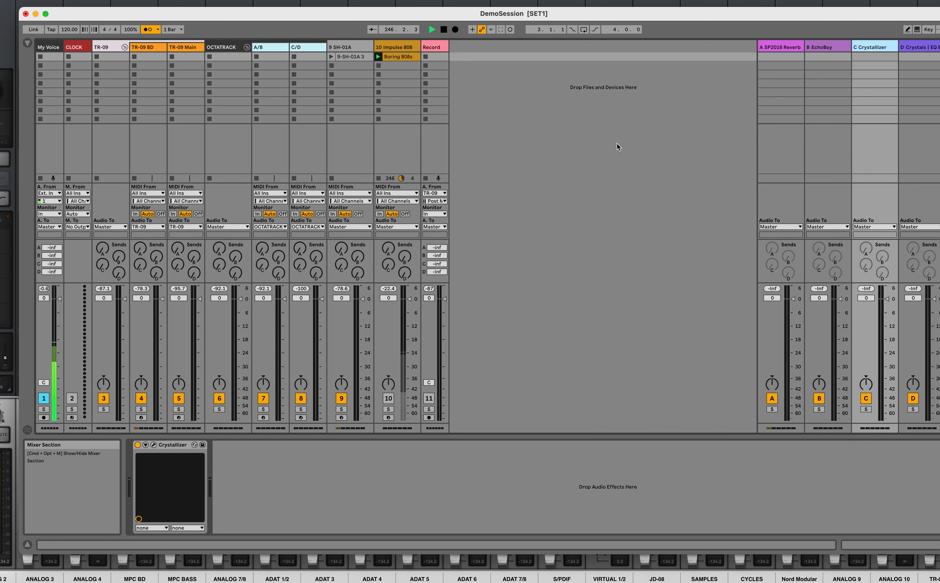
Open the Crystals plug-in window on return track D, move it clear of the mixer to inspect its settings, and close it.
click(908, 48)
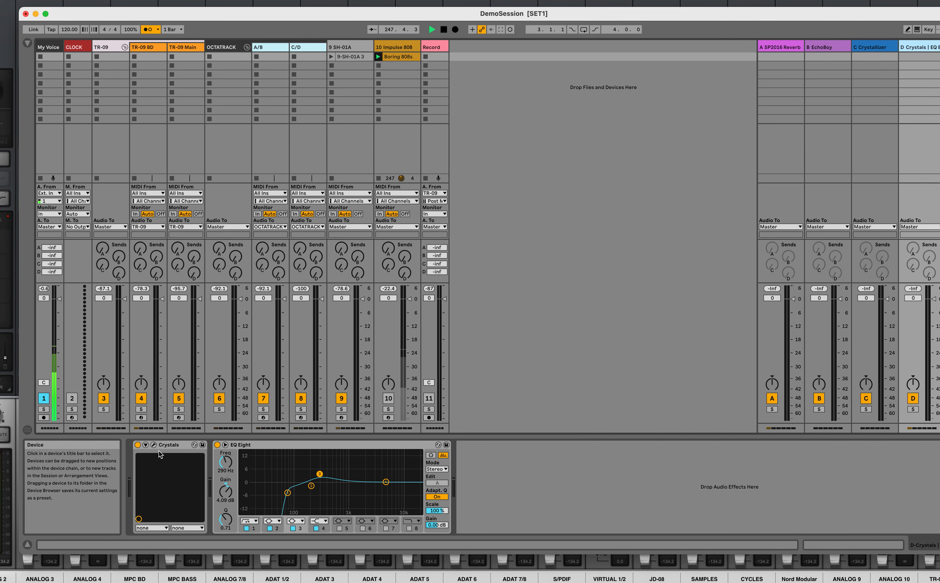
click(153, 445)
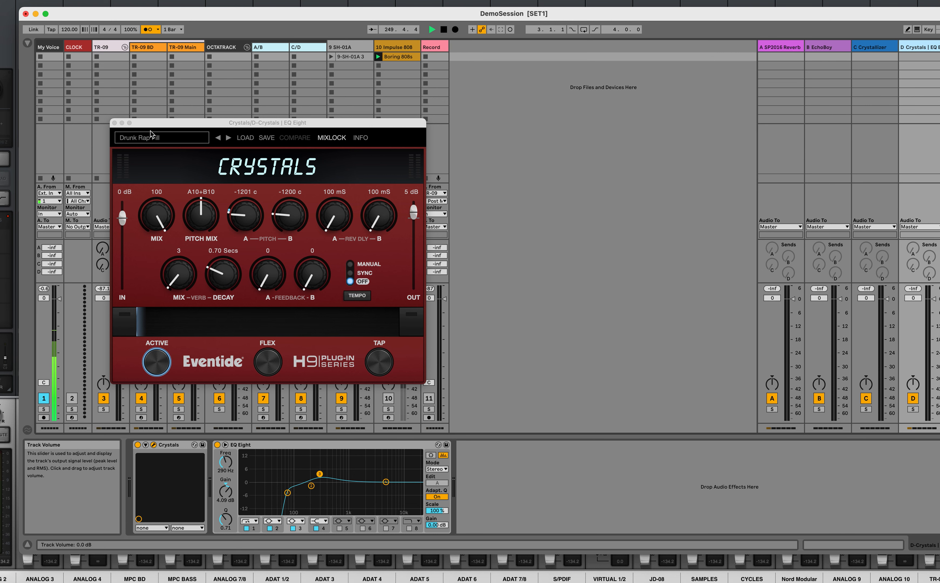
drag(146, 123, 385, 126)
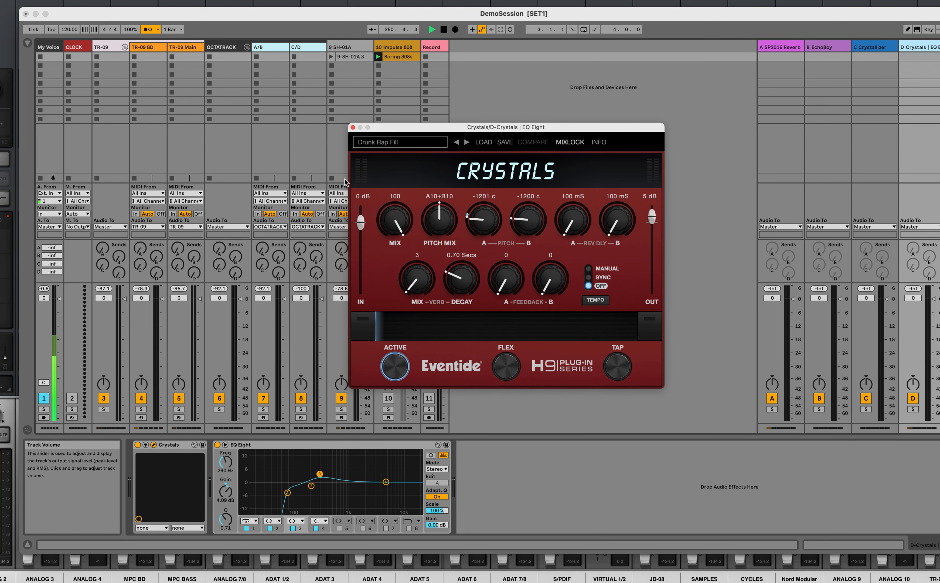
click(353, 127)
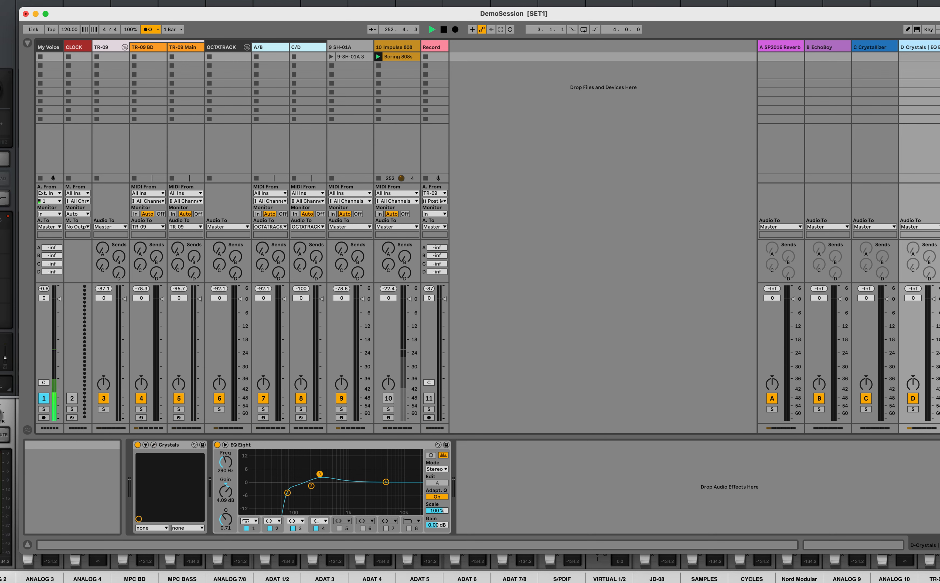
Narrow the set's window so the Master track fits on screen, and show the CLOCK track's devices.
drag(939, 293, 933, 293)
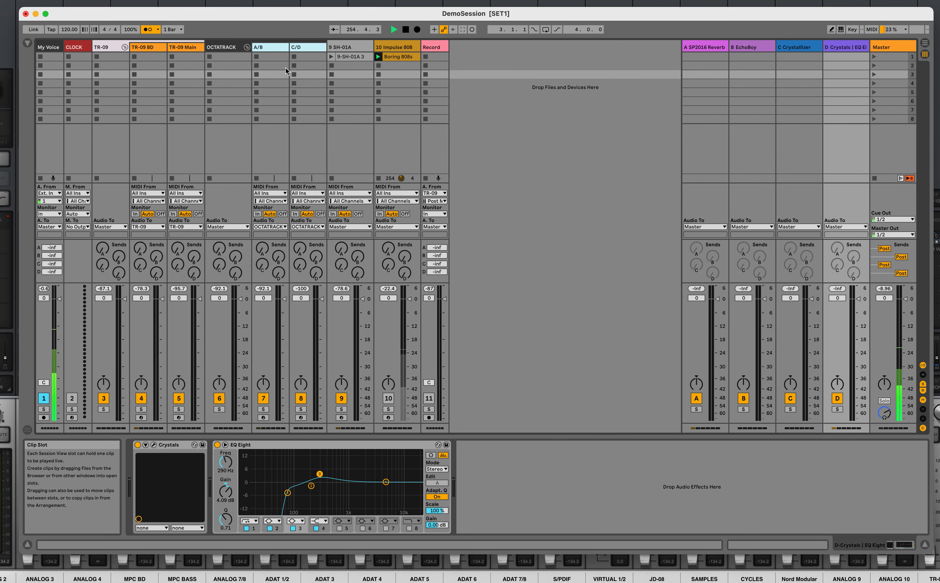
click(74, 47)
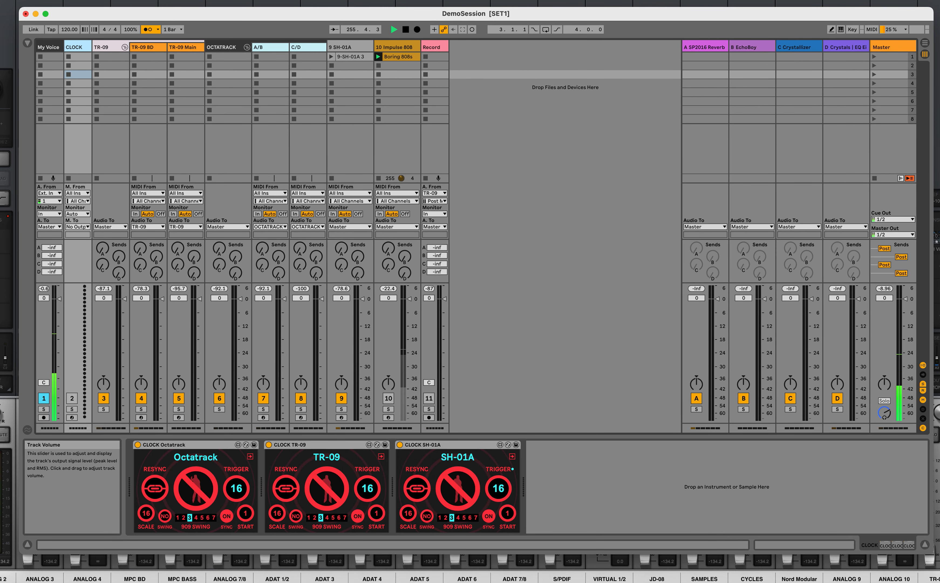
Start and retrigger the Octatrack clock, leaving its A/B track muted and its C/D track audible.
click(193, 491)
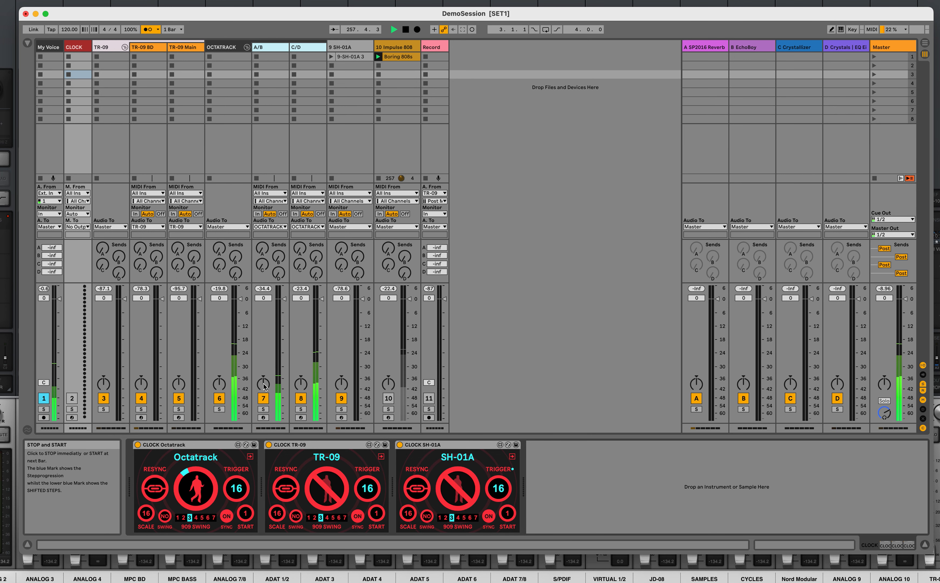
click(300, 398)
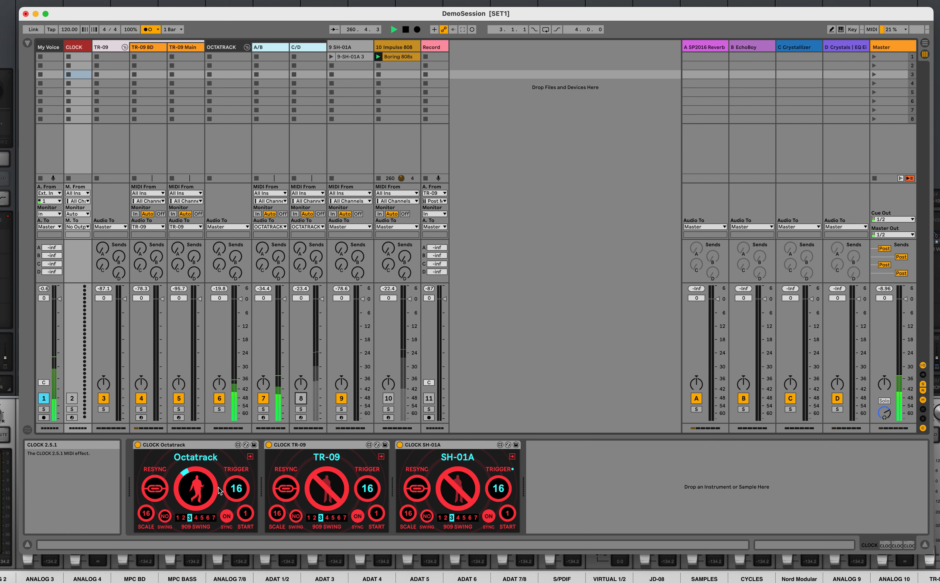
click(238, 489)
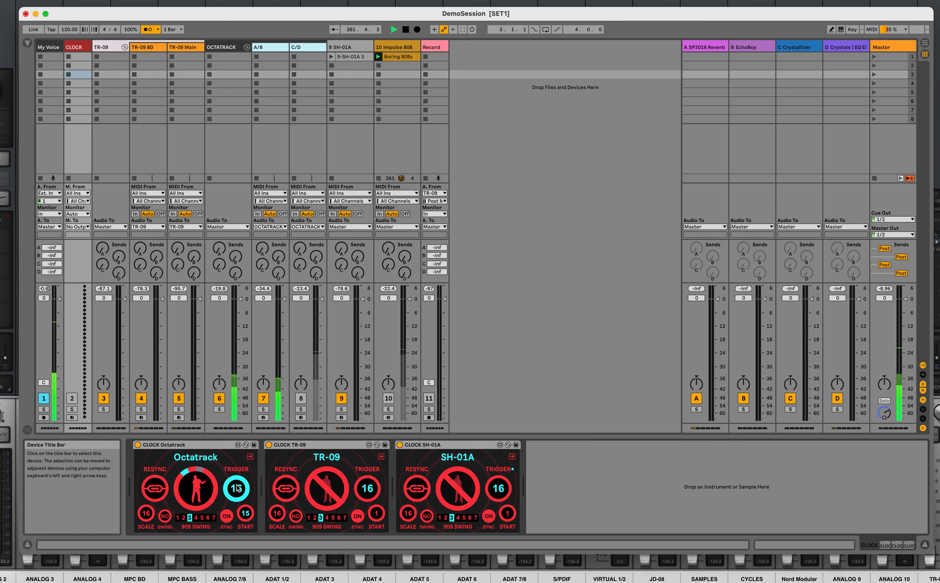
click(263, 398)
click(301, 398)
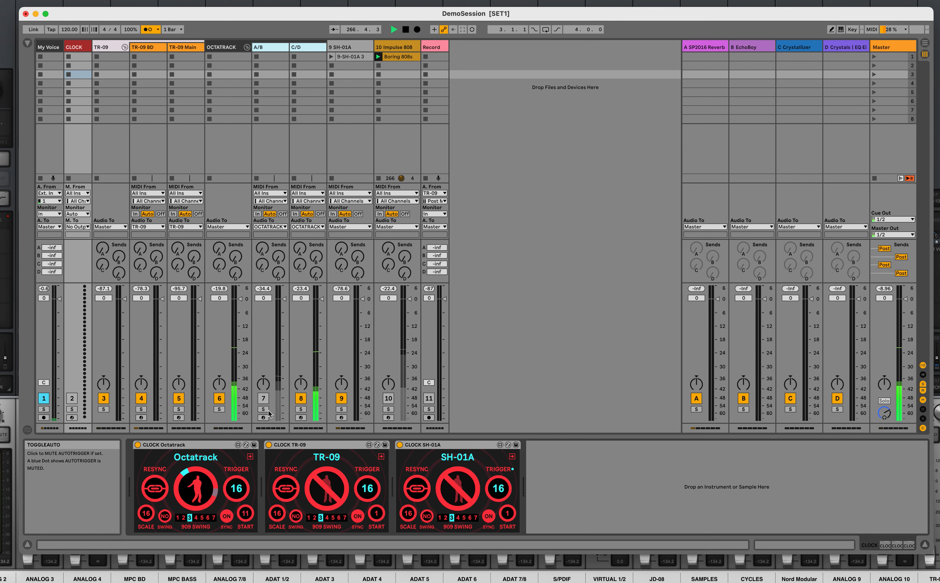
Mute the TR-09 Main track, and start and retrigger the TR-09 clock.
click(146, 47)
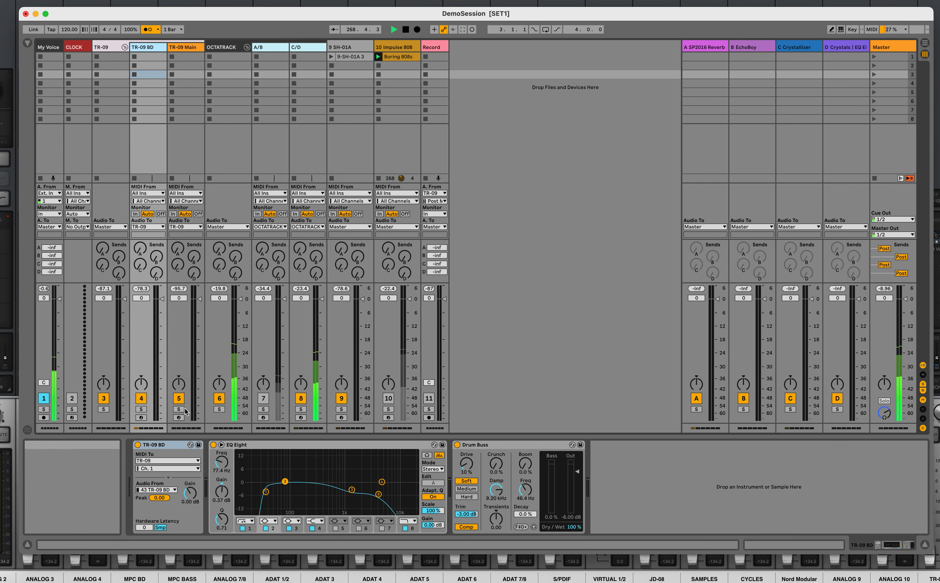
click(178, 397)
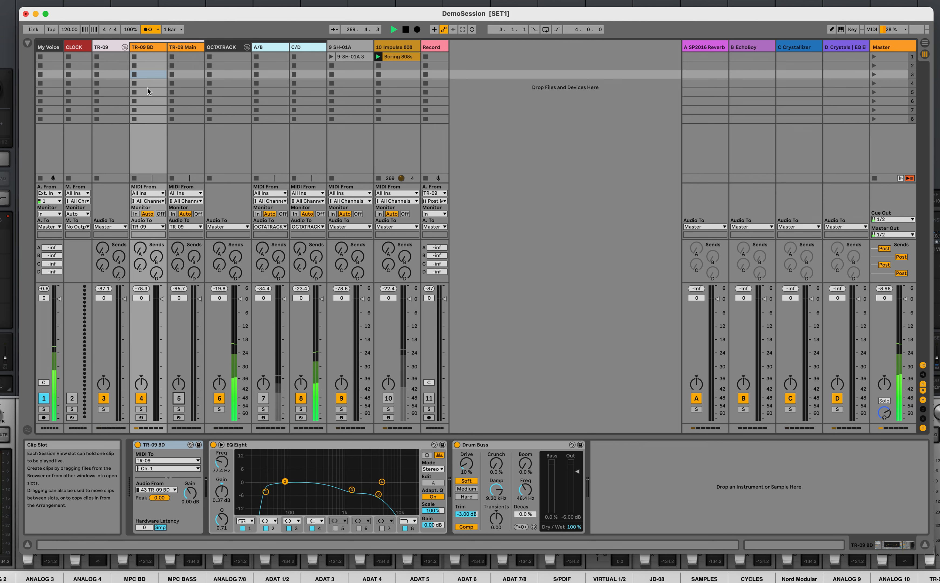
click(83, 48)
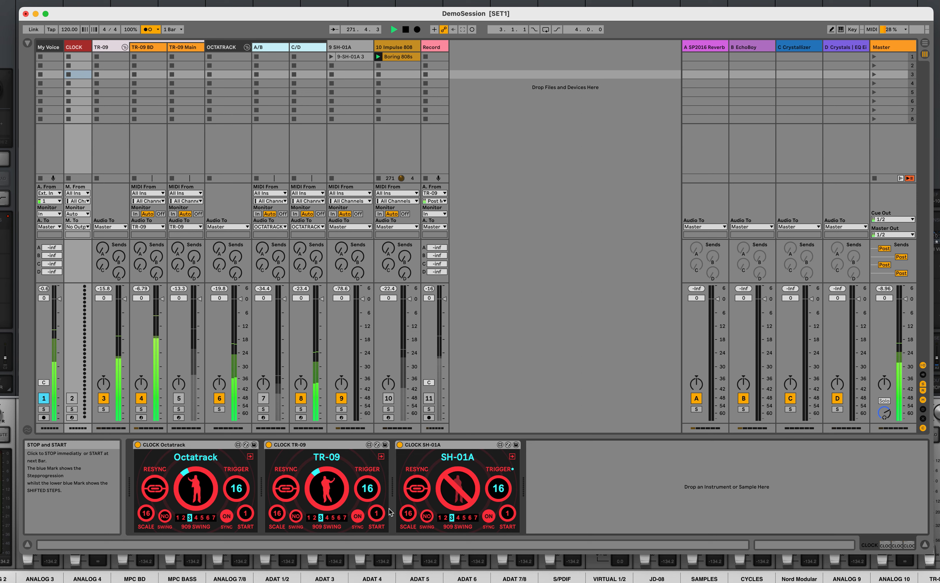
click(368, 489)
click(367, 489)
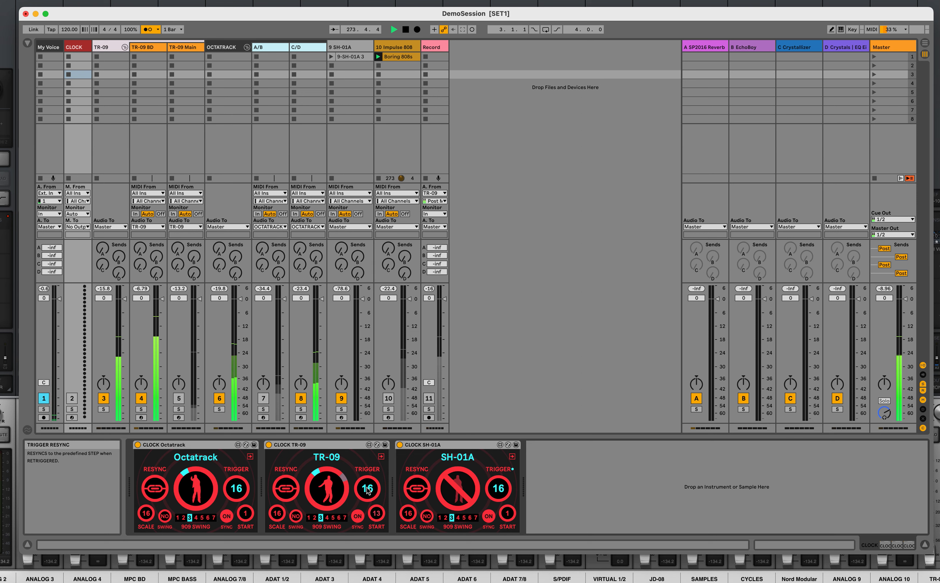
click(367, 488)
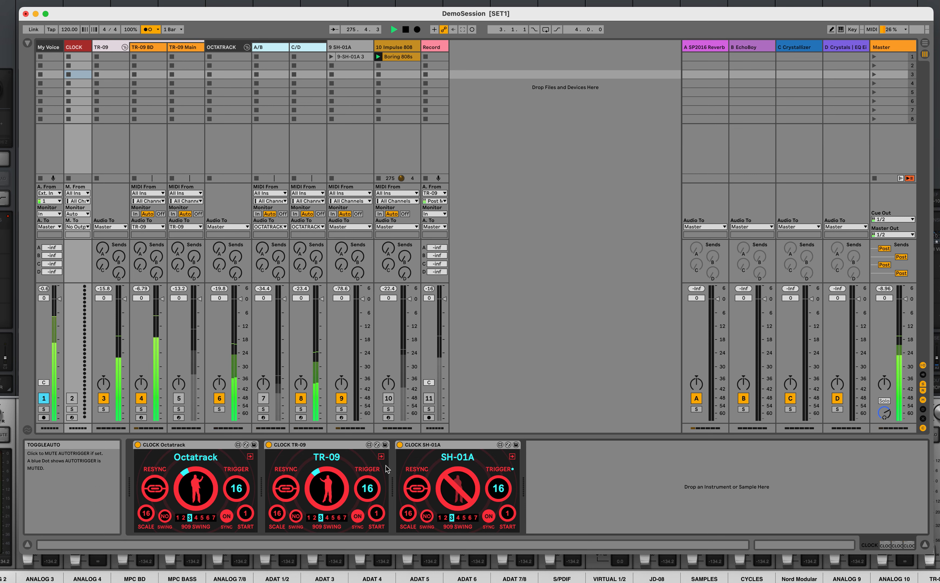
Set the TR-09 clock's trigger fill to 4 with AUTO on in its setup, and collapse the setup.
click(381, 456)
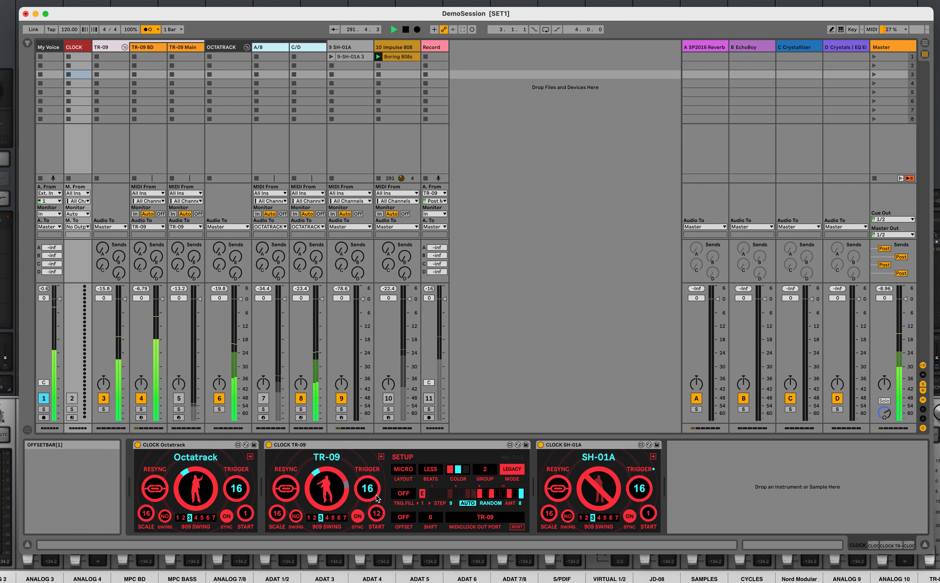
click(403, 493)
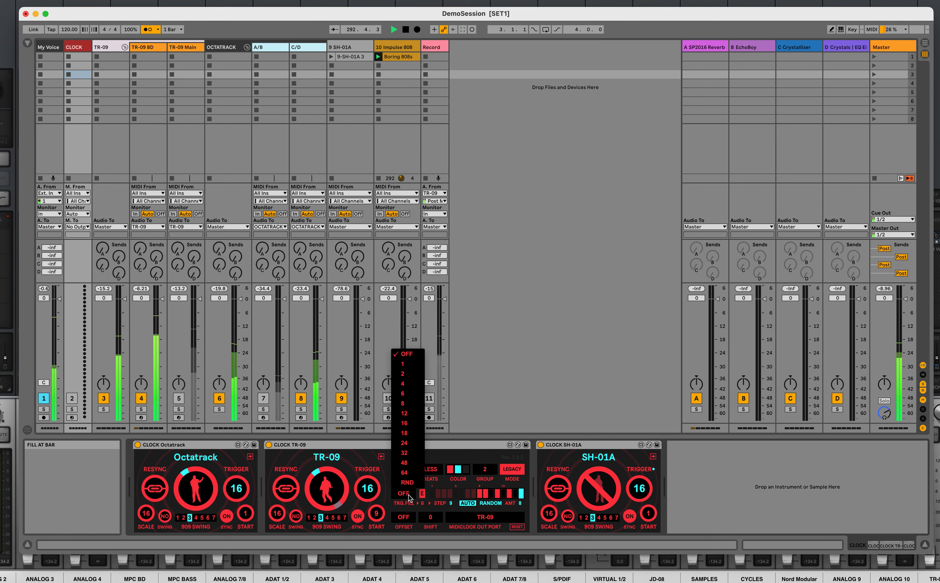
click(409, 383)
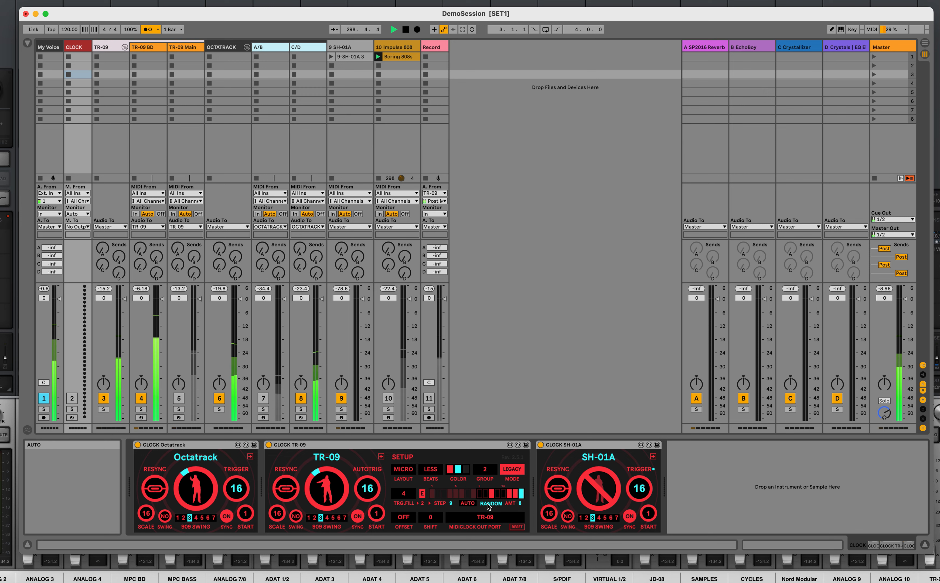
click(468, 503)
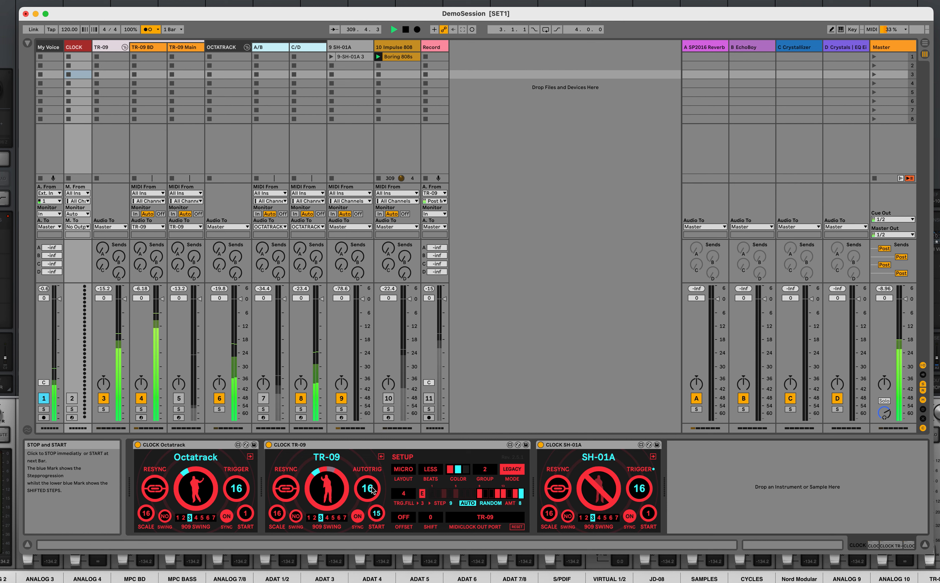
click(381, 457)
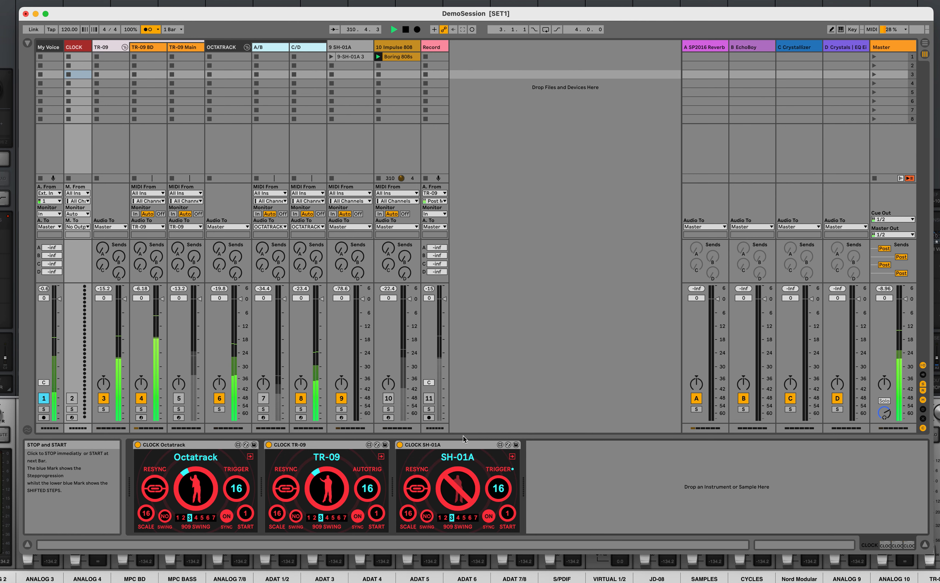
Set the Octatrack clock's trigger fill to 8 in its setup, and collapse the setup.
click(250, 456)
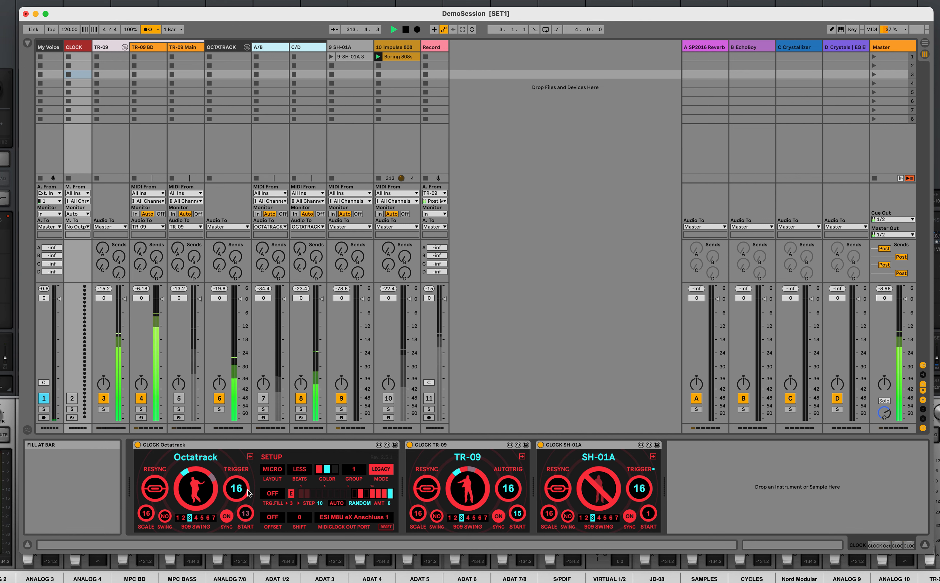
click(272, 493)
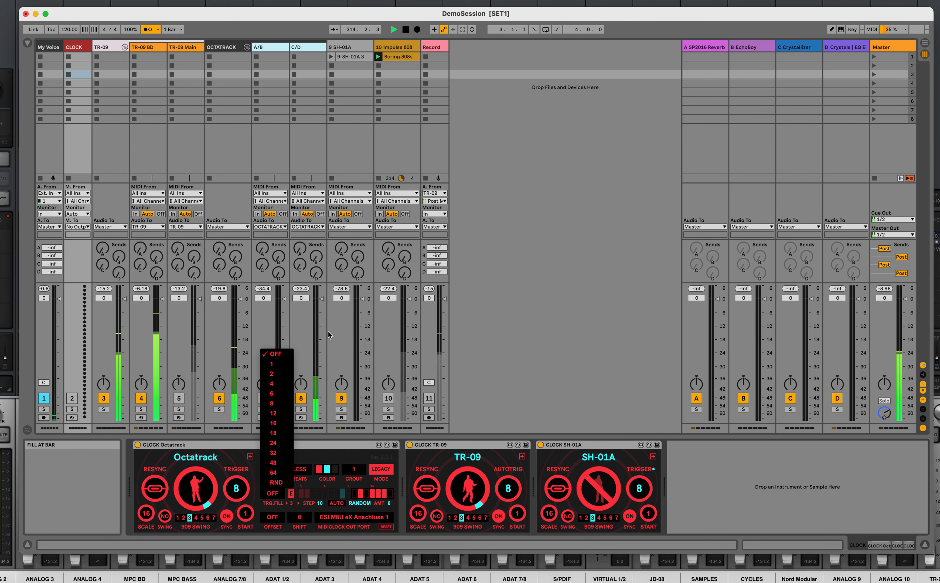
click(272, 403)
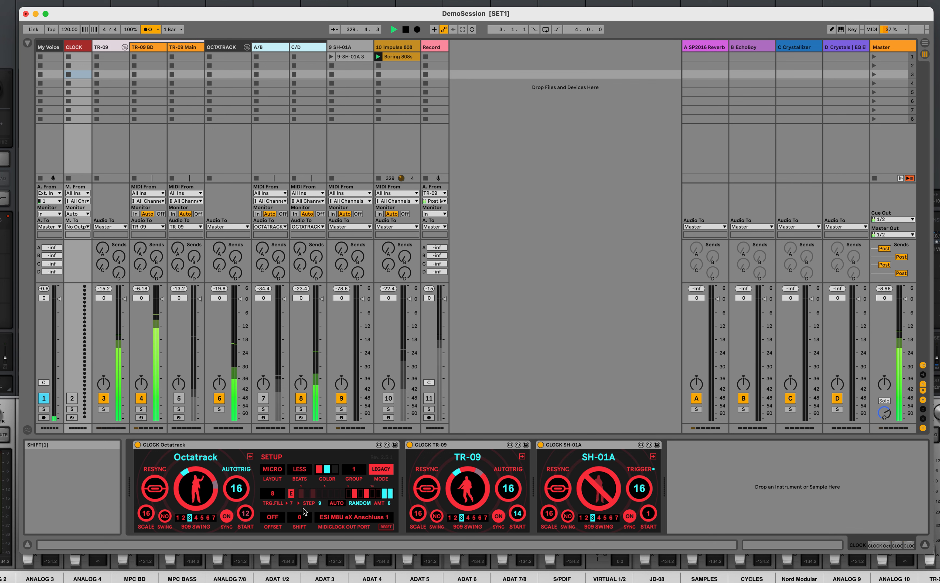
click(267, 472)
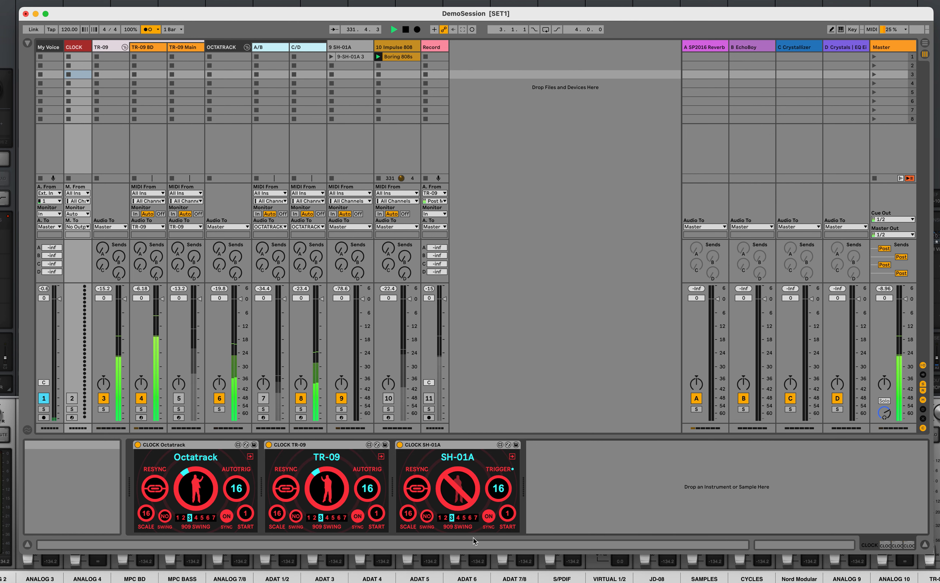
Look at the SH-01A track's devices, and expand the setups of all three clocks to compare their group settings.
click(359, 44)
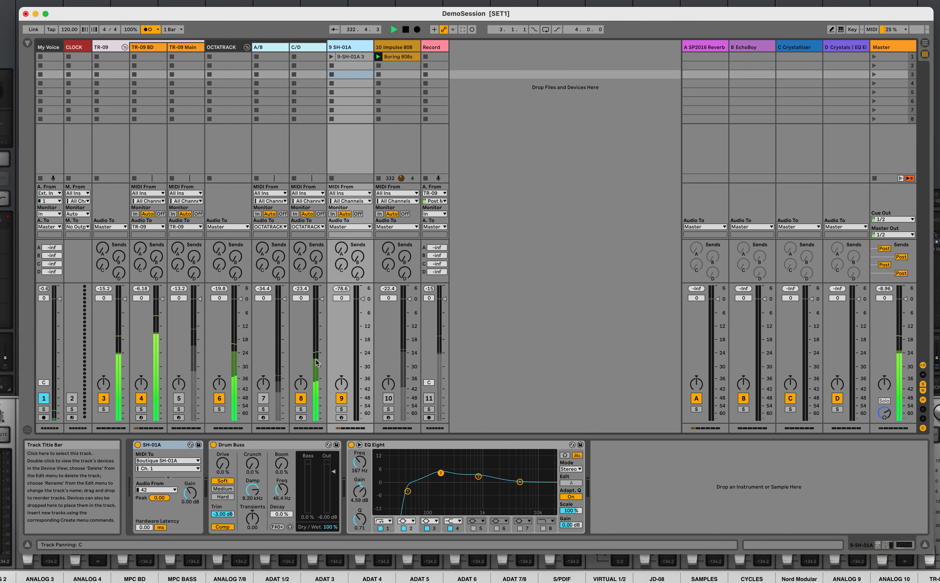
click(84, 47)
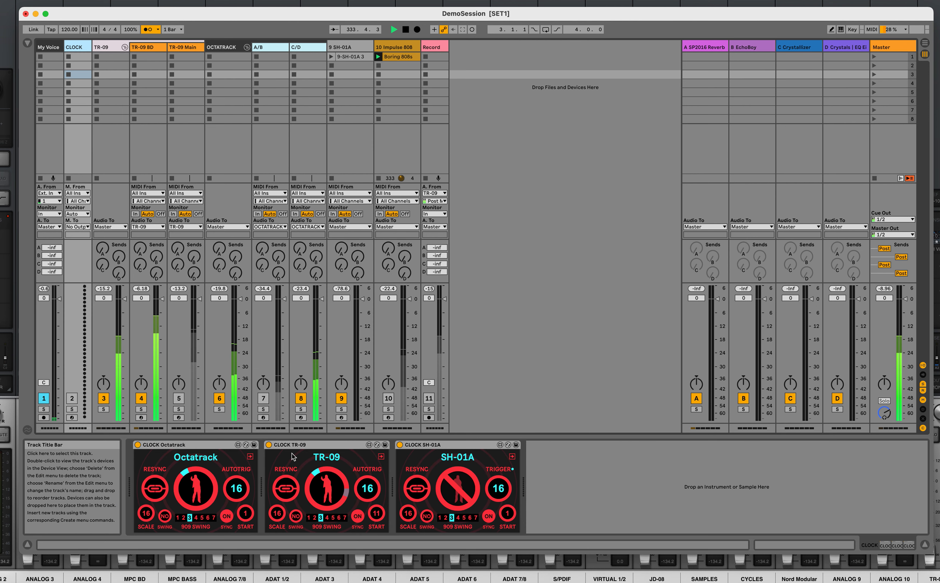
click(381, 457)
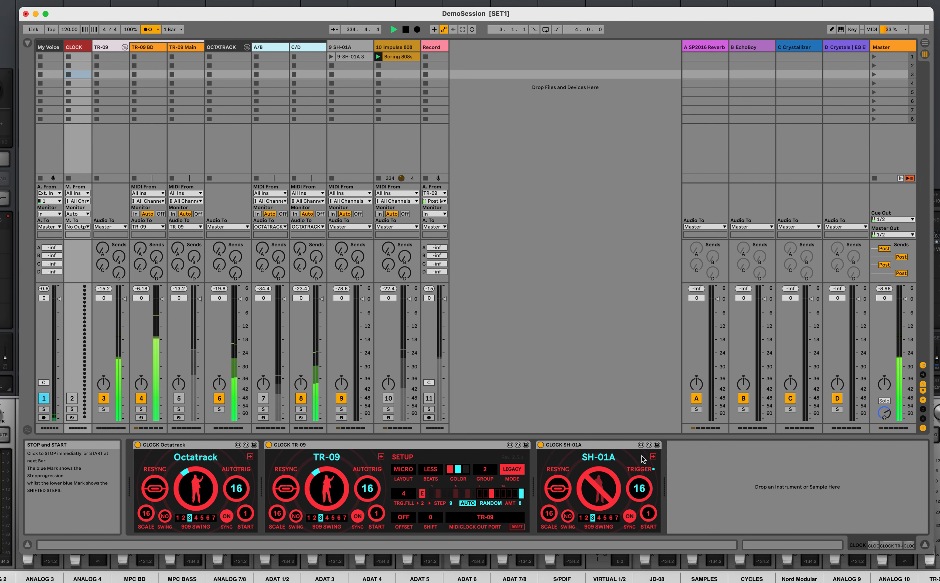
click(652, 456)
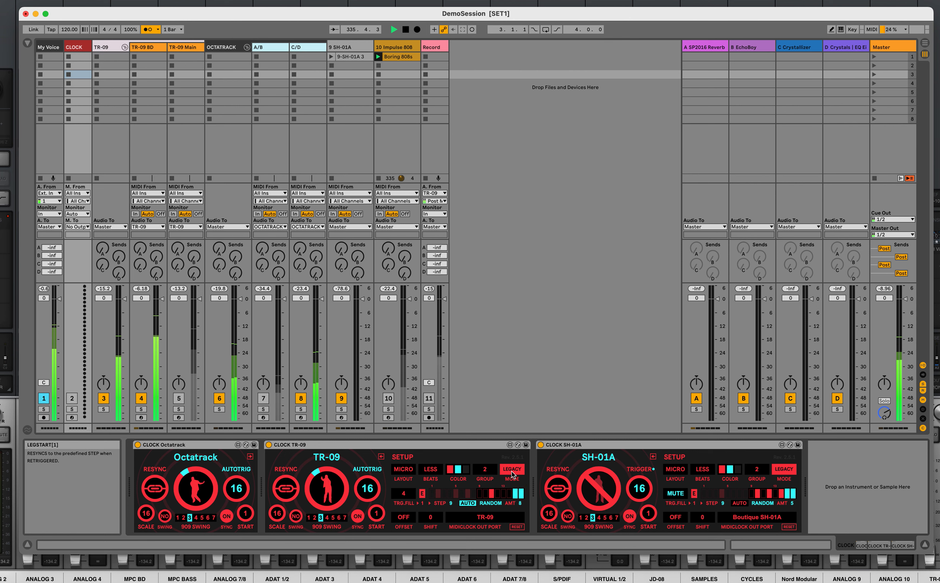
click(249, 457)
click(352, 469)
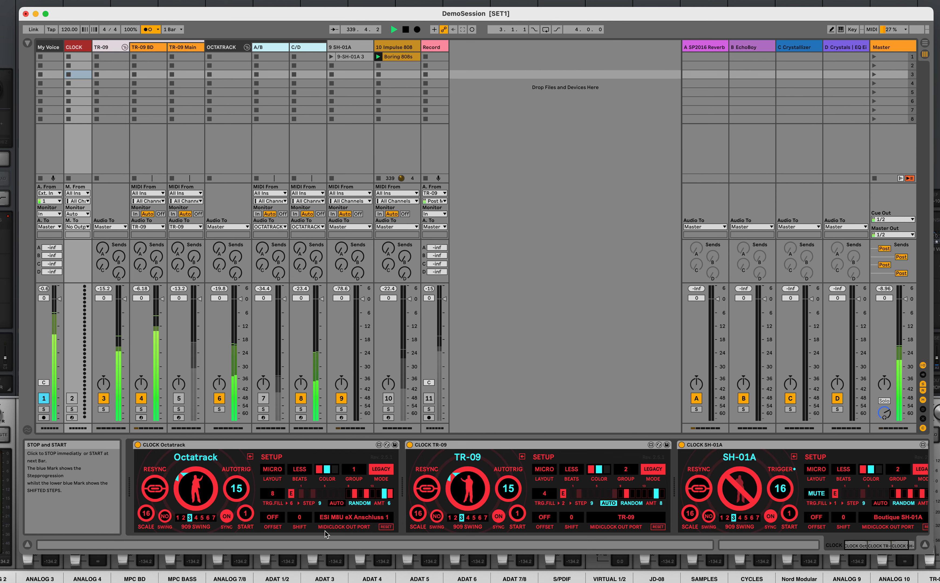
Stop and restart the Octatrack clock, and start the TR-09 and SH-01A clocks together as group 2.
click(204, 491)
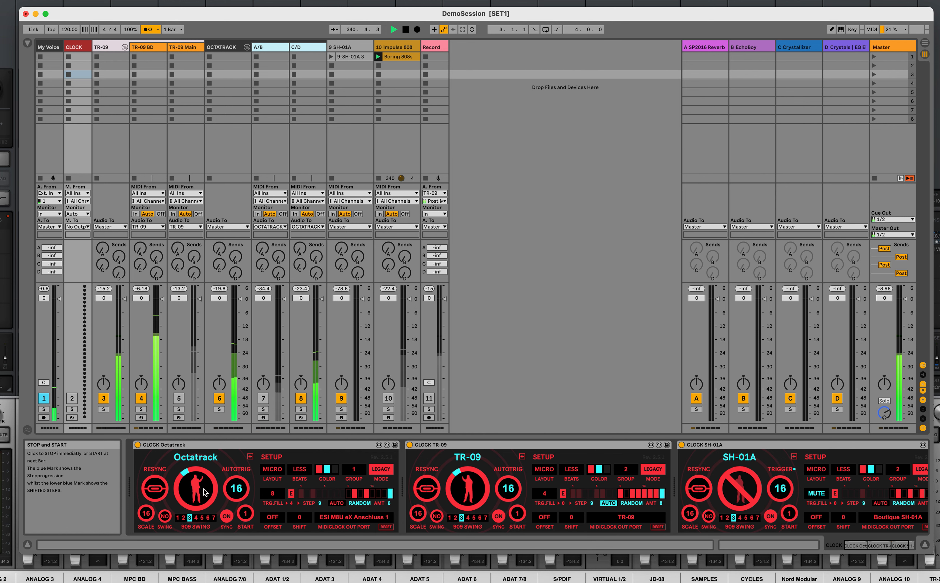
click(203, 488)
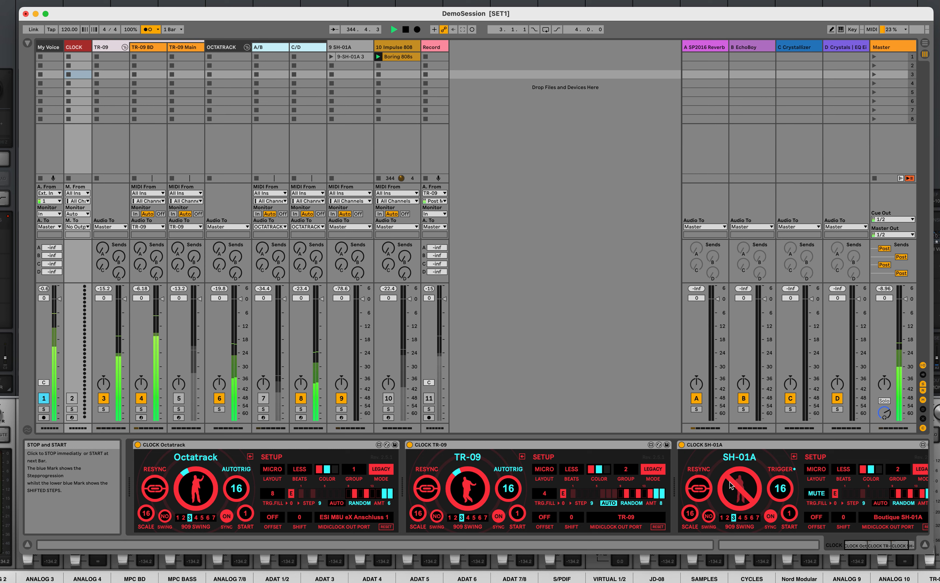
click(467, 487)
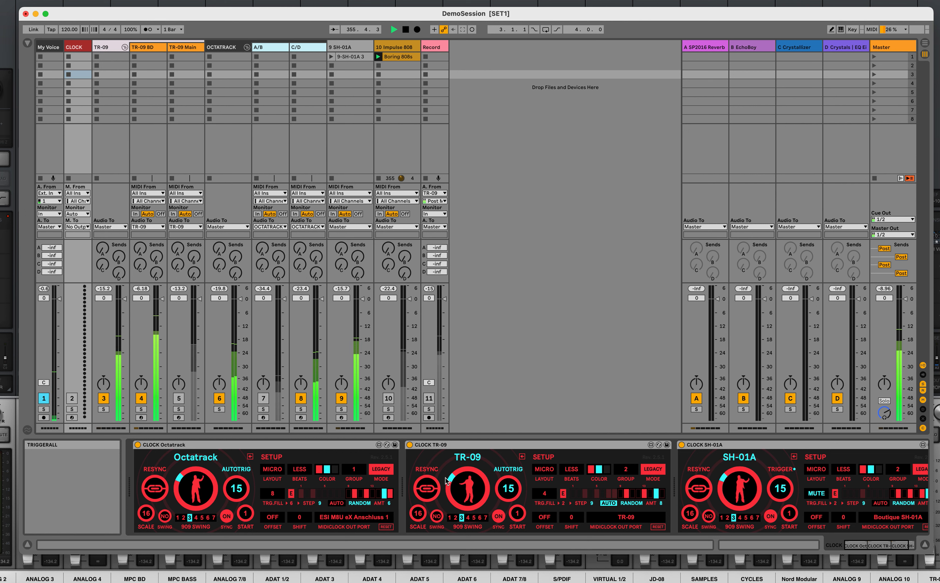
click(250, 457)
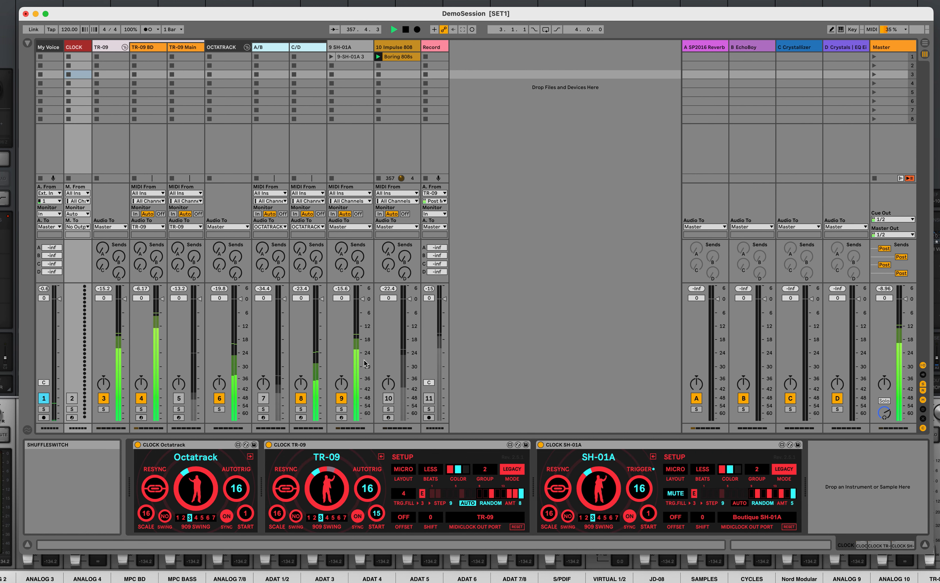
Unmute the 10 Impulse 808 track, and try its A and B sends before turning them back down.
click(388, 400)
drag(404, 257, 404, 308)
mouse_move(388, 252)
mouse_down()
mouse_move(389, 228)
mouse_move(389, 256)
mouse_up()
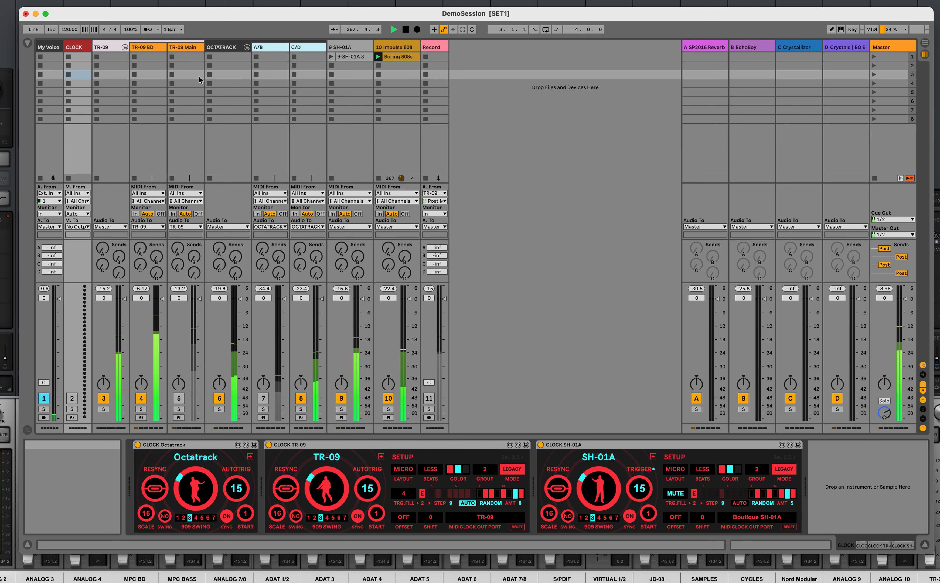
Look through the OCTATRACK and SH-01A tracks' devices, return to the CLOCK track and collapse the TR-09 clock's setup.
click(229, 46)
click(341, 48)
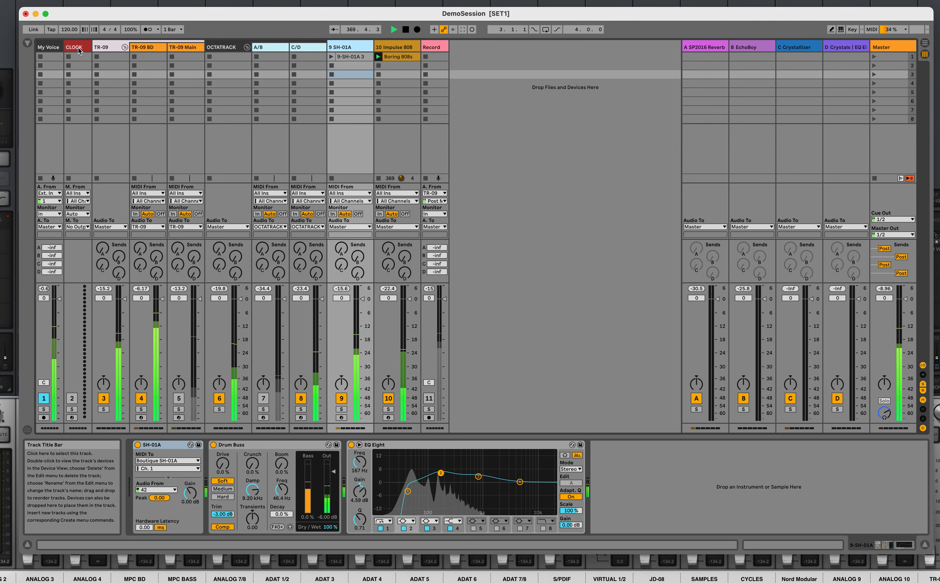
click(79, 75)
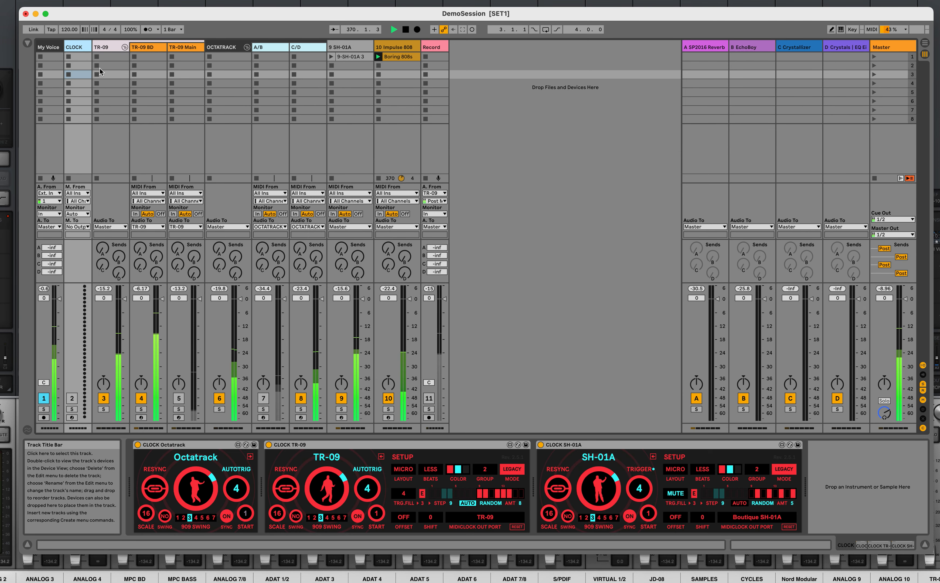
click(381, 456)
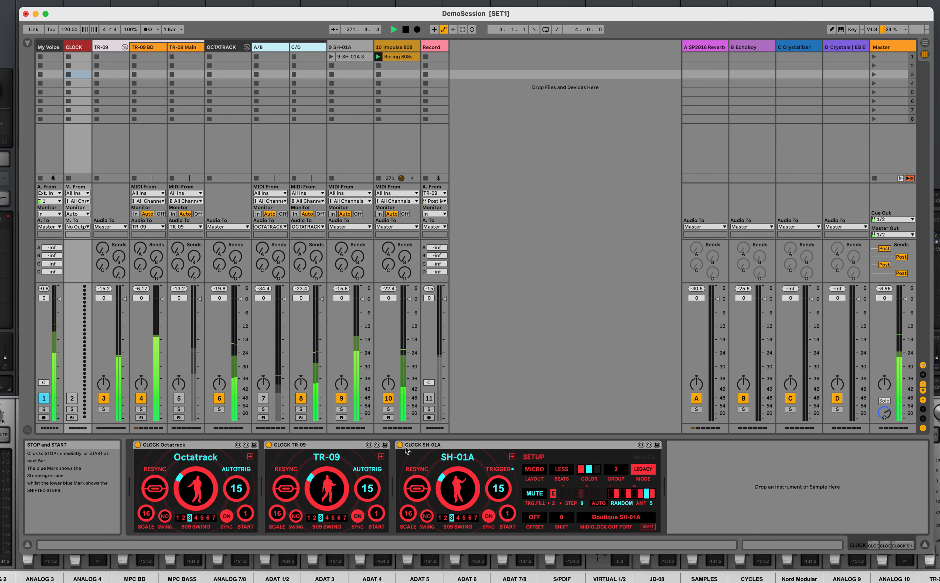
Stop the SH-01A clock and launch the 9-SH-01A 3 clip instead, returning to the CLOCK track's devices.
click(464, 485)
click(342, 56)
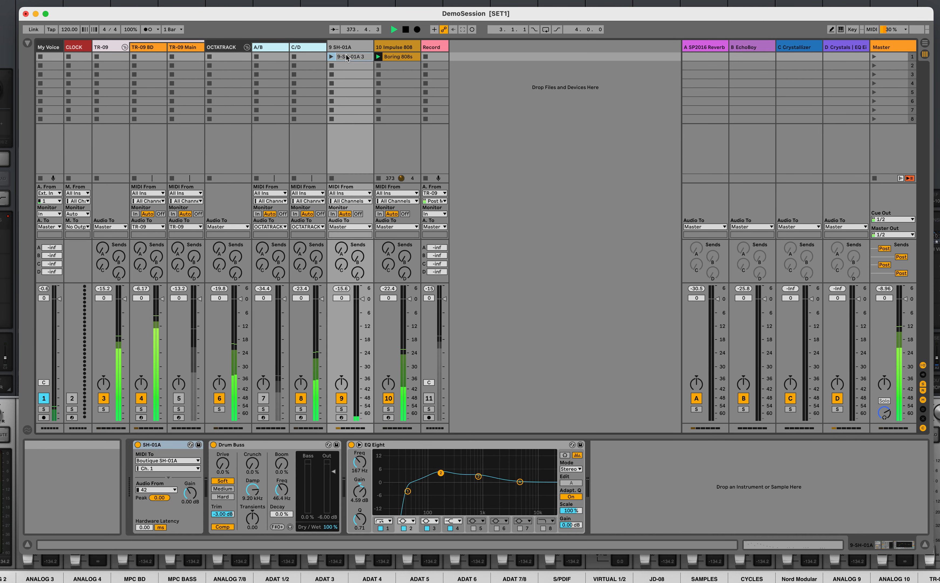
click(331, 56)
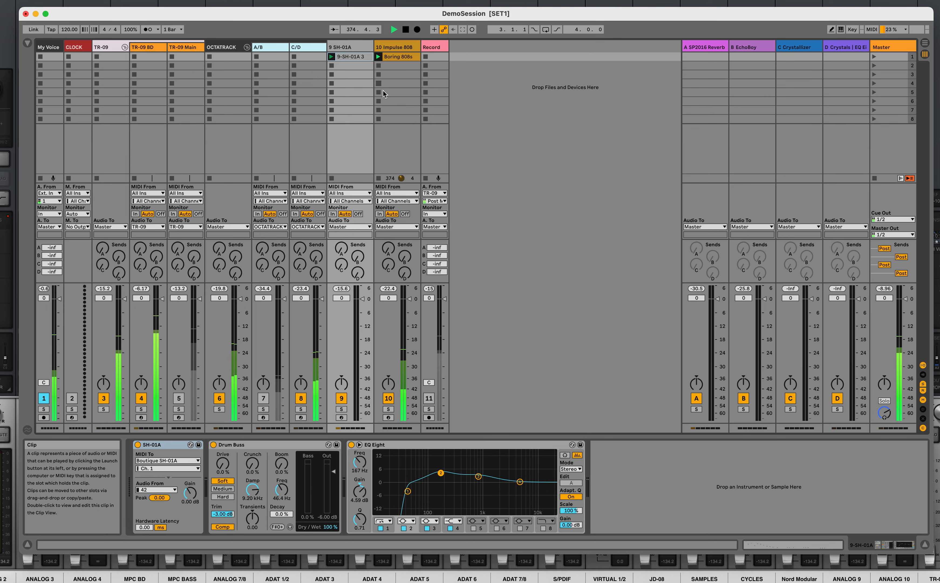
click(344, 47)
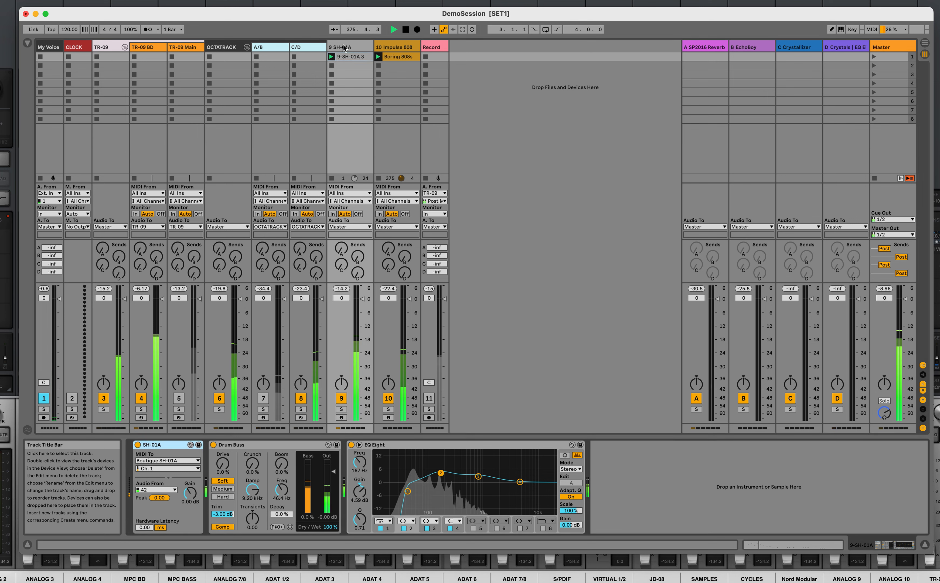
click(87, 48)
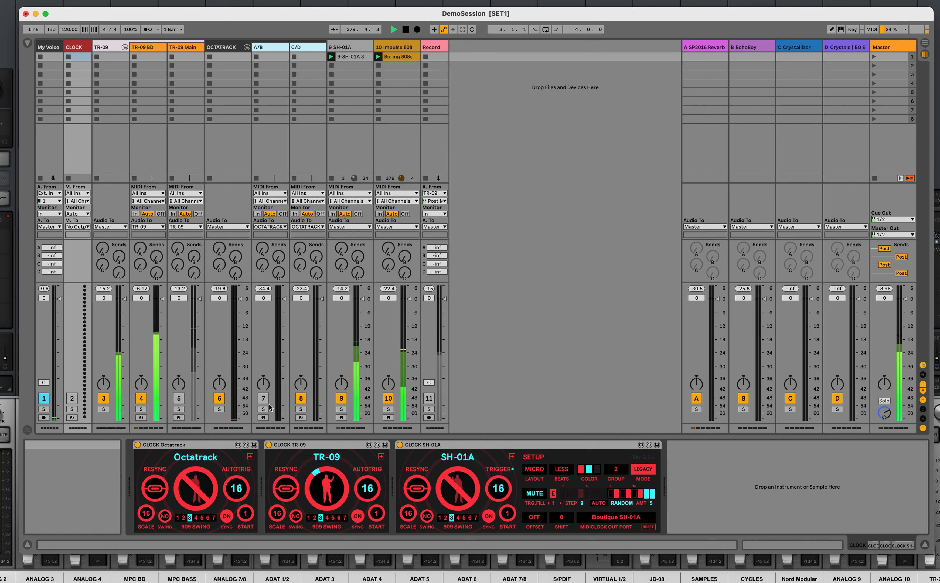
Unmute the A/B track and stop the playing 9-SH-01A 3 clip.
click(258, 401)
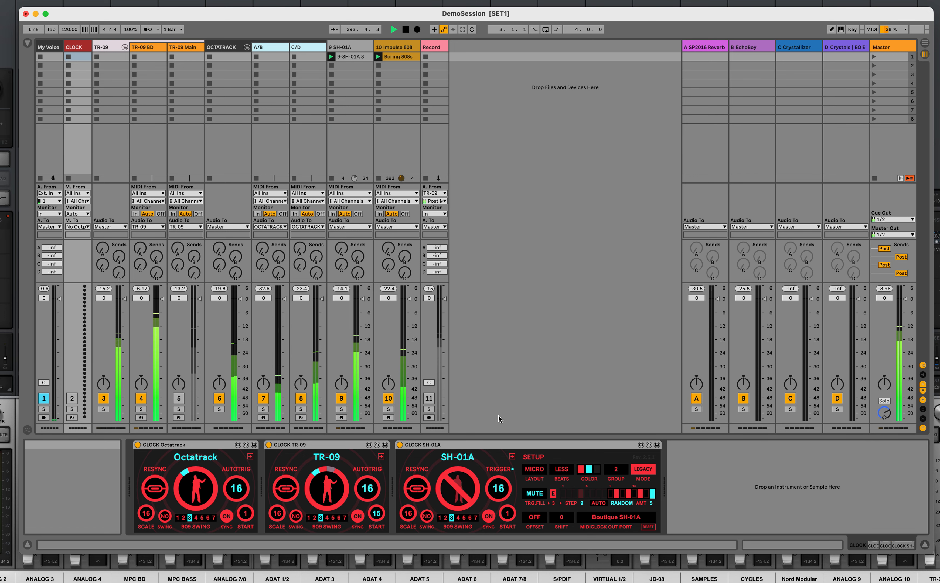
click(331, 66)
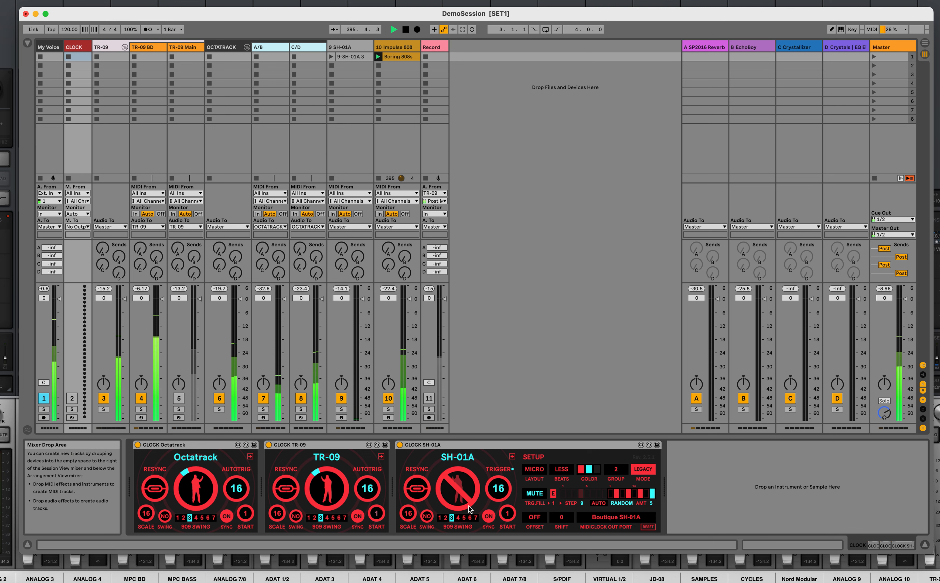
Start the SH-01A clock and retrigger it together with the TR-09 clock in group 2.
click(500, 489)
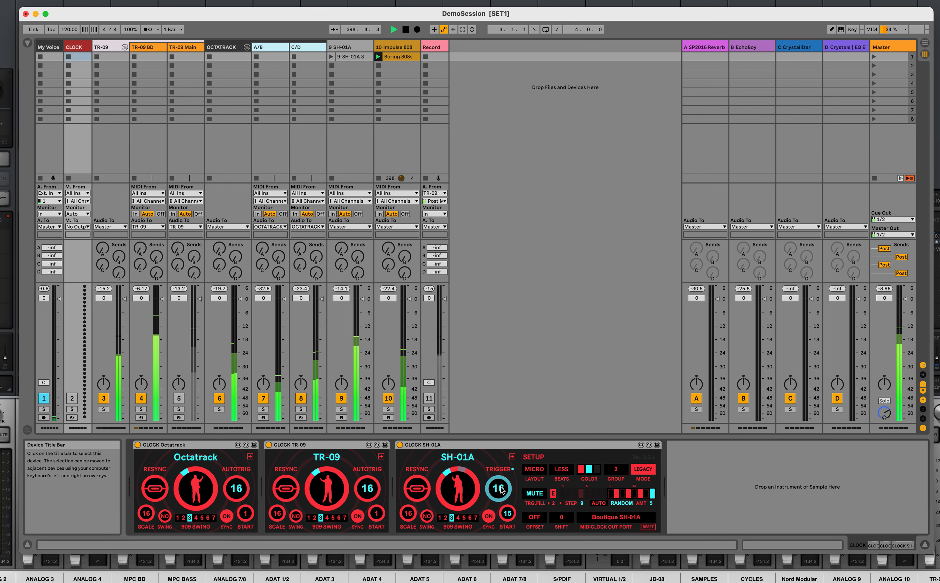
click(468, 493)
click(351, 492)
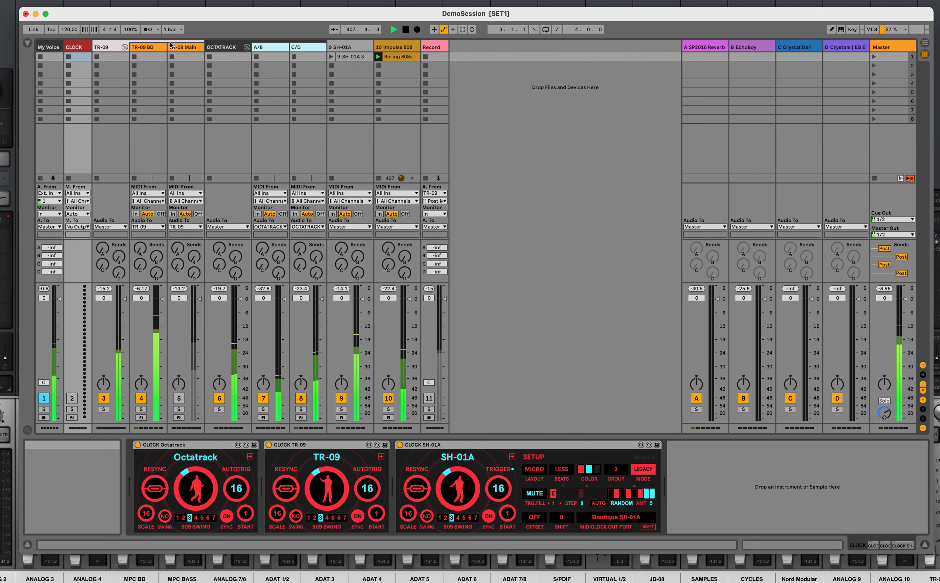
Unmute the TR-09 Main track and try its effect sends, retriggering the TR-09 clock as well.
click(178, 399)
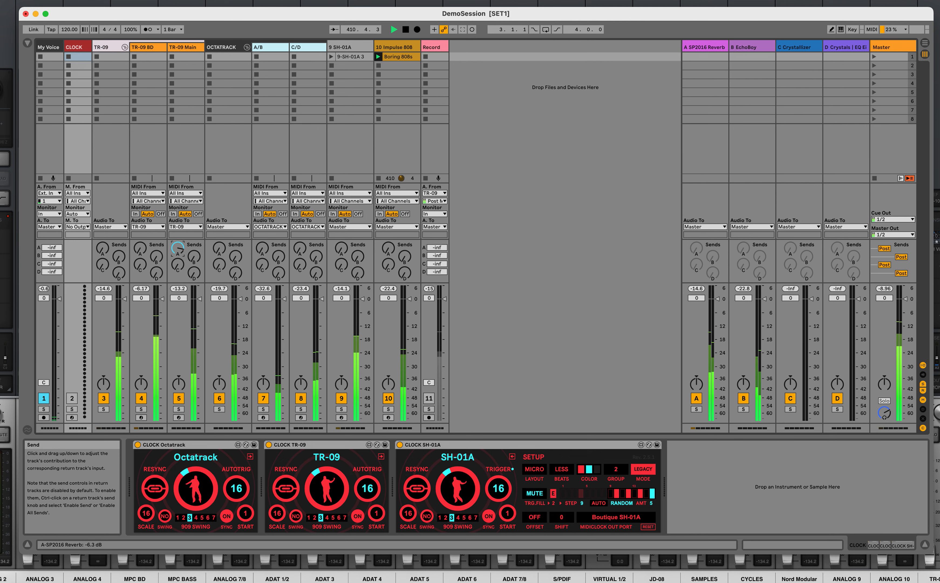
drag(178, 264, 178, 177)
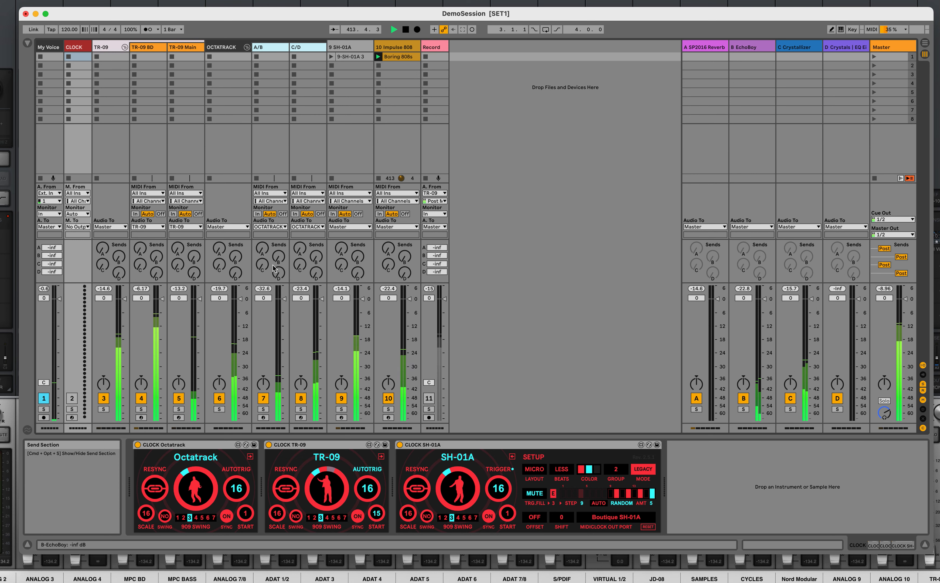
click(369, 490)
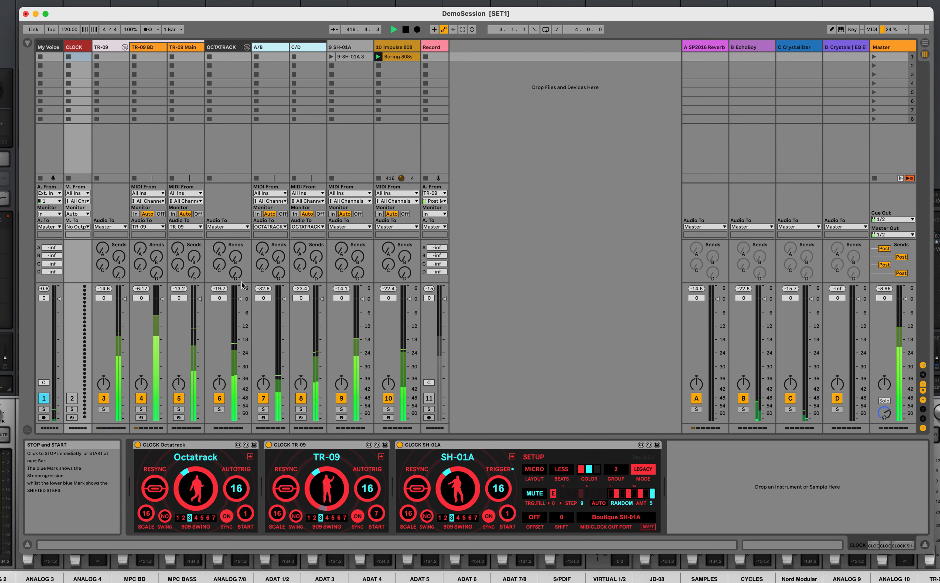
Try the A/B track's B, C and D effect sends, stopping the TR-09 and SH-01A clocks in between.
drag(278, 272, 278, 216)
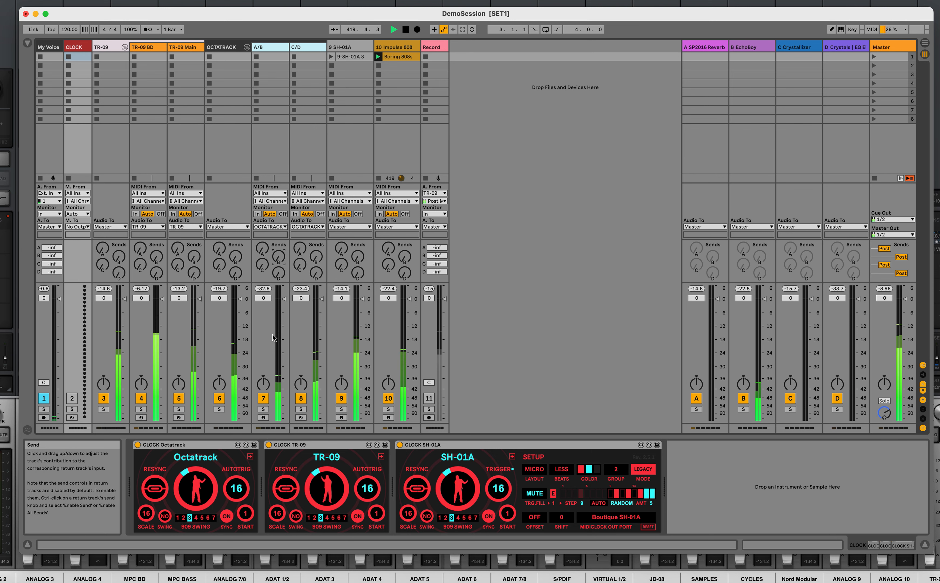
click(346, 494)
drag(262, 264, 263, 216)
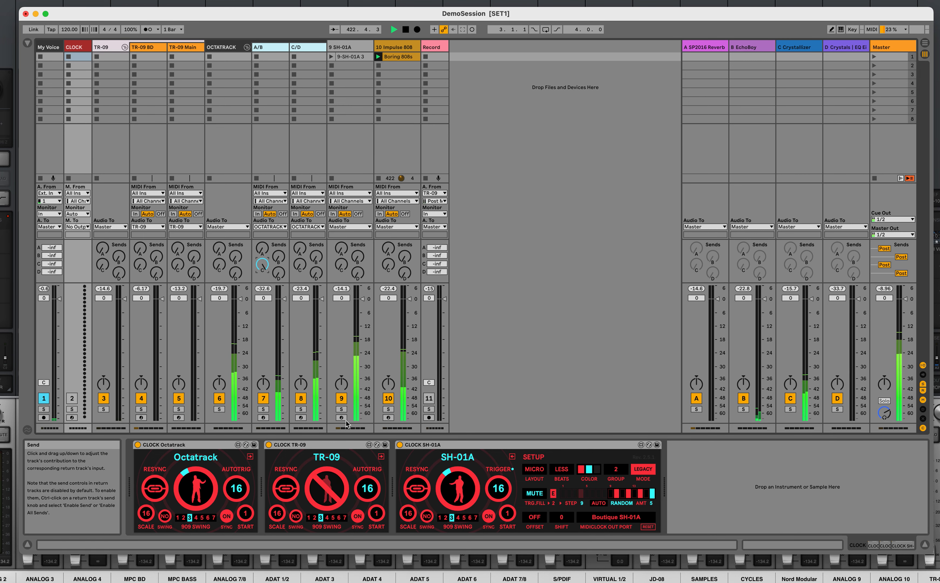
double_click(263, 264)
drag(279, 256, 278, 201)
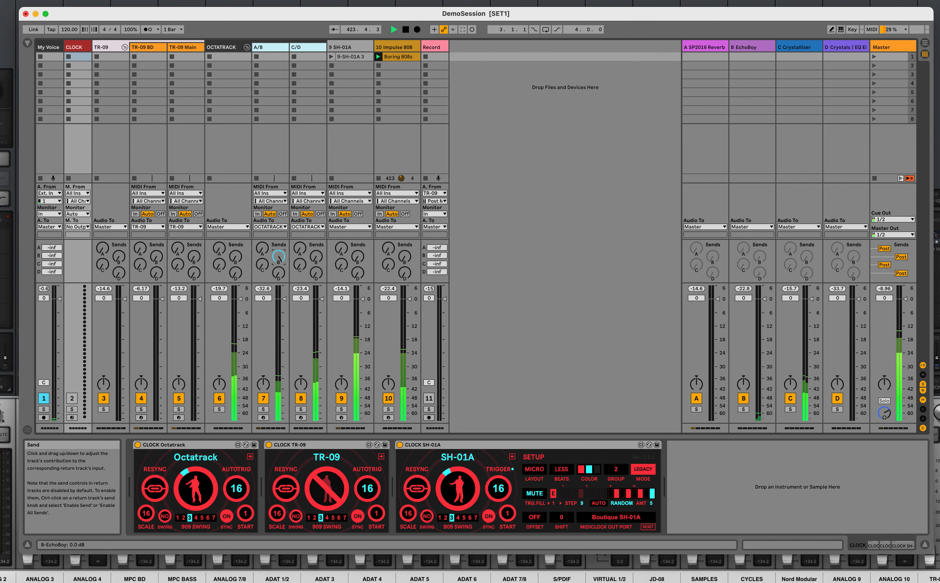
drag(279, 256, 278, 305)
click(458, 489)
drag(279, 256, 279, 220)
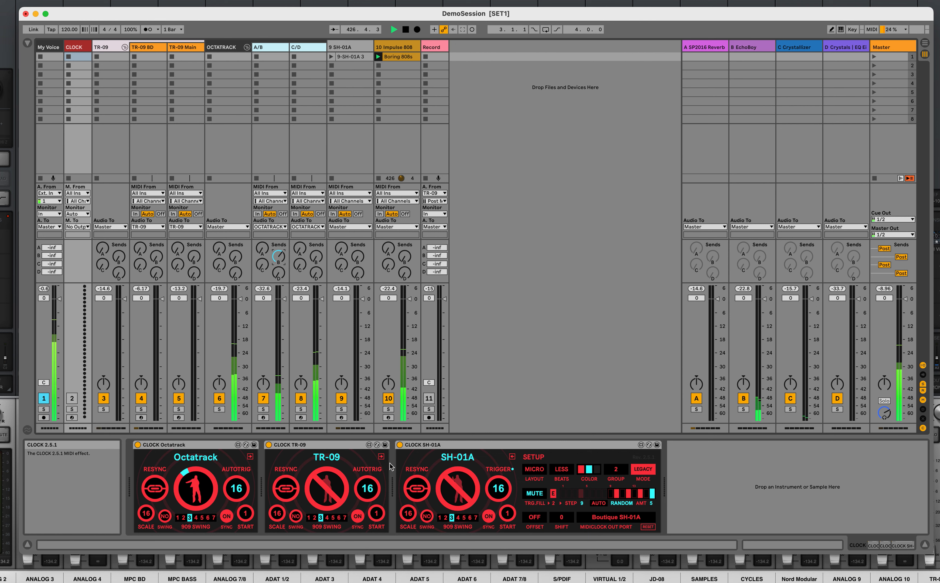
Expand the TR-09 clock's setup and try the A/B track's A and D sends.
click(381, 456)
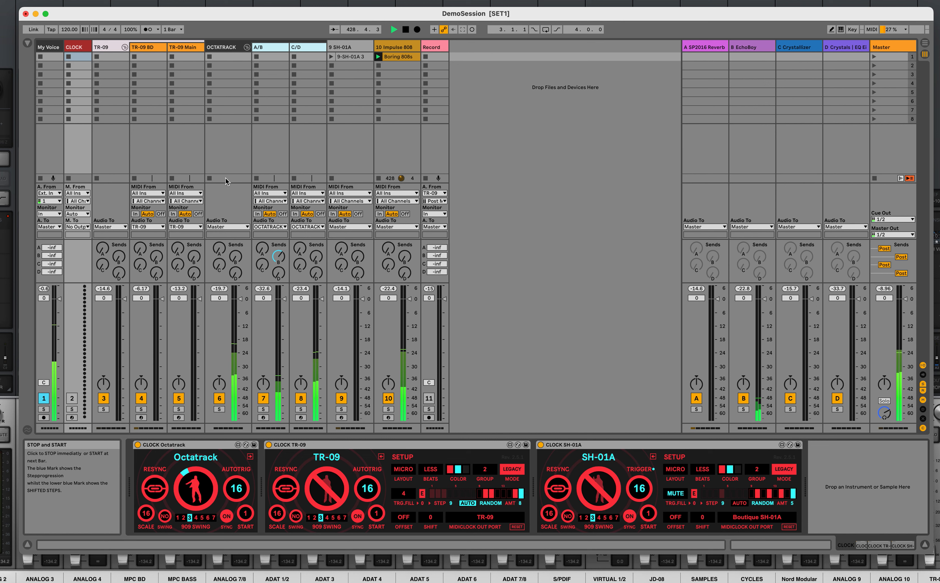
drag(261, 249, 262, 185)
drag(262, 249, 262, 236)
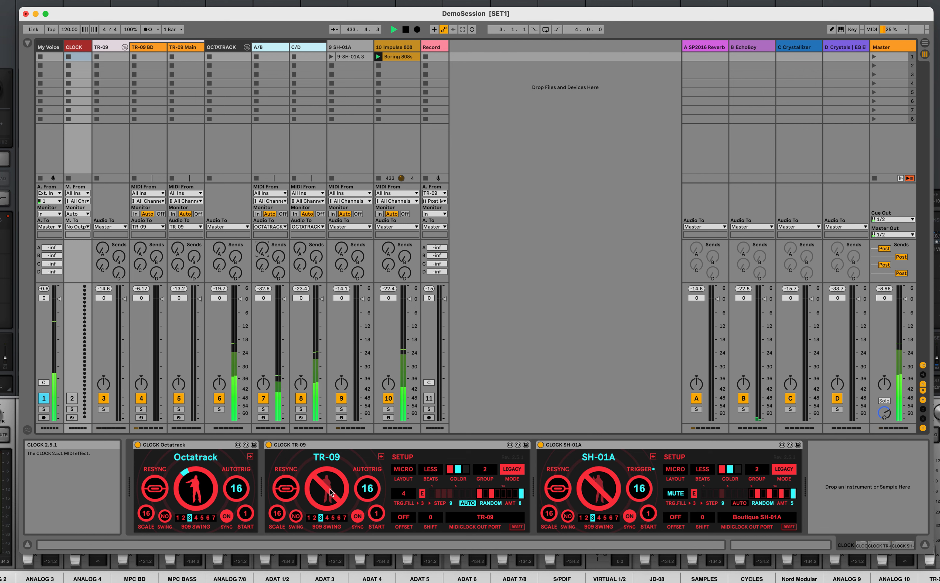
drag(279, 272, 279, 216)
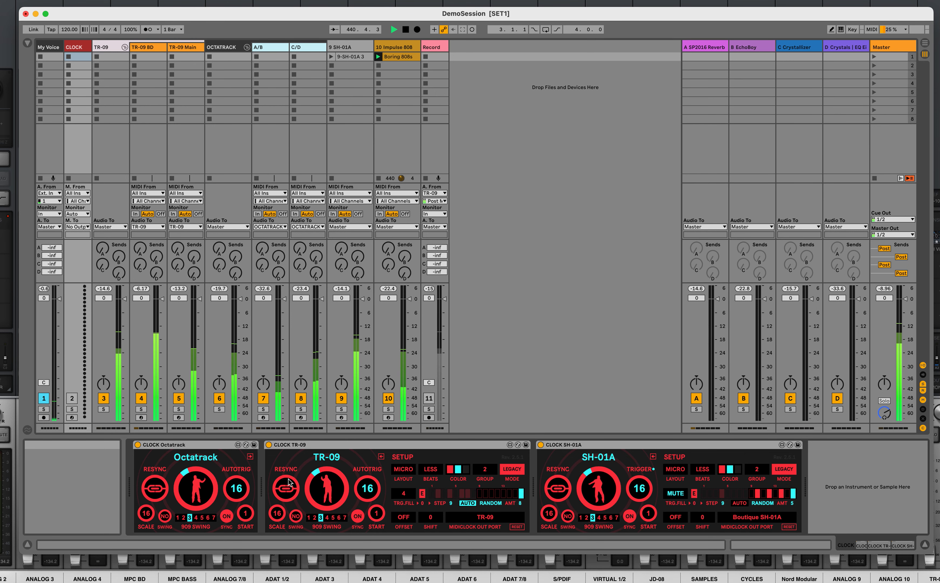
Retrigger the Octatrack clock, then stop, restart and retrigger the TR-09 clock.
click(234, 488)
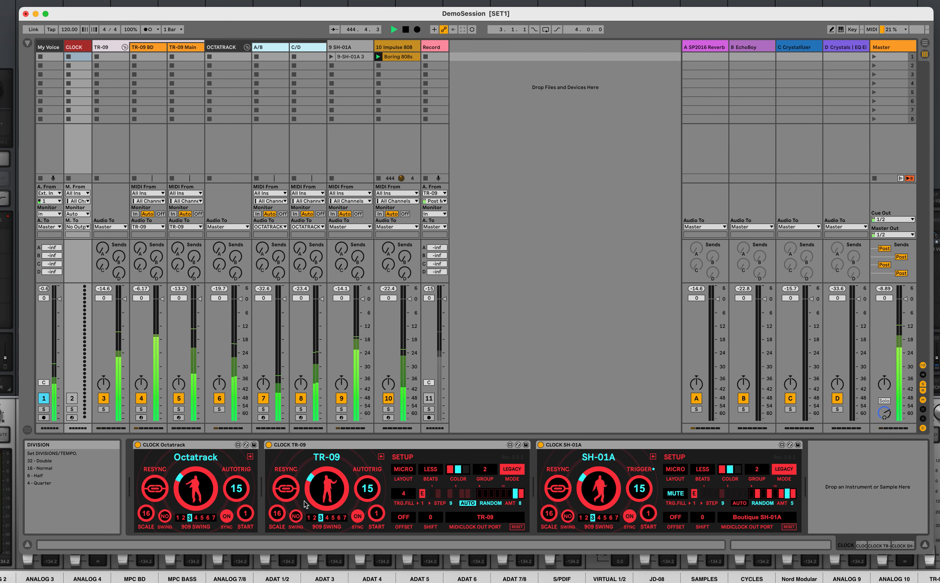
click(324, 497)
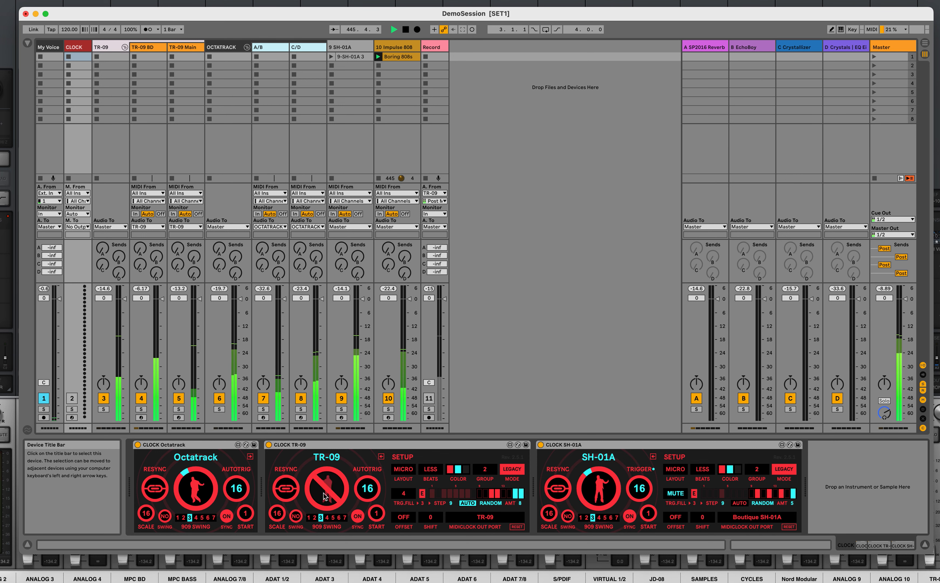
click(324, 496)
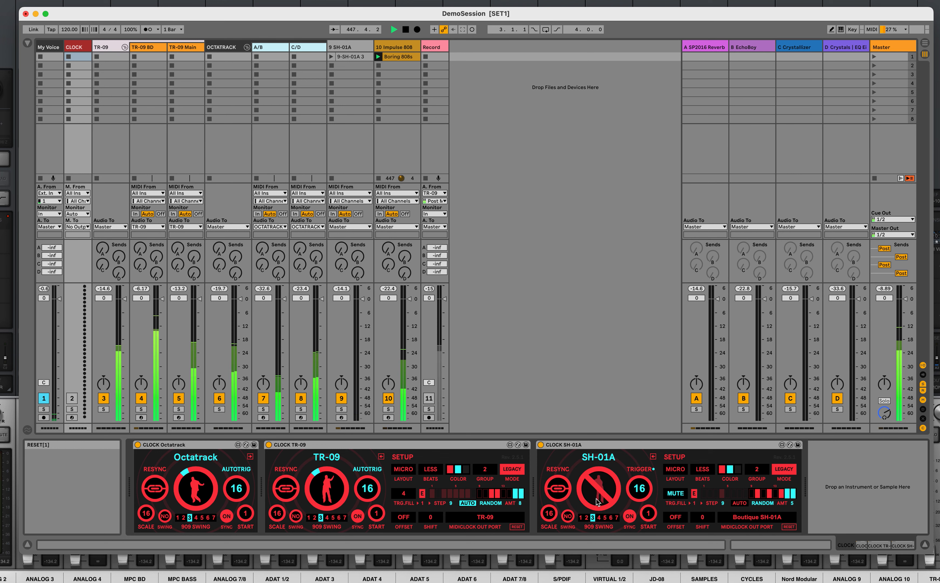
click(333, 495)
click(371, 494)
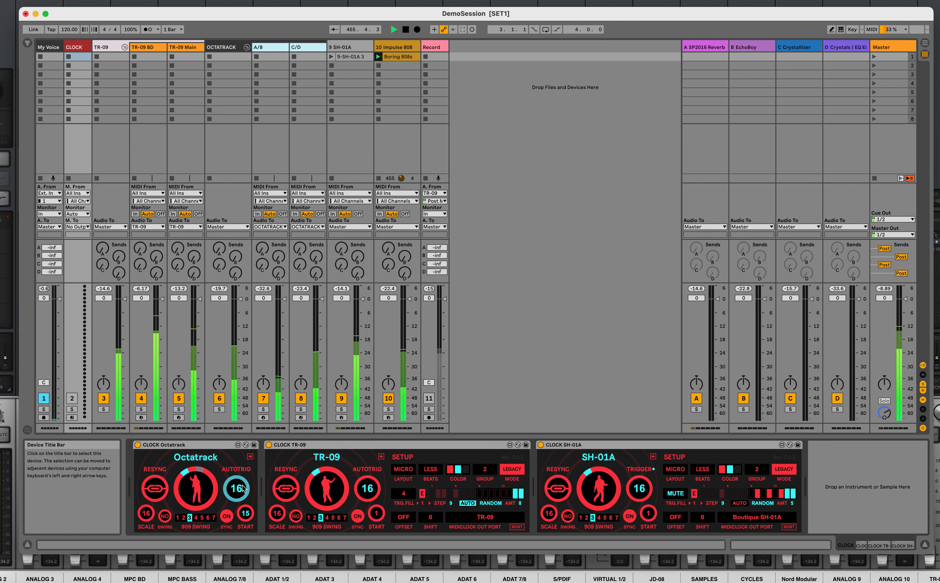
Mute the C/D track, and expand the Octatrack clock's setup to set its trigger fill to 1.
click(251, 457)
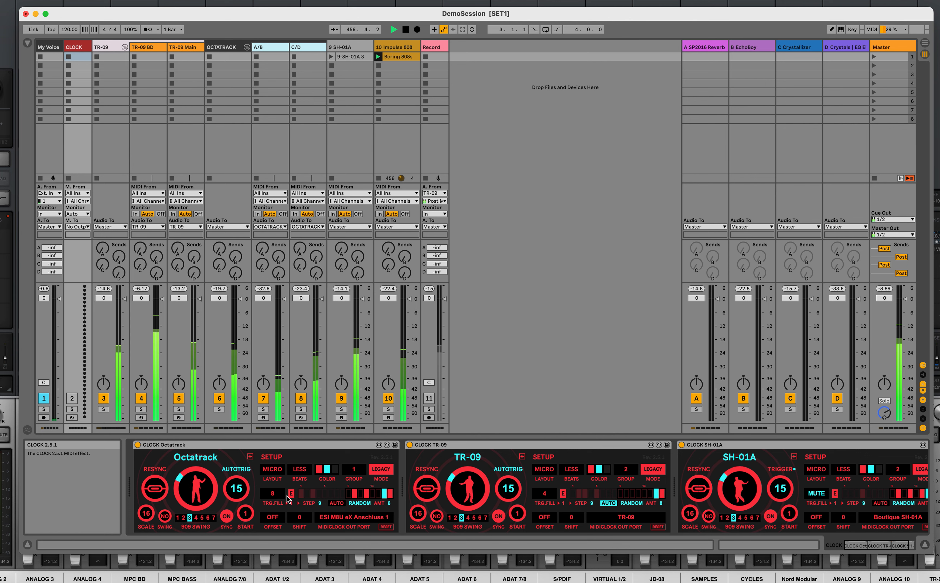
click(301, 398)
click(277, 495)
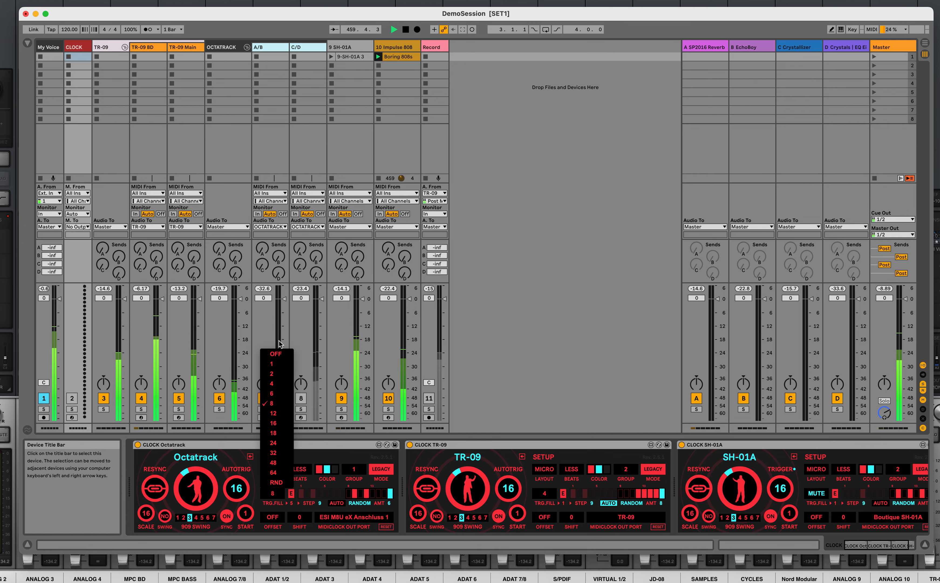
click(272, 363)
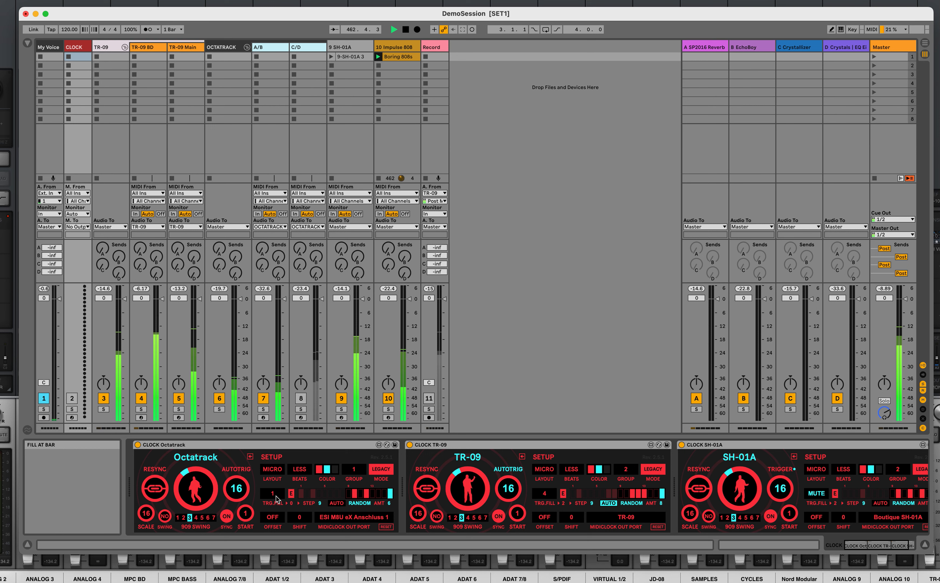
click(231, 470)
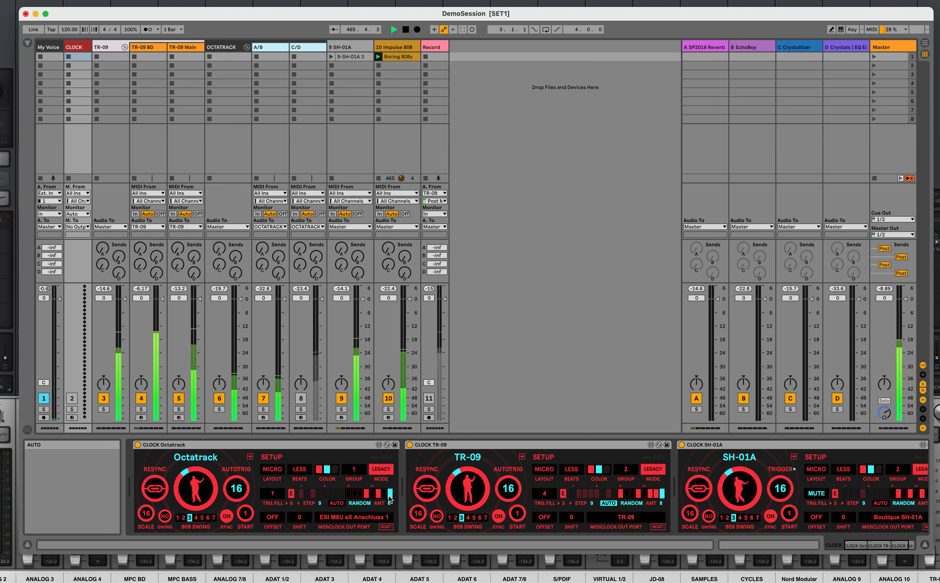
click(278, 494)
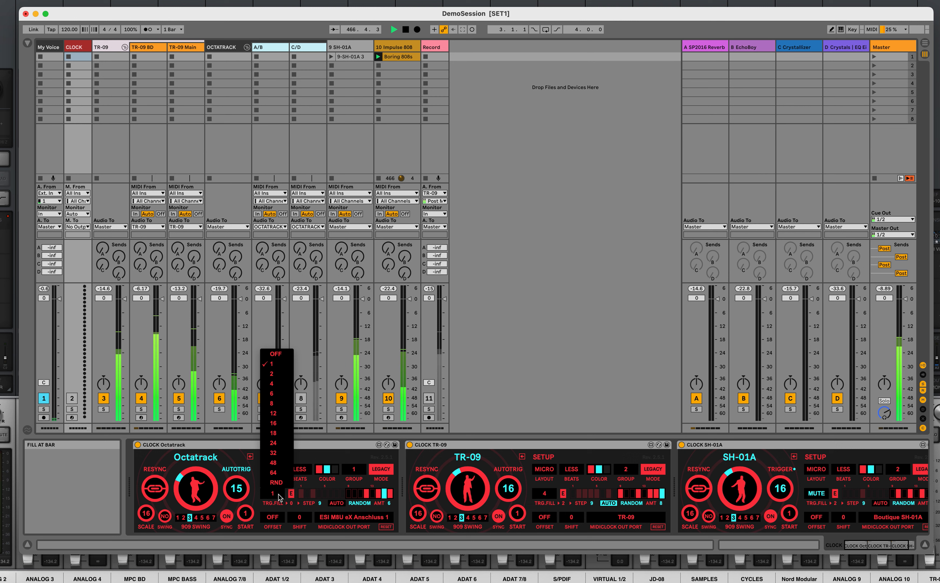
click(279, 363)
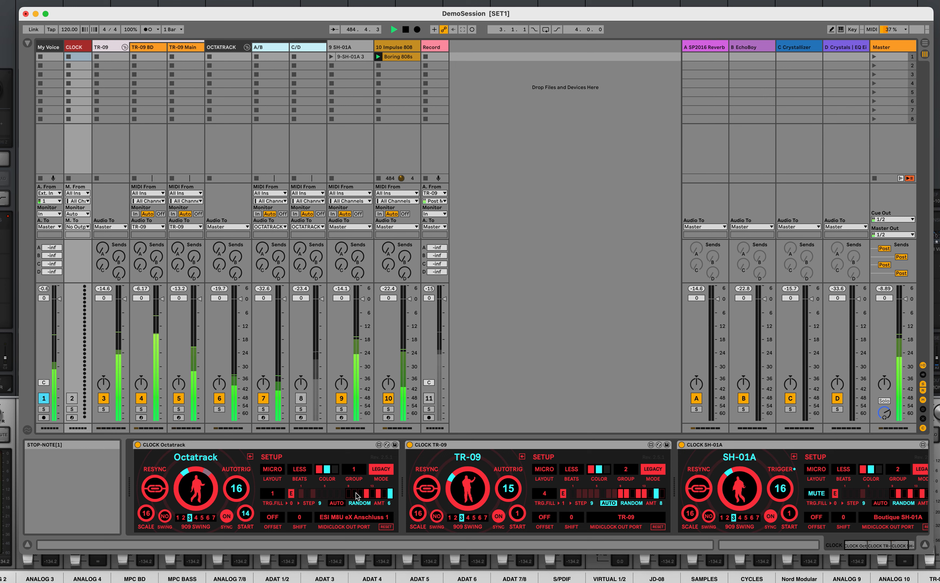
Retrigger the Octatrack clock and switch on its AUTO option, keeping the trigger fill at 1.
click(230, 493)
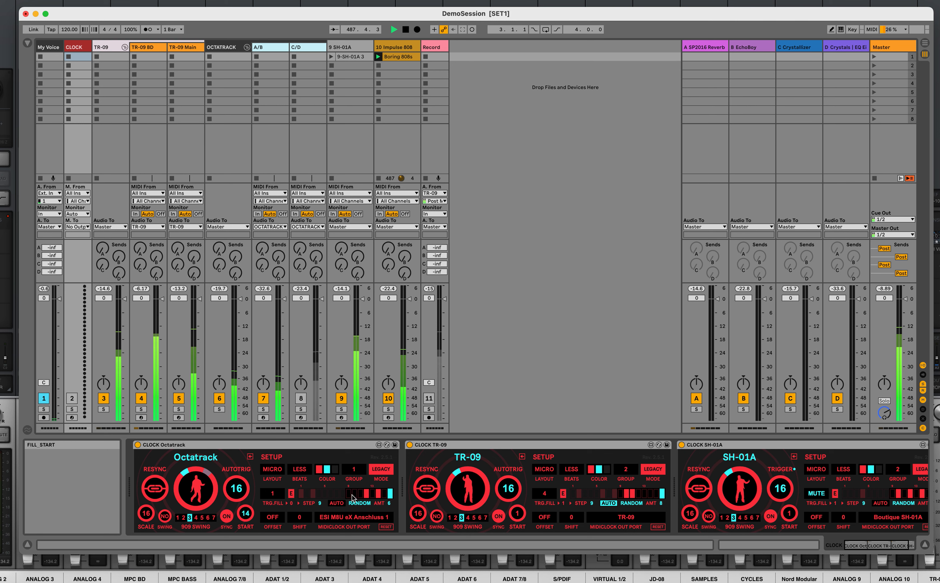
click(336, 504)
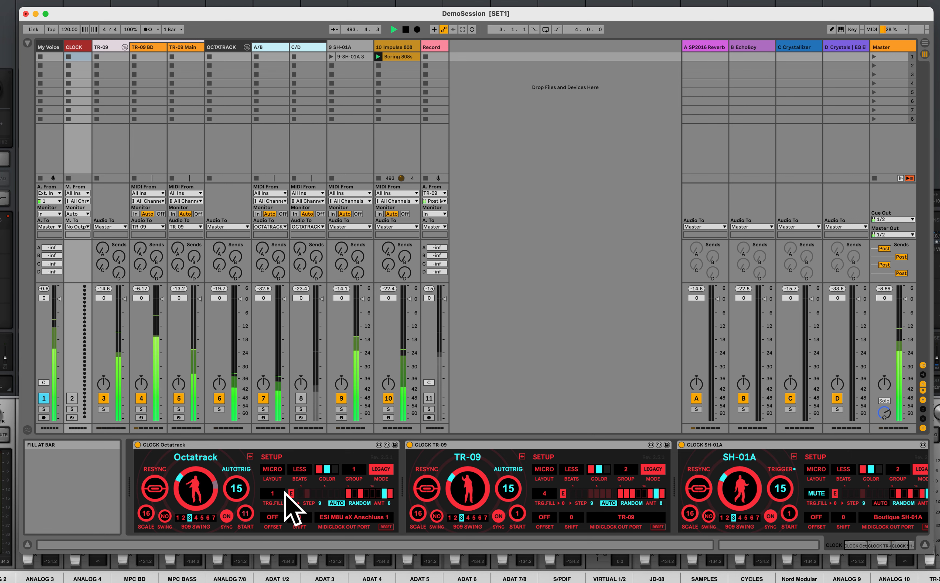
click(271, 494)
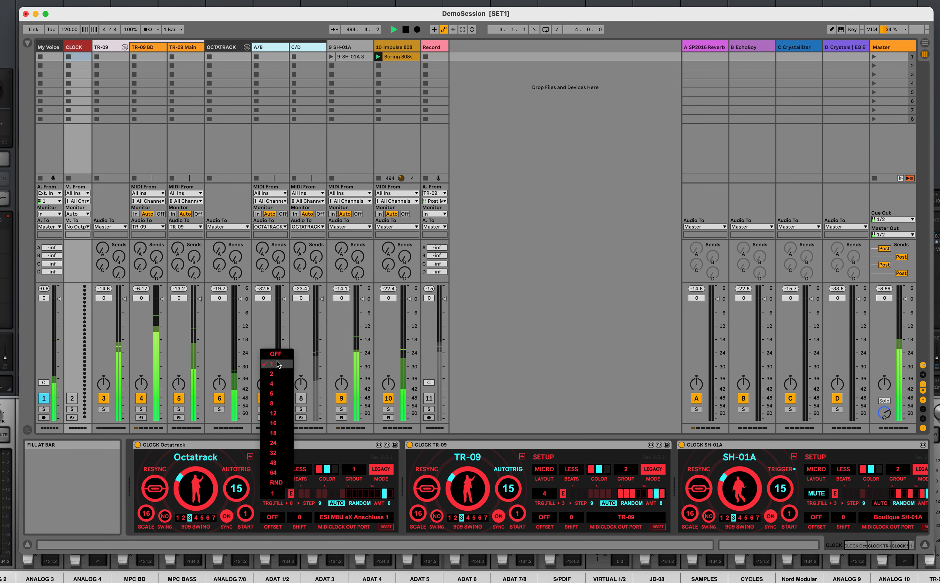
click(276, 512)
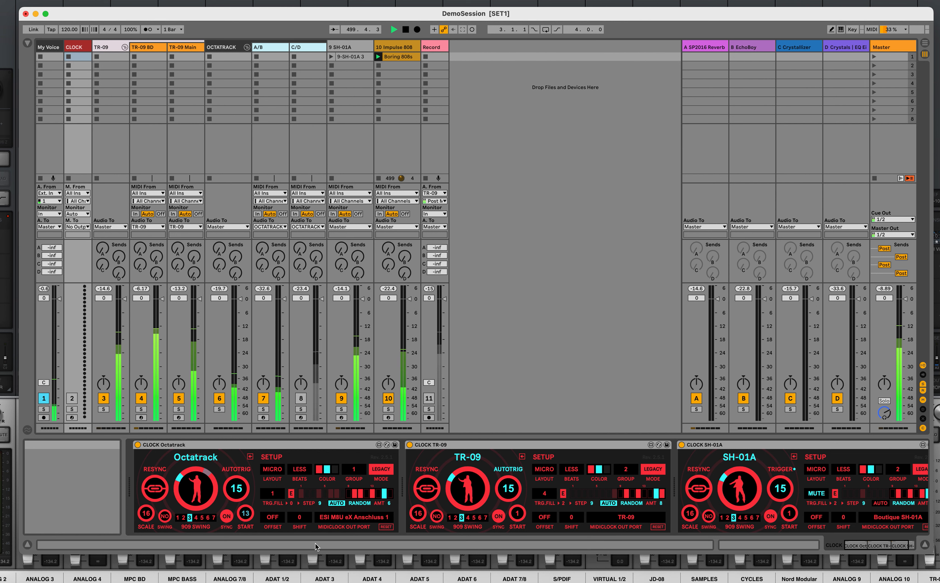
Stop the TR-09 and SH-01A clocks, leaving only the Octatrack clock running.
click(467, 488)
click(738, 489)
click(211, 492)
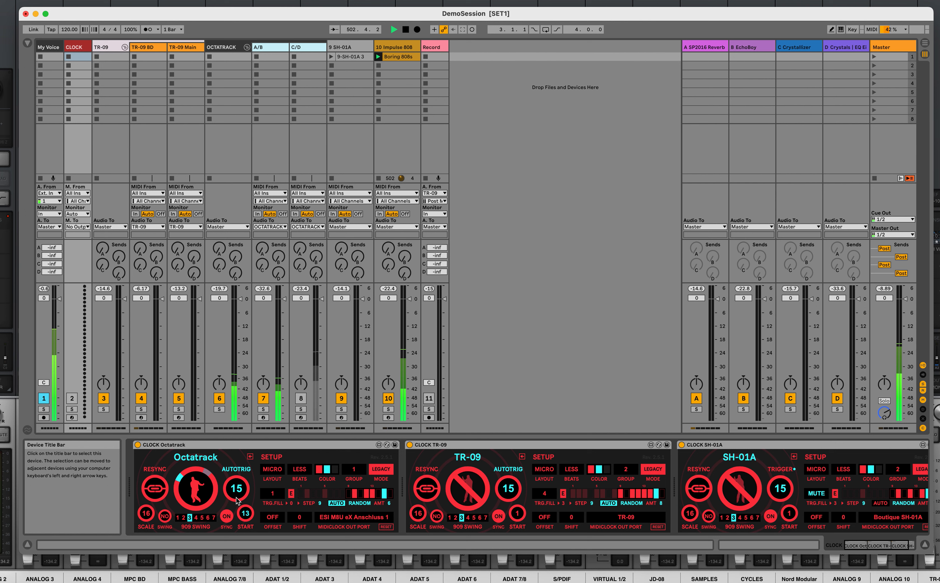
Set the Octatrack clock's trigger fill to OFF.
click(272, 493)
click(283, 363)
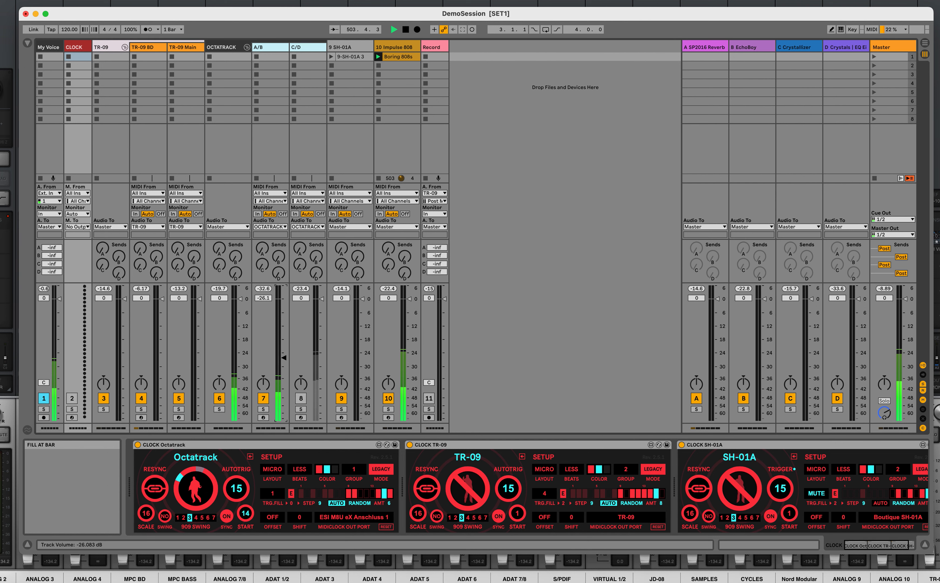
click(273, 493)
click(276, 353)
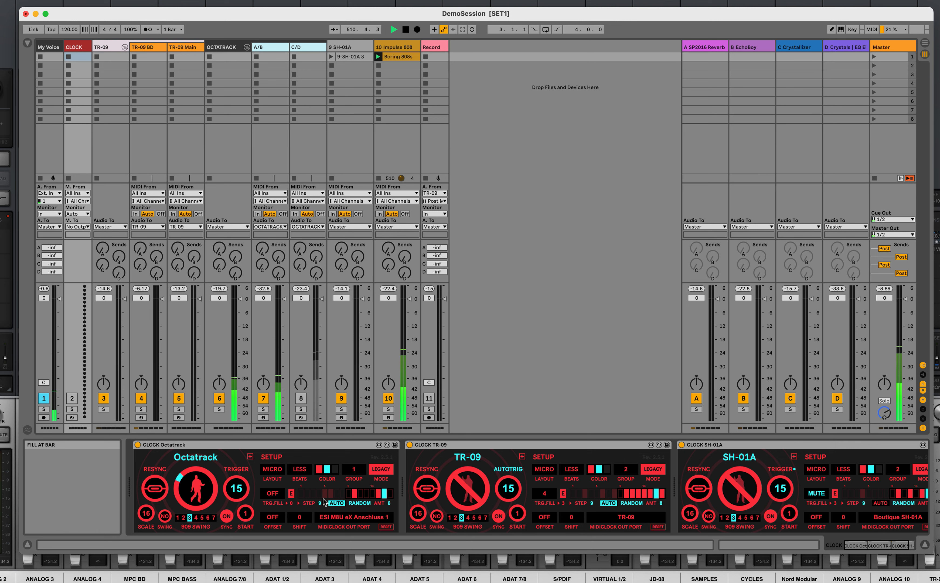
Retrigger the Octatrack clock, try its MODERN mode and return it to LEGACY.
click(381, 469)
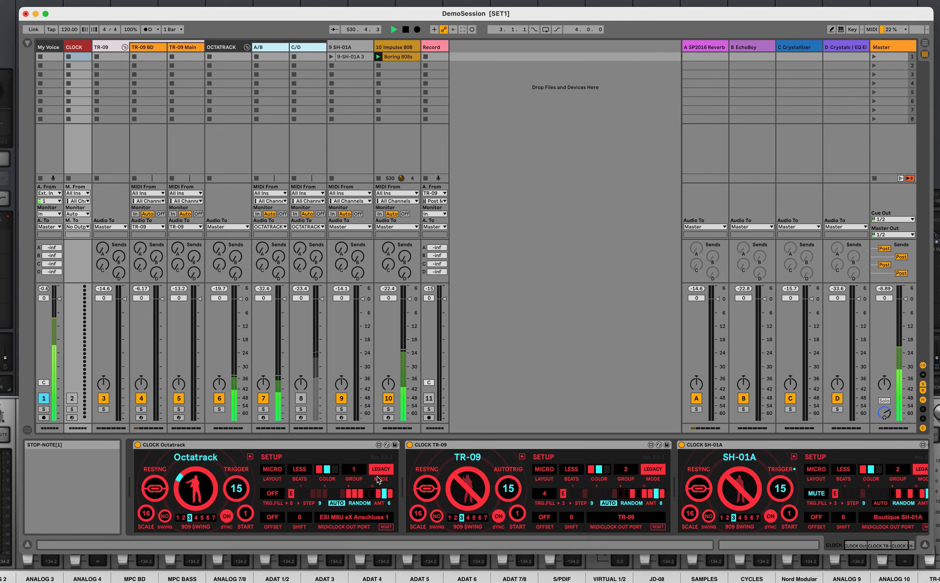
click(238, 491)
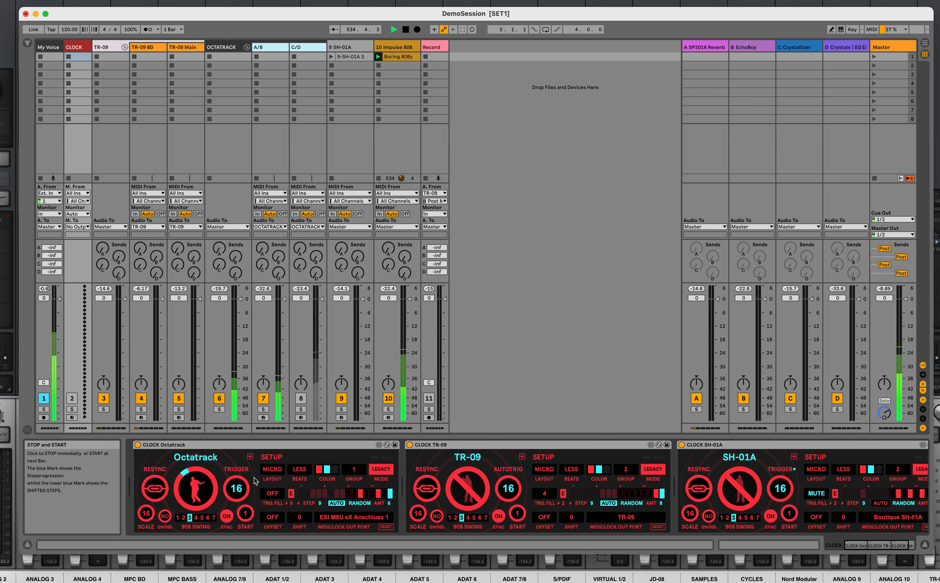
click(380, 469)
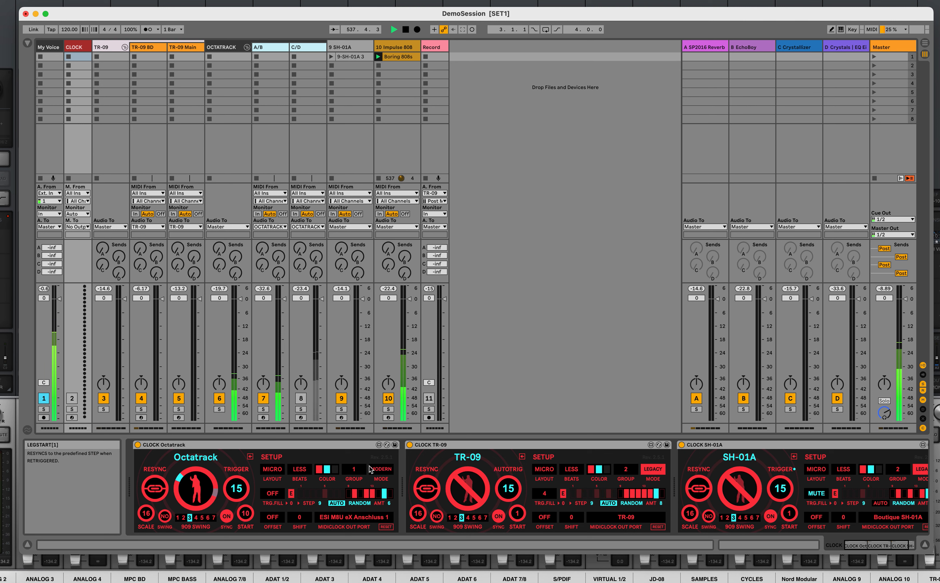
click(390, 477)
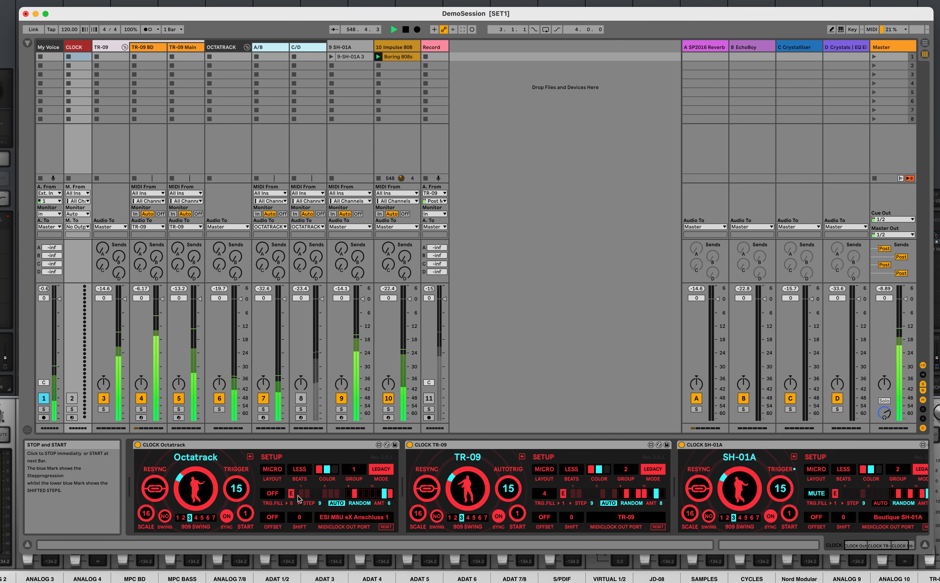
Collapse the setup sections of the Octatrack, TR-09 and SH-01A clock devices.
click(250, 456)
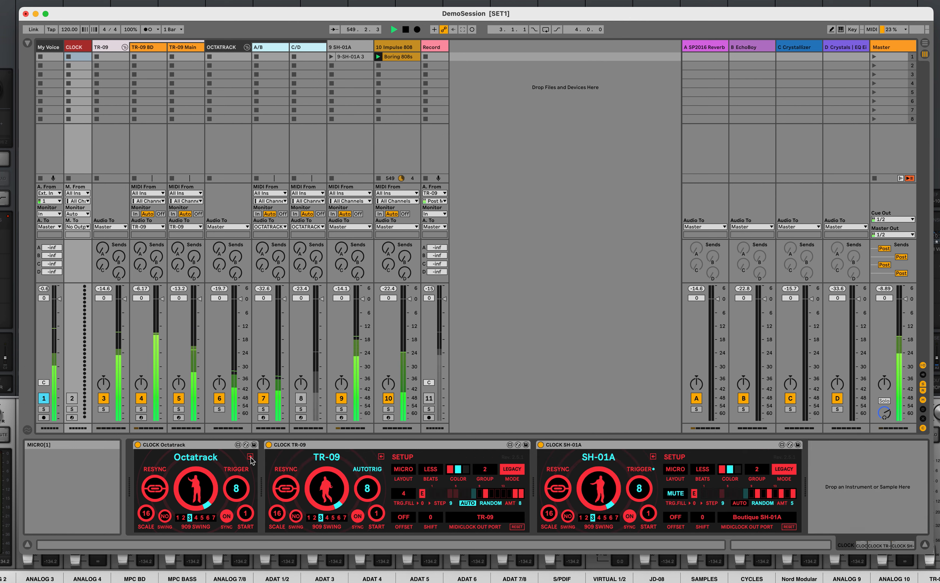
click(381, 456)
click(512, 456)
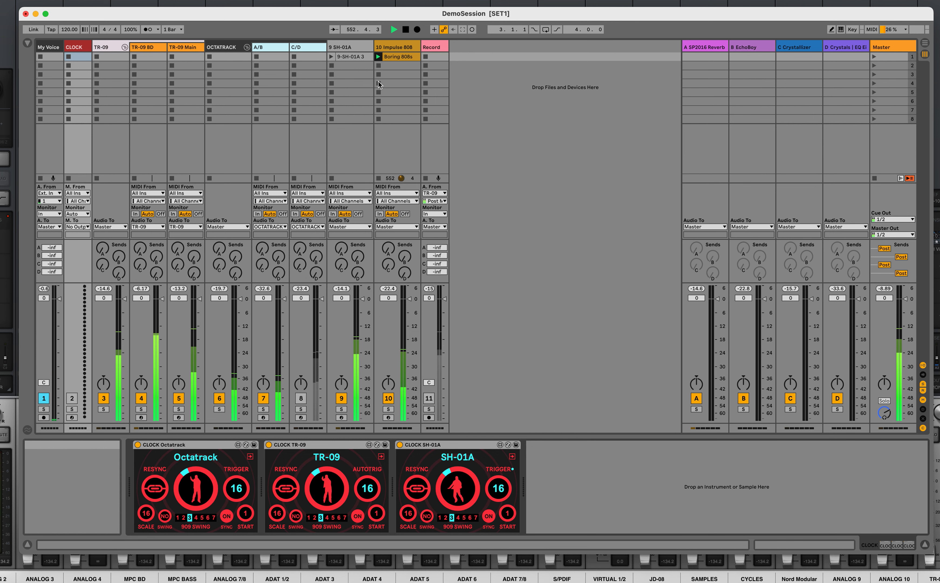
View the devices on the SH-01A, Impulse 808, Record and TR-09 tracks and return to the CLOCK track.
click(354, 46)
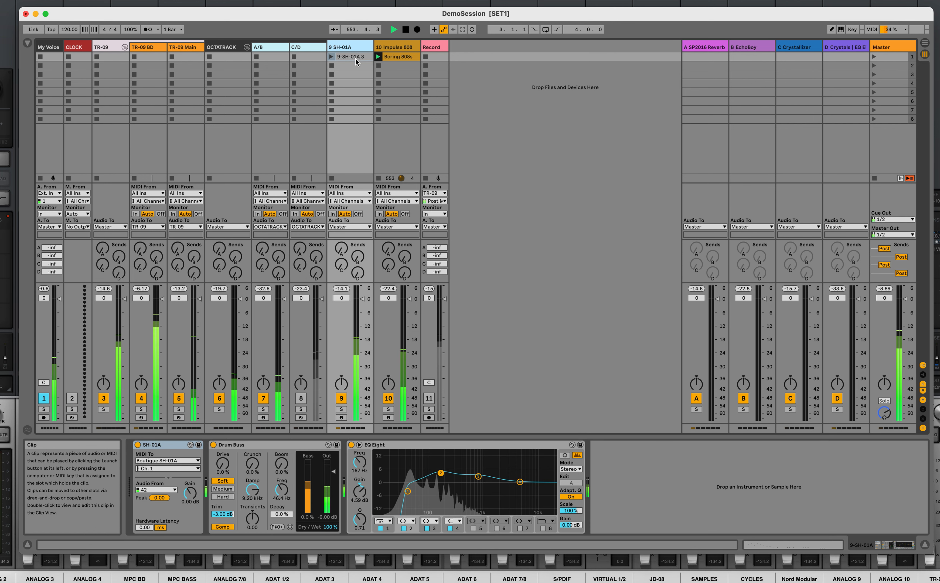
click(396, 47)
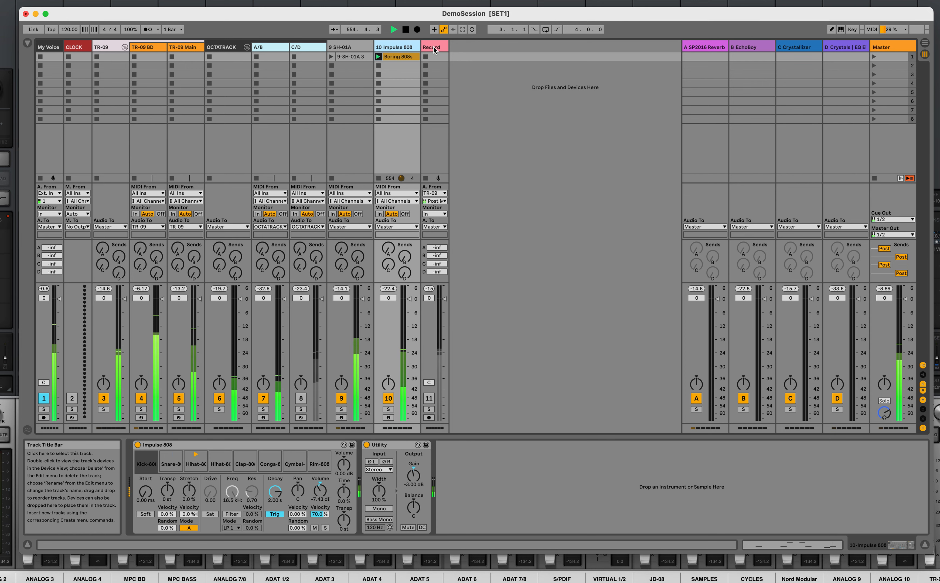
click(428, 48)
click(111, 47)
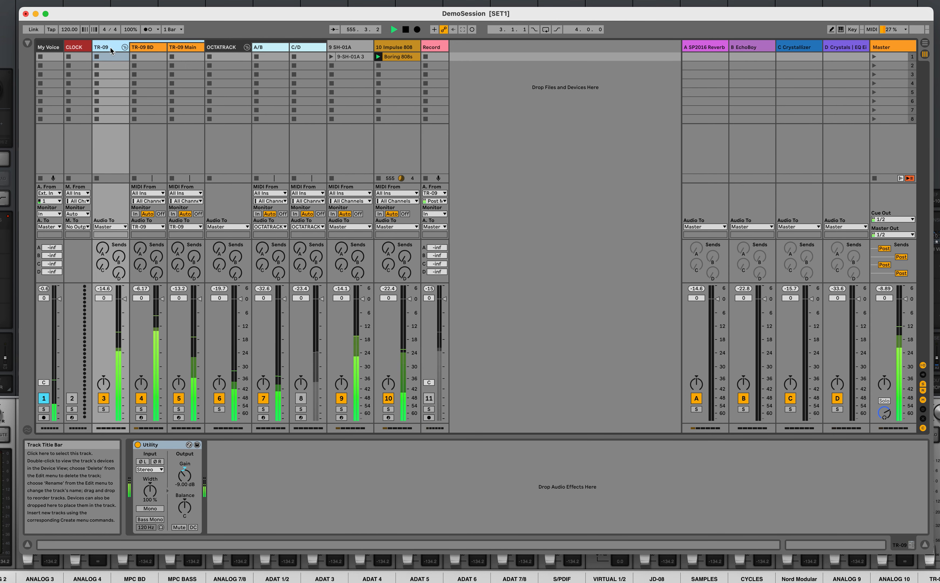
click(80, 46)
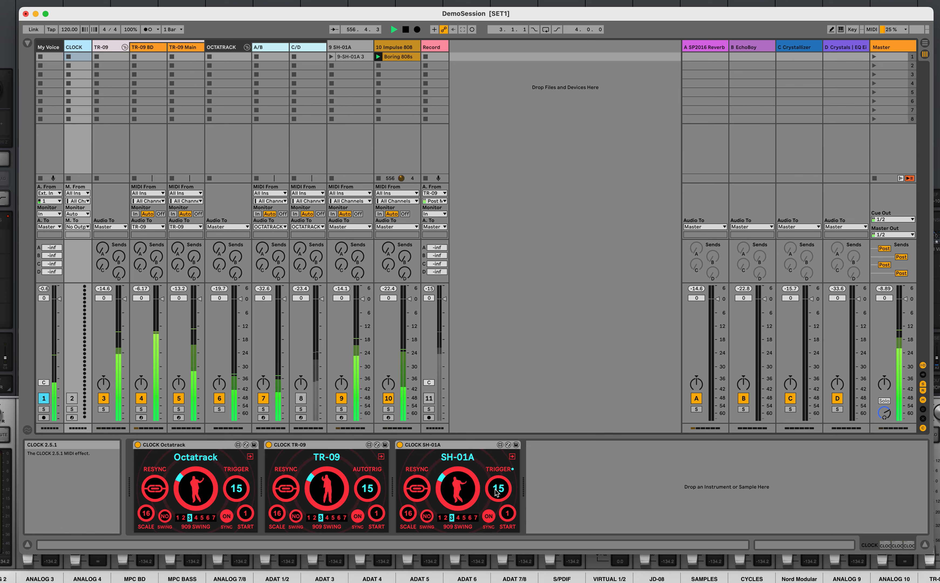
Point out the Octatrack, TR-09 and SH-01A clock devices by selecting each in turn.
drag(376, 513, 395, 552)
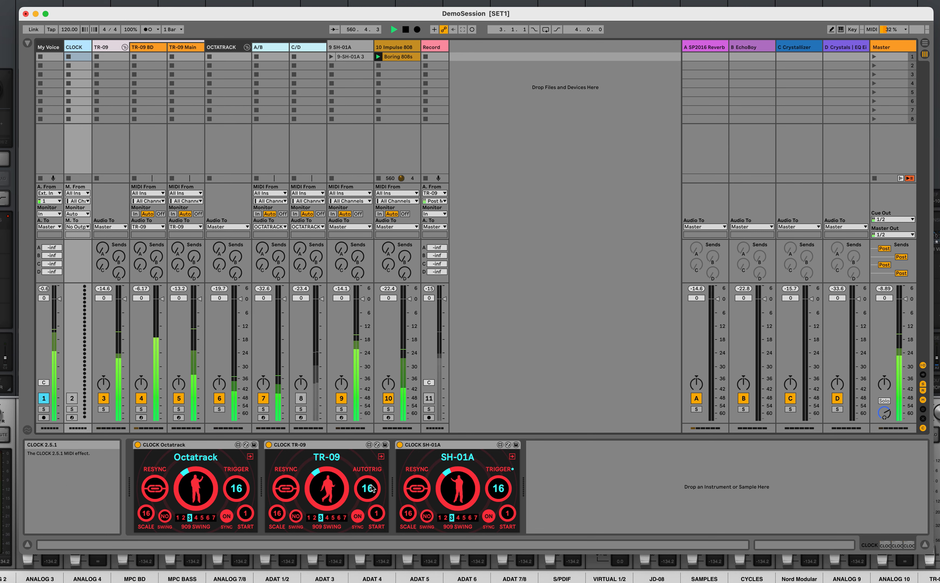
drag(376, 514, 375, 499)
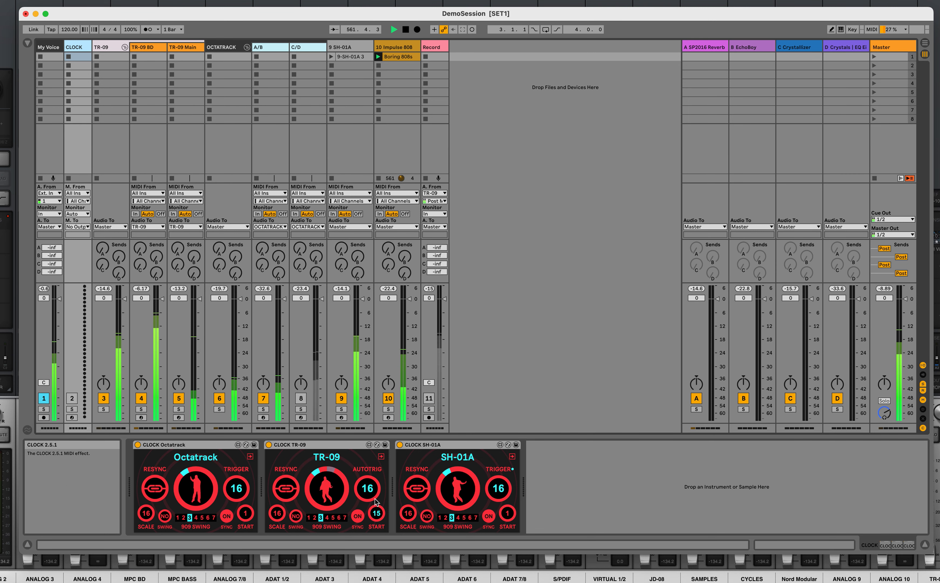
click(226, 443)
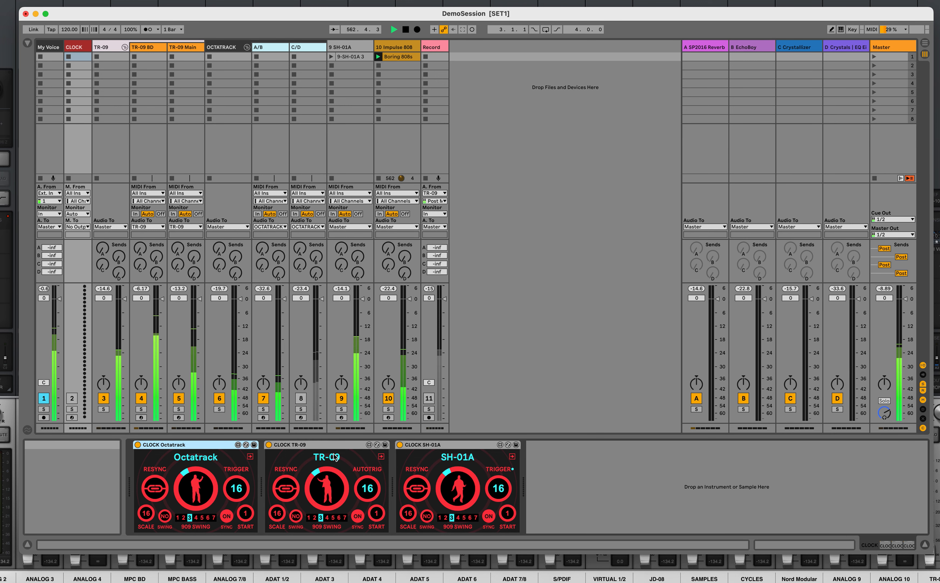
click(328, 442)
click(433, 444)
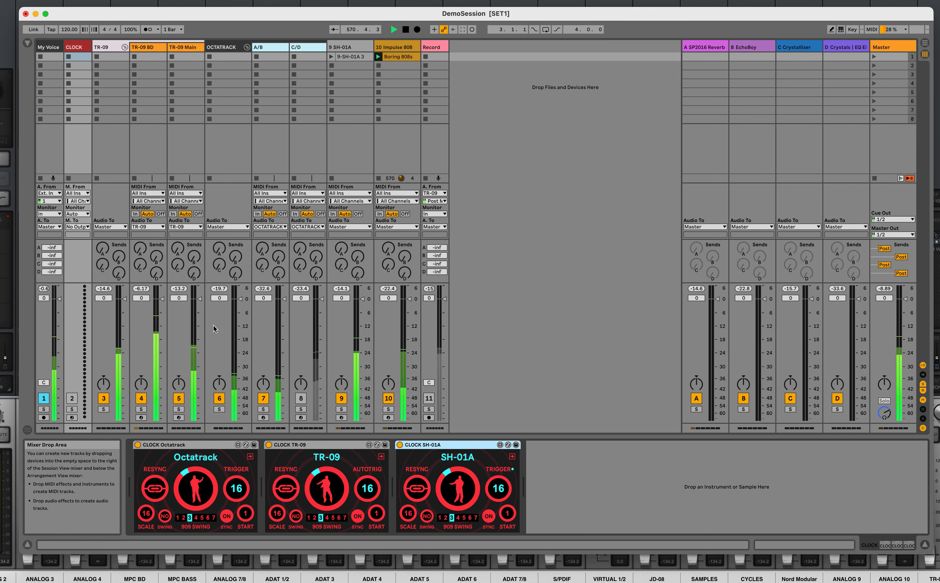
Insert a MIDI track after the Record track and load an External Instrument from the browser as a further new track.
right_click(481, 92)
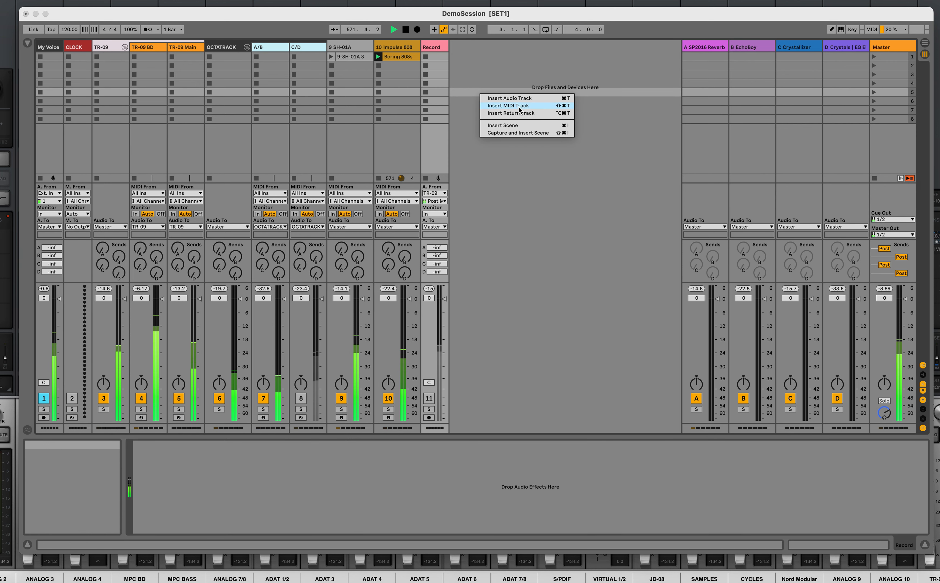
click(519, 107)
click(29, 46)
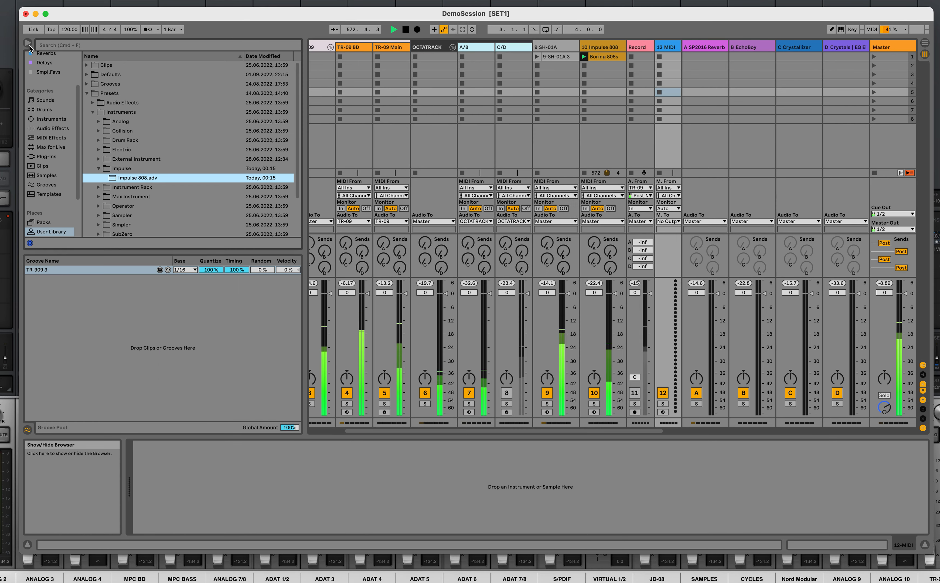
click(43, 121)
drag(103, 110, 671, 50)
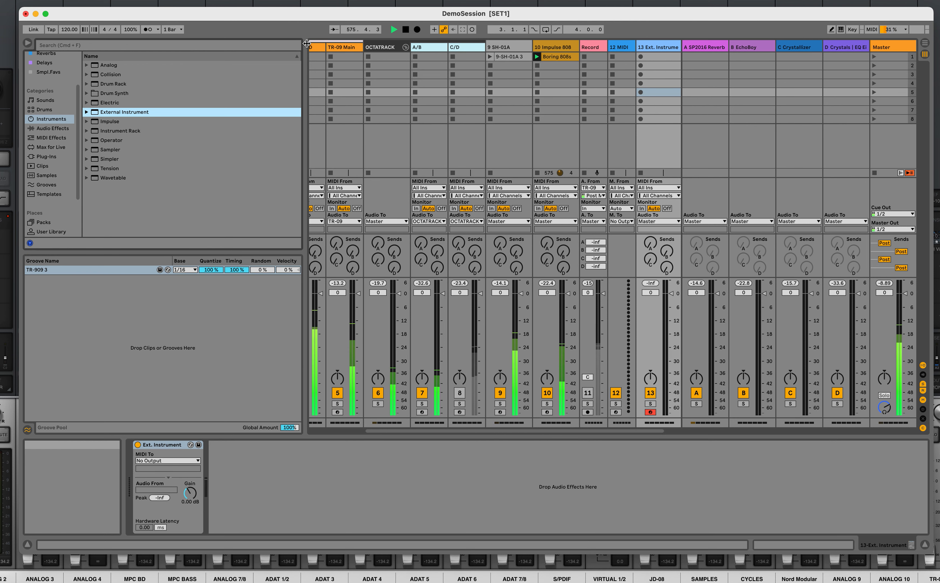
Route the External Instrument's MIDI to ESI M8U eX (Anschluss 5) and take its audio from input 47/48 VIRUS.
scroll(311, 357, left, 6)
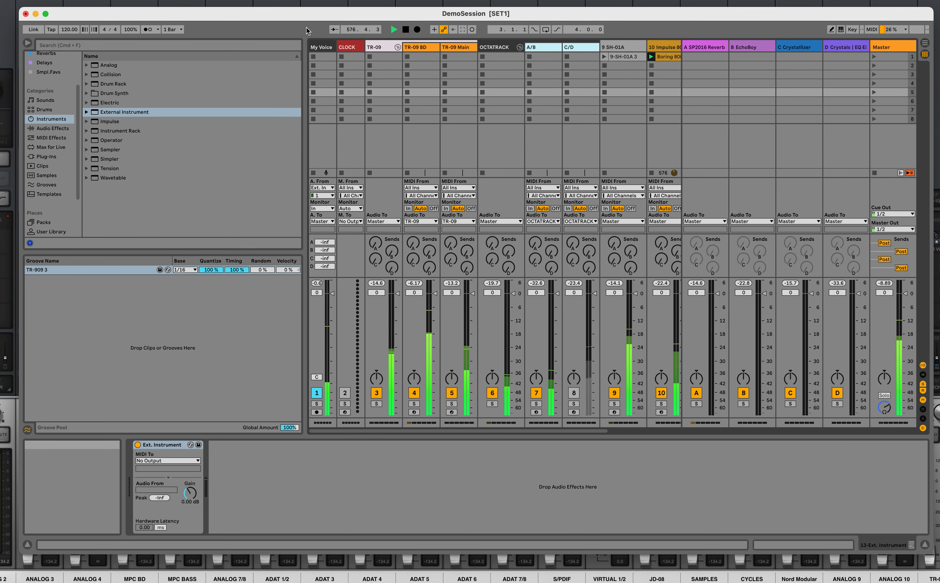
click(347, 49)
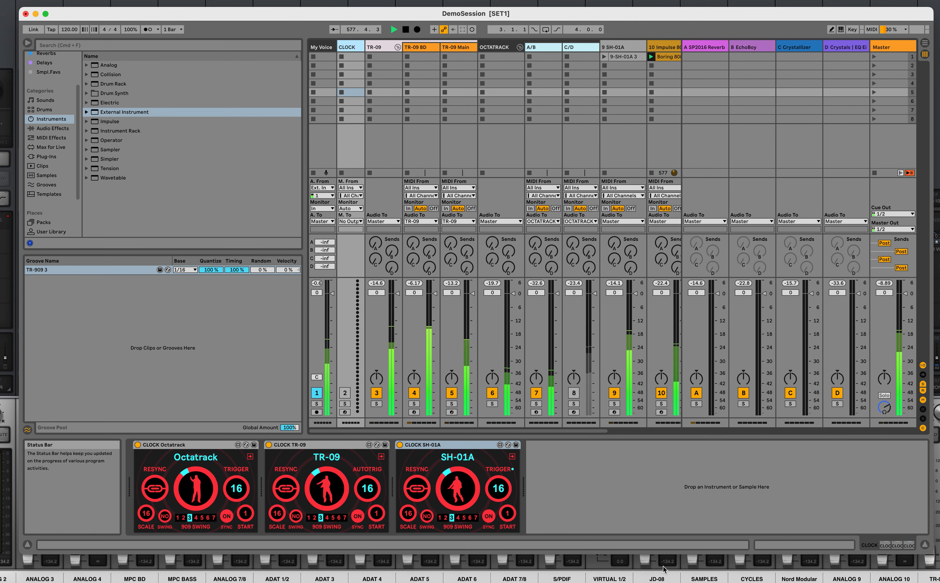
scroll(540, 429, right, 5)
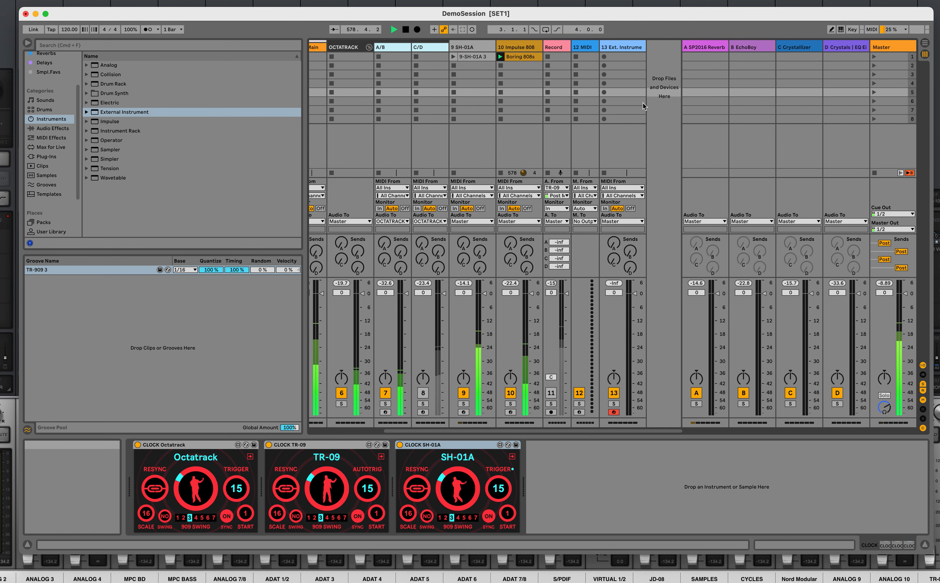
click(625, 47)
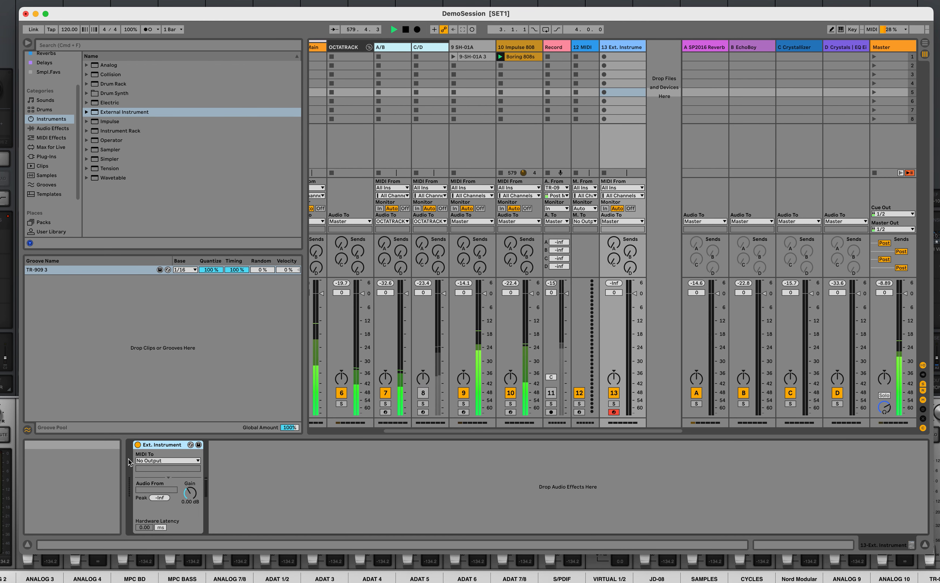
click(154, 460)
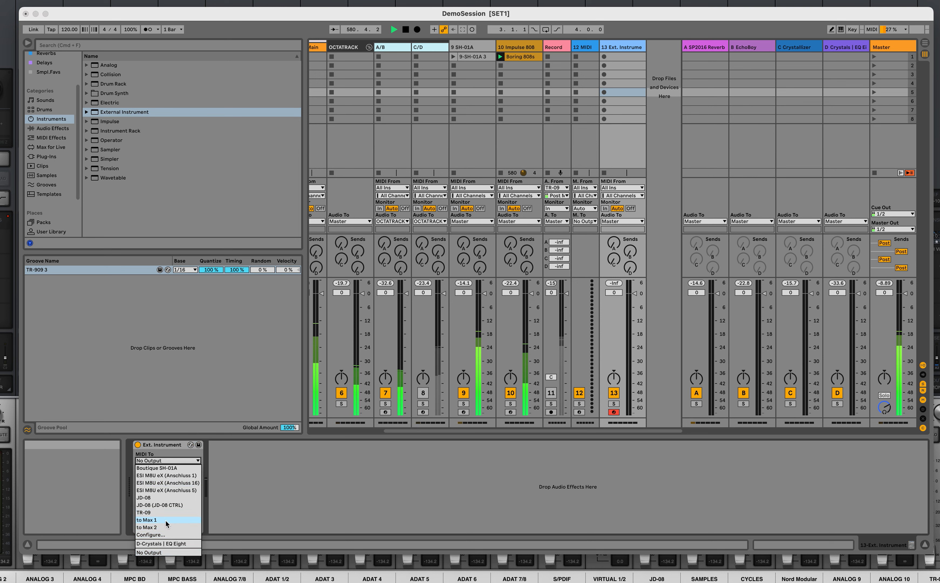
click(179, 491)
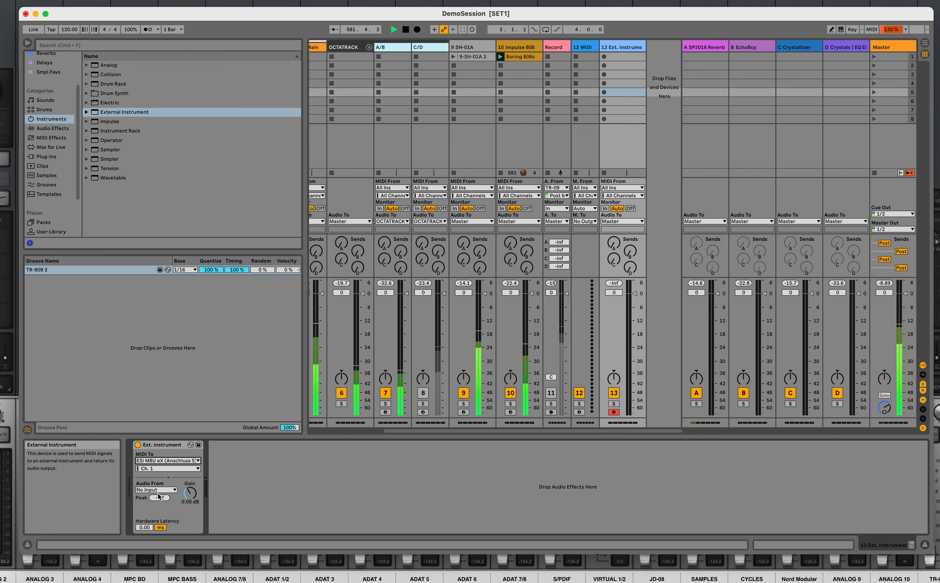
click(158, 490)
click(155, 206)
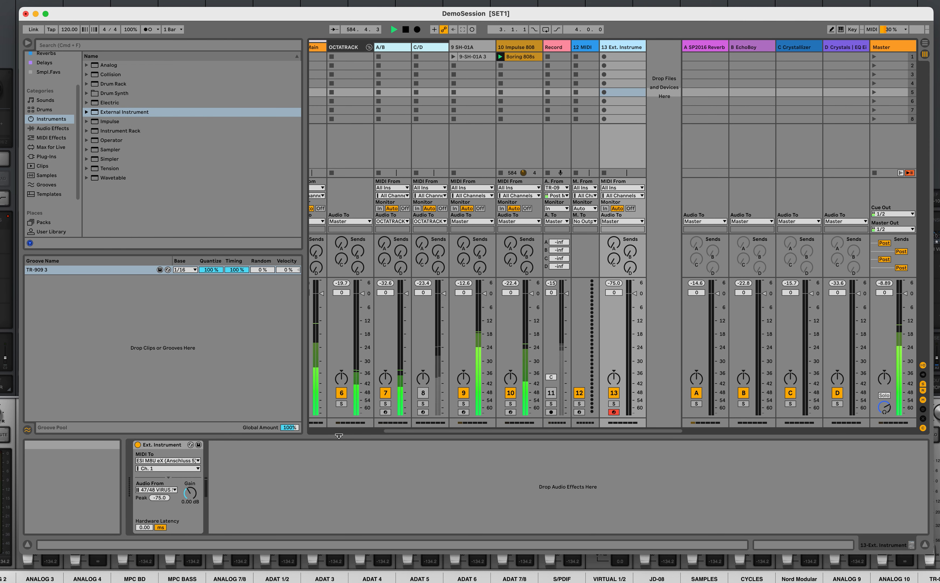
Add CLOCK 2.5.1.amxd from the Release folder to the CLOCK track, after the SH-01A clock.
drag(407, 431, 330, 431)
click(355, 48)
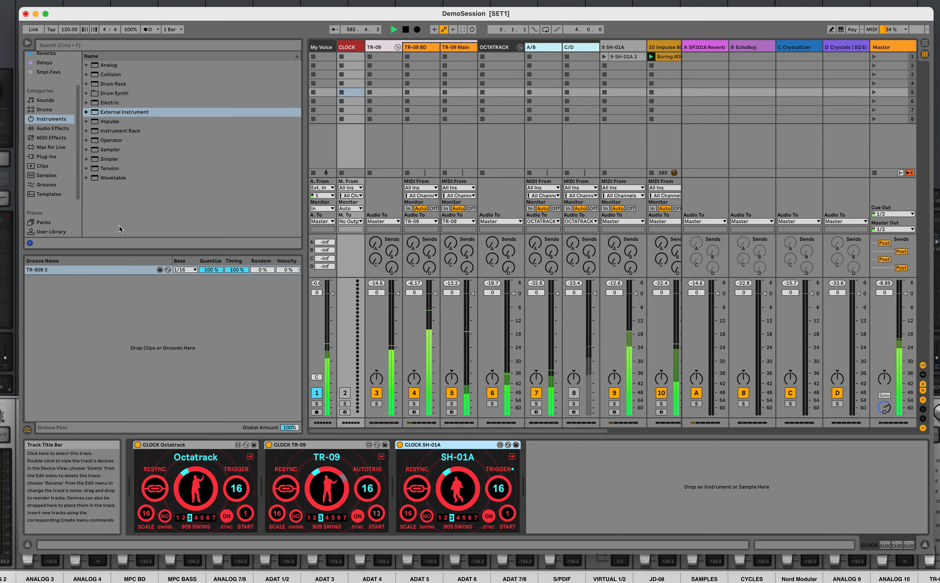
scroll(48, 214, down, 2)
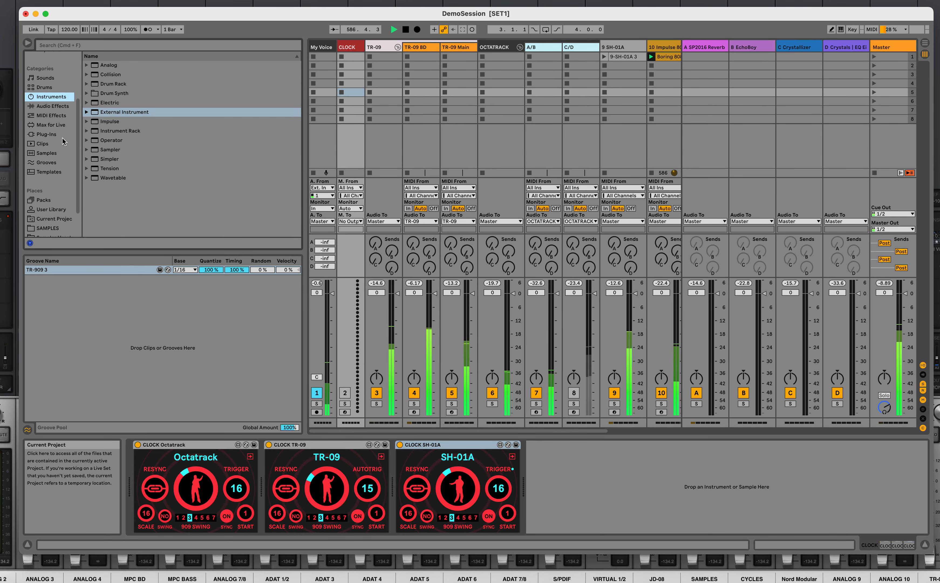
scroll(52, 220, down, 3)
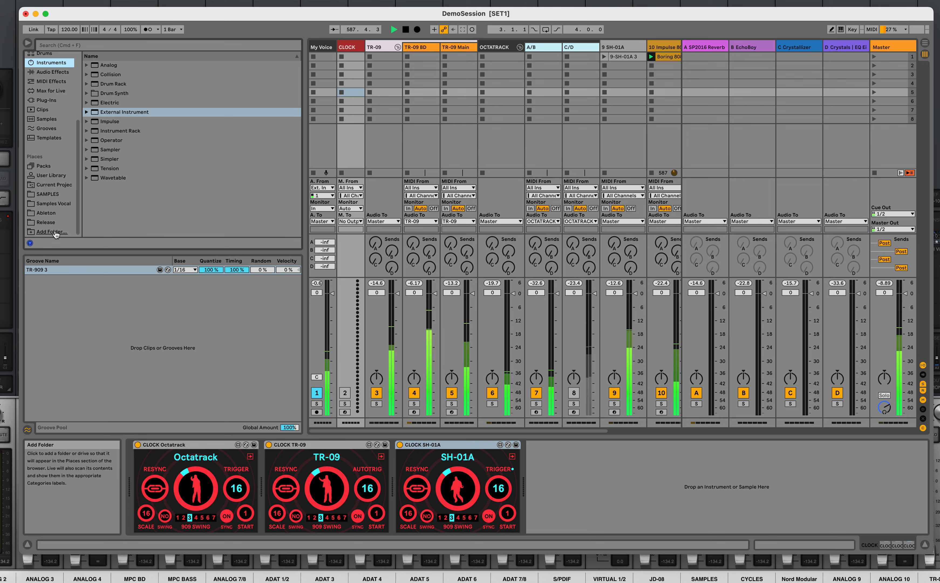
click(49, 222)
drag(129, 117, 598, 462)
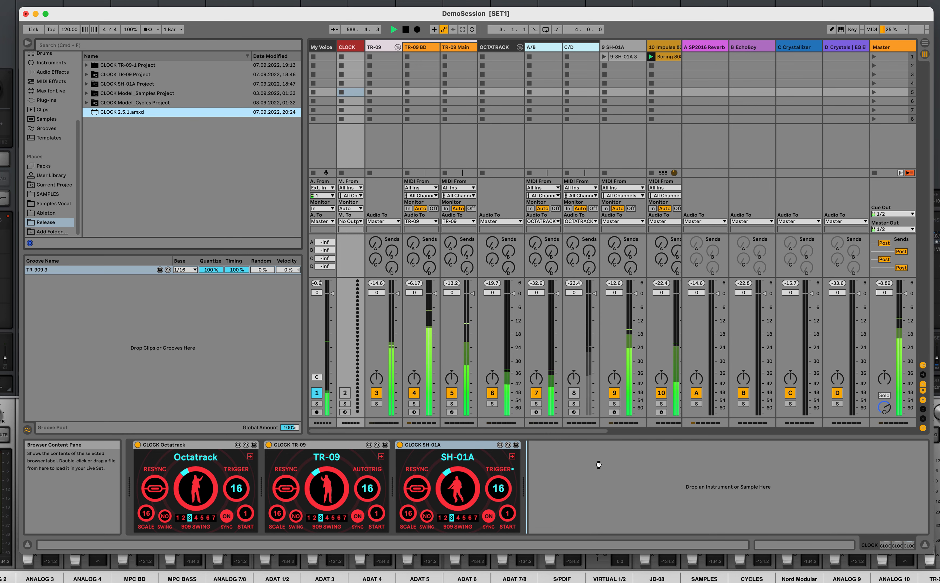
drag(641, 492, 636, 490)
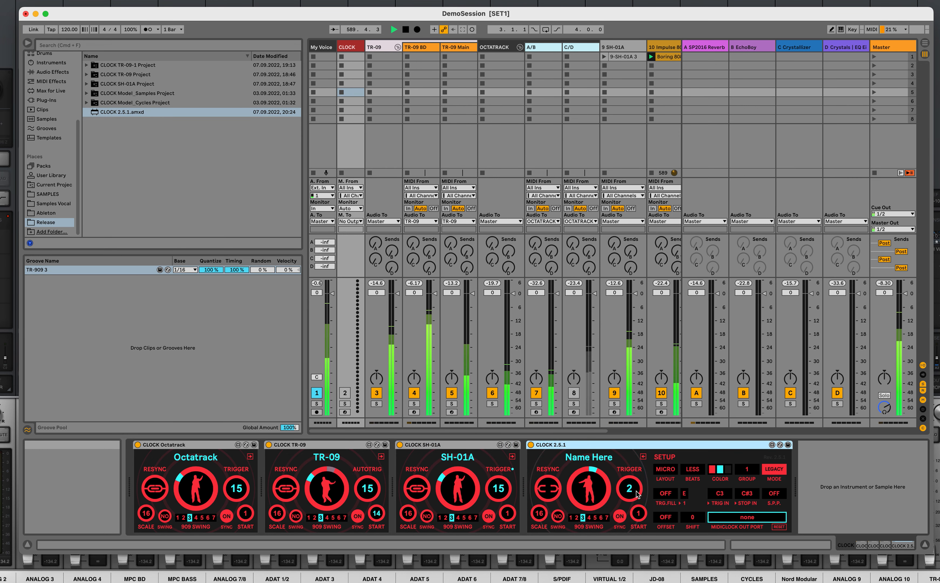
Set the new clock's MIDI clock output port to ESI M8U eX Anschluss 5.
click(756, 517)
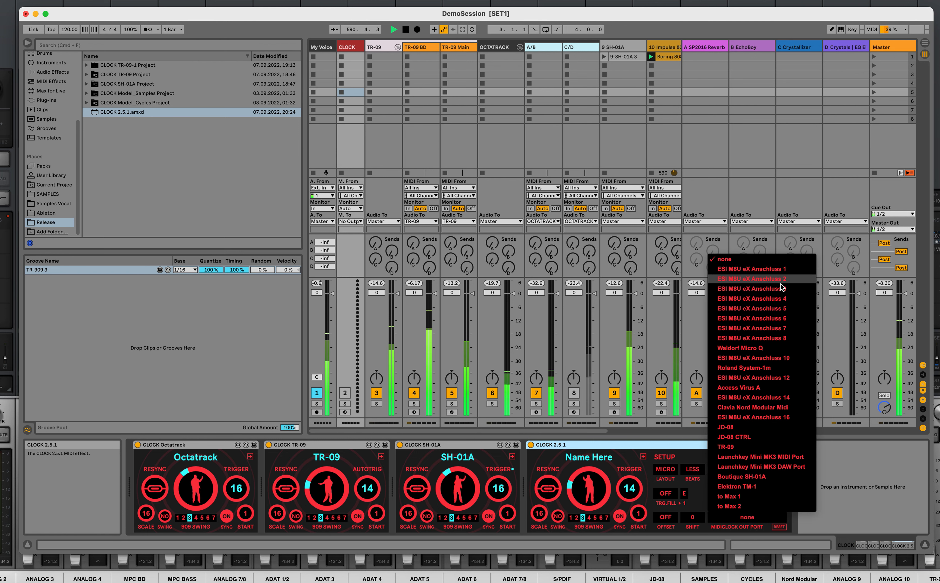
click(768, 308)
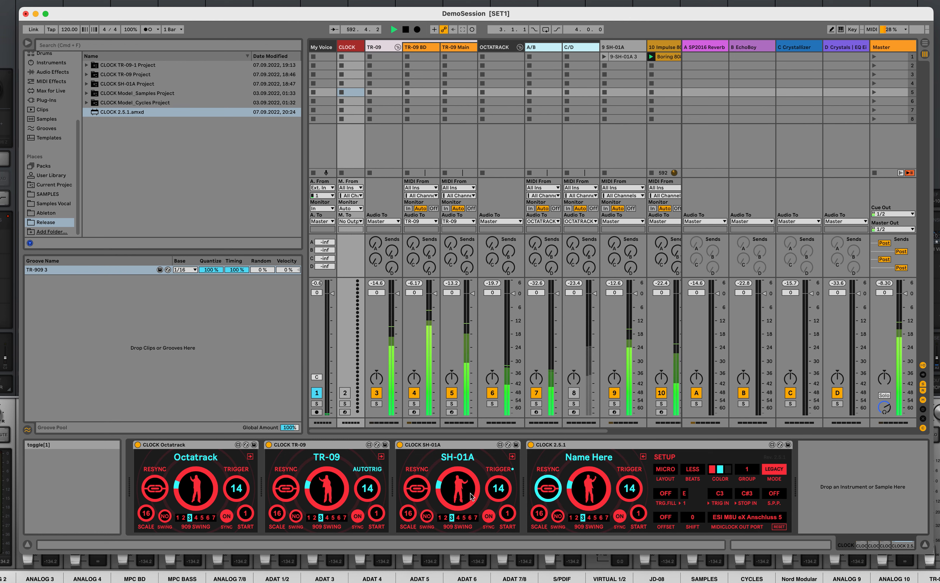
Stop the SH-01A clock and retrigger the newly added clock.
click(457, 495)
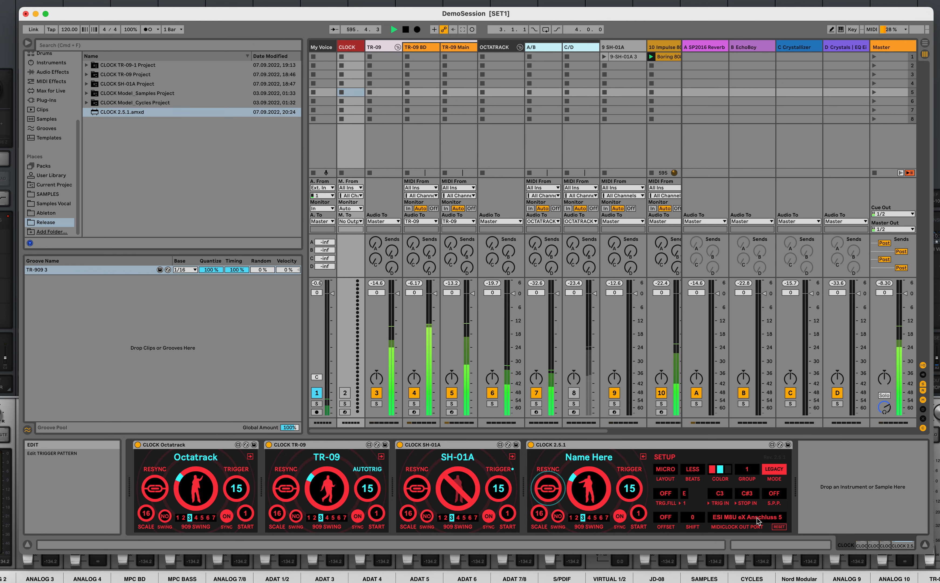
click(548, 488)
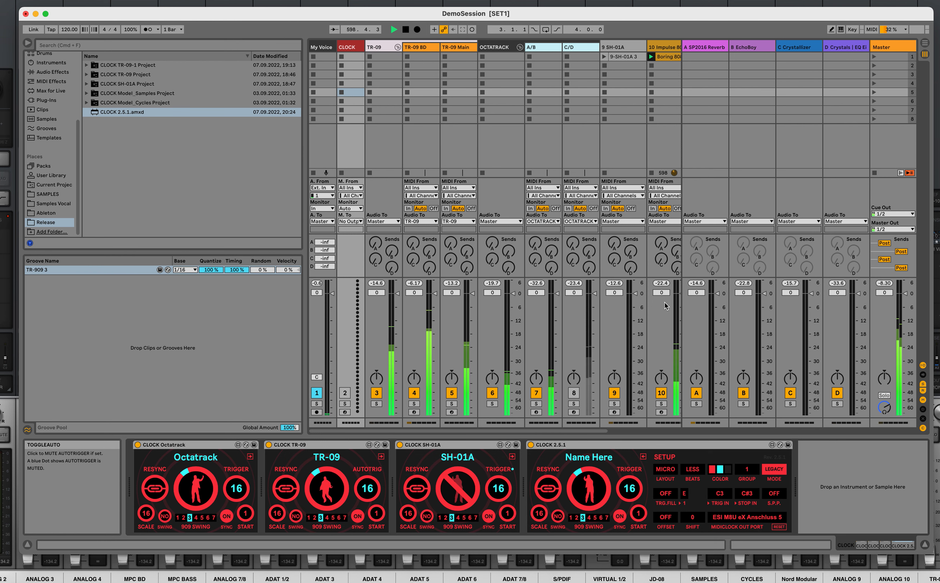
Try out the External Instrument track's sends to the return effects and turn them back down.
drag(661, 242, 661, 224)
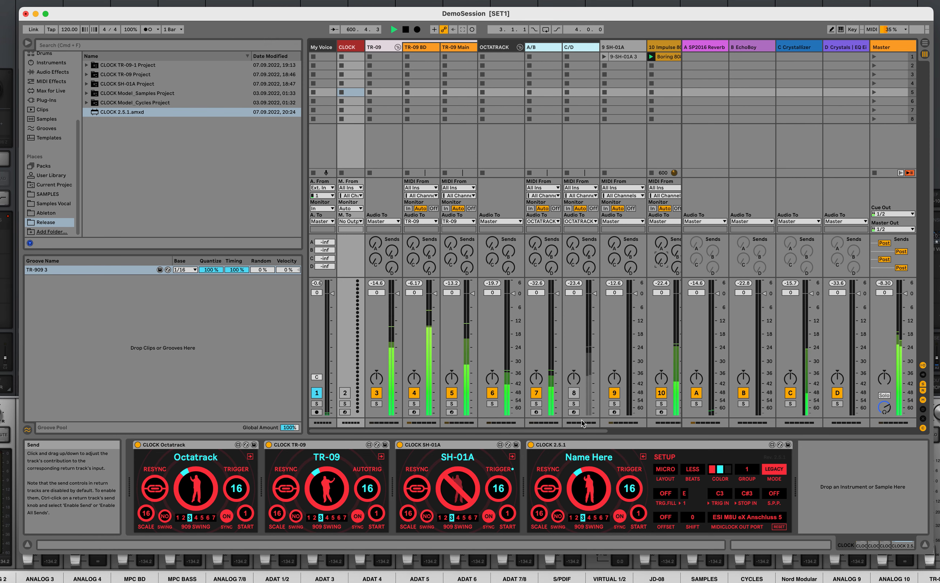
scroll(582, 421, right, 6)
drag(630, 252, 614, 222)
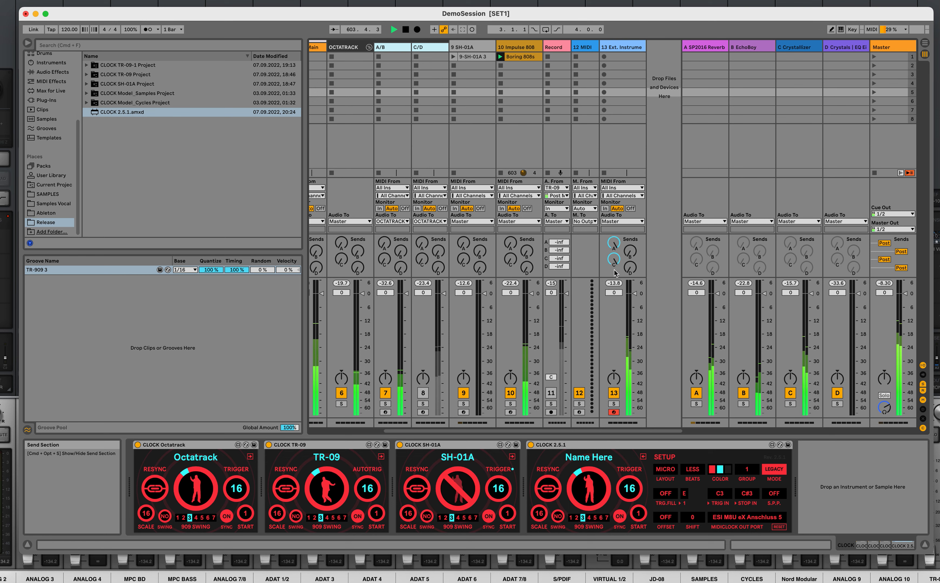
mouse_move(629, 267)
mouse_down()
mouse_move(629, 241)
mouse_move(629, 267)
mouse_move(614, 265)
mouse_up()
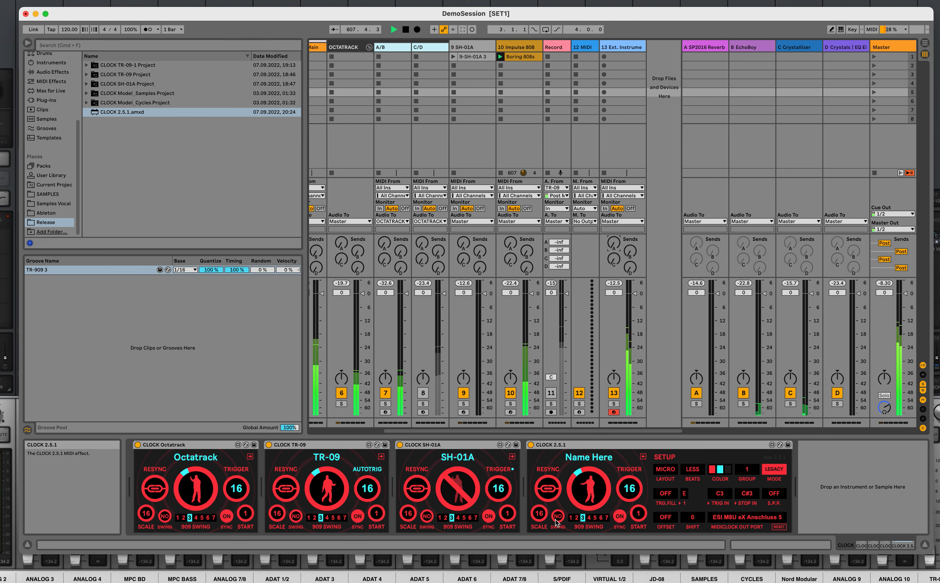
Stop the newly added clock and briefly expand the SH-01A clock's setup section, collapsing it again.
click(587, 487)
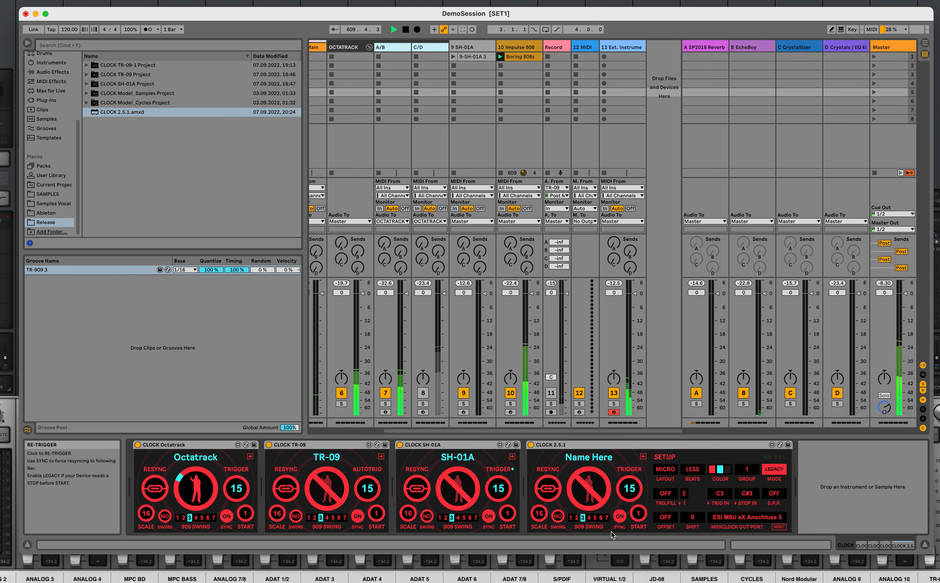
click(513, 457)
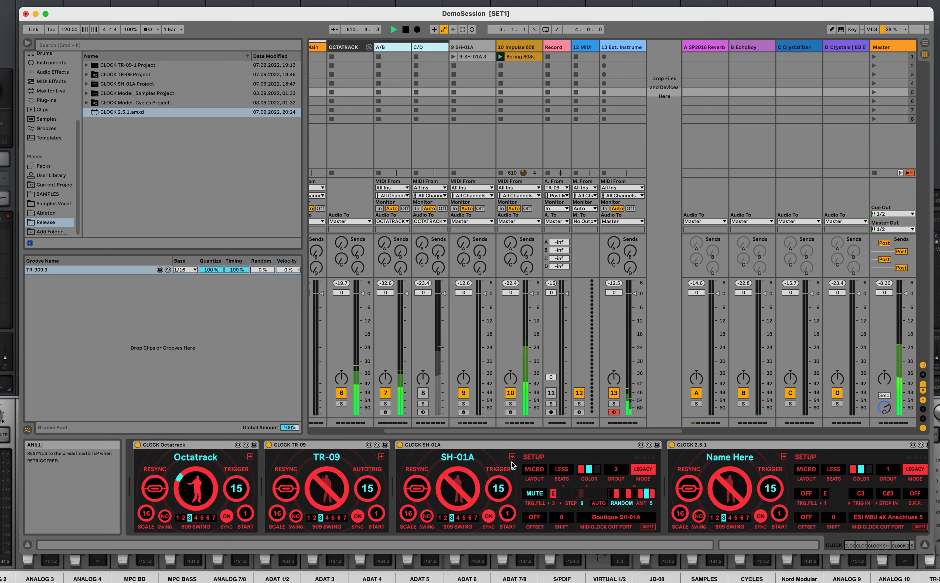
click(512, 457)
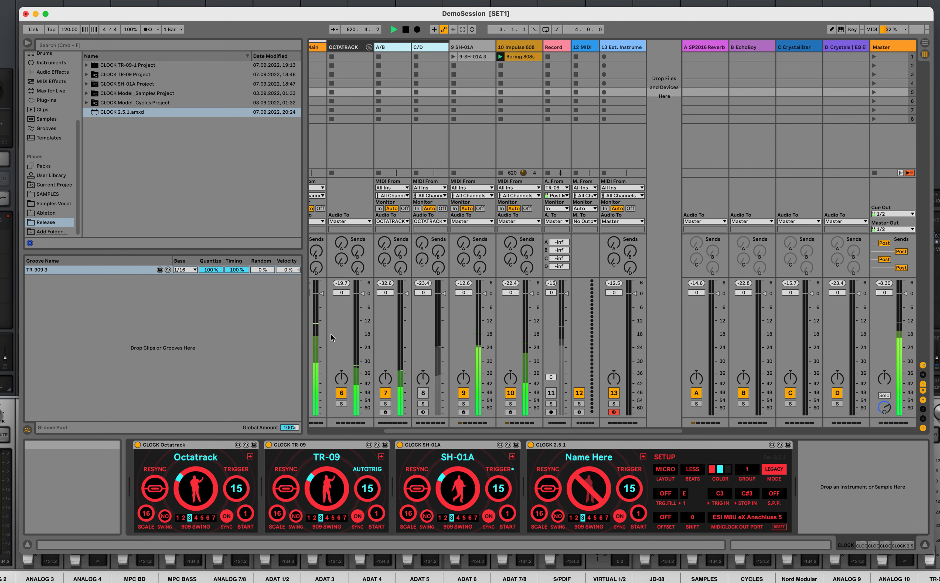
Narrow the browser until all tracks fit in the mixer, and stop the SH-01A, TR-09 and Octatrack clocks.
drag(419, 431, 391, 430)
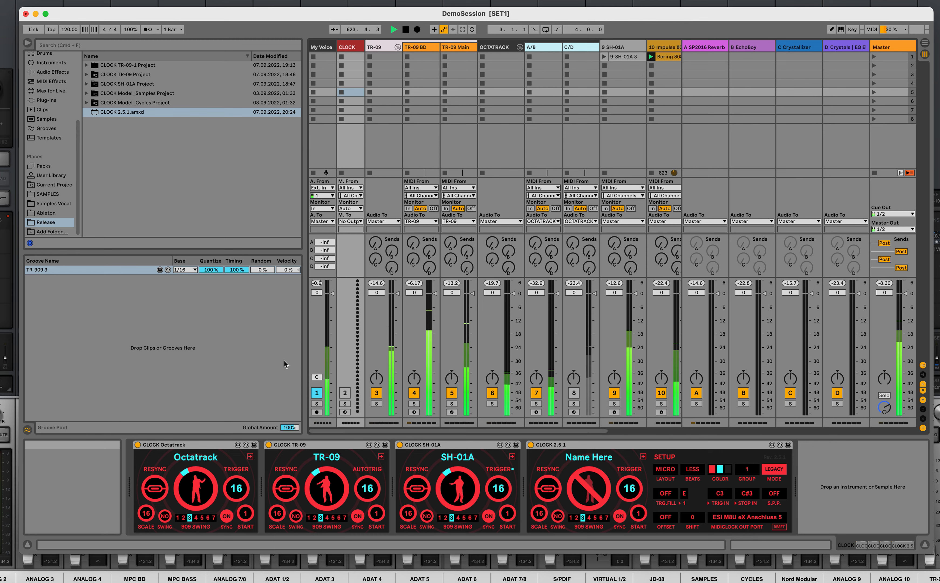
drag(306, 310, 140, 310)
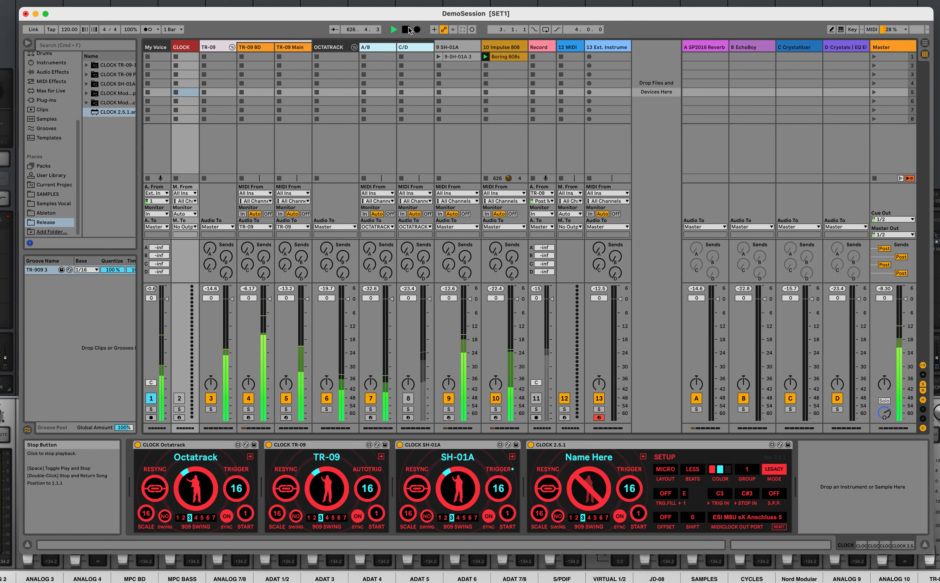
click(371, 468)
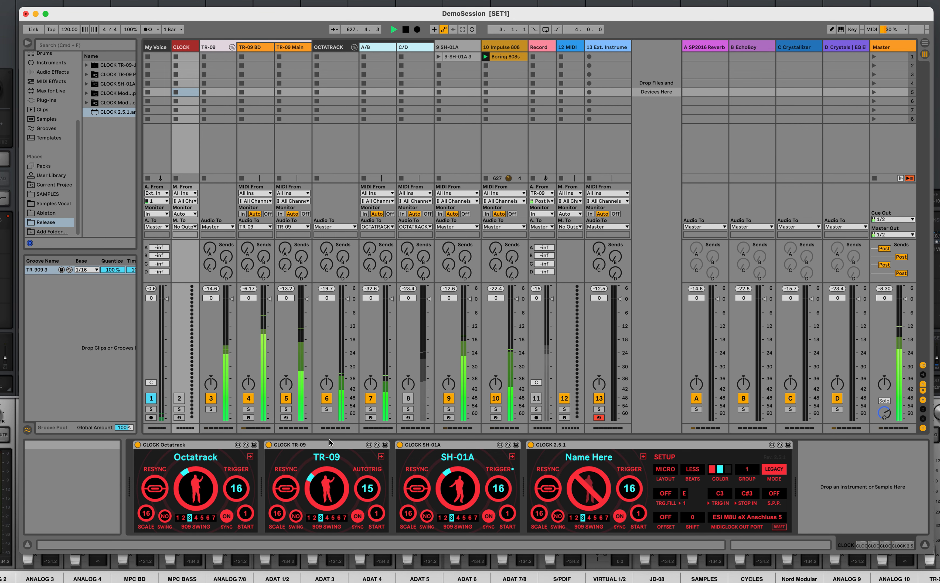
click(456, 490)
click(327, 488)
click(201, 485)
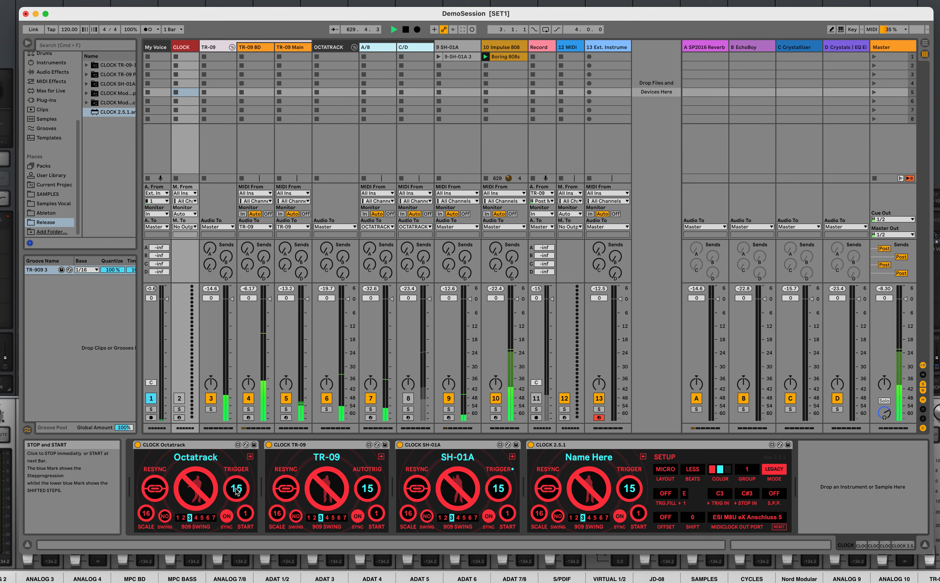
Start the TR-09 clock and the Octatrack clock again.
click(332, 488)
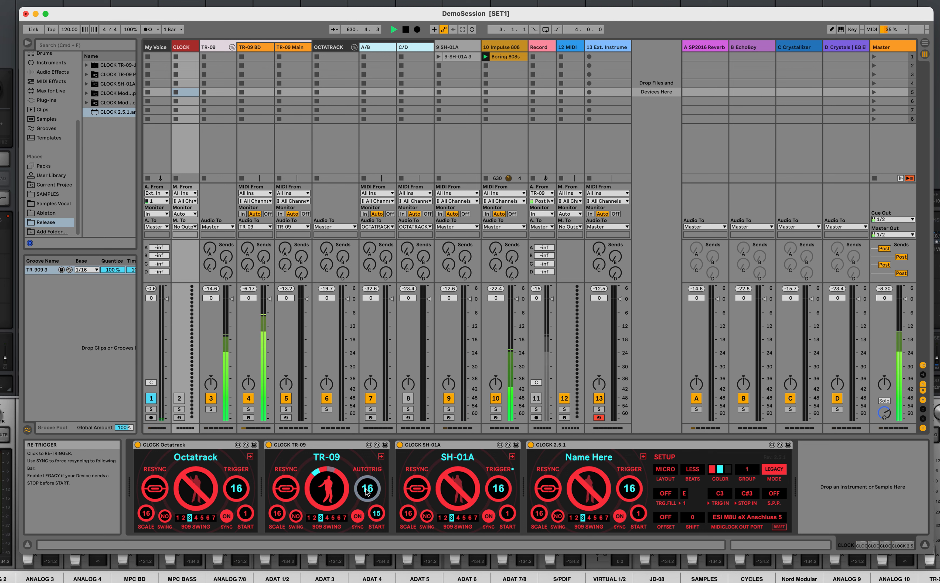
click(200, 487)
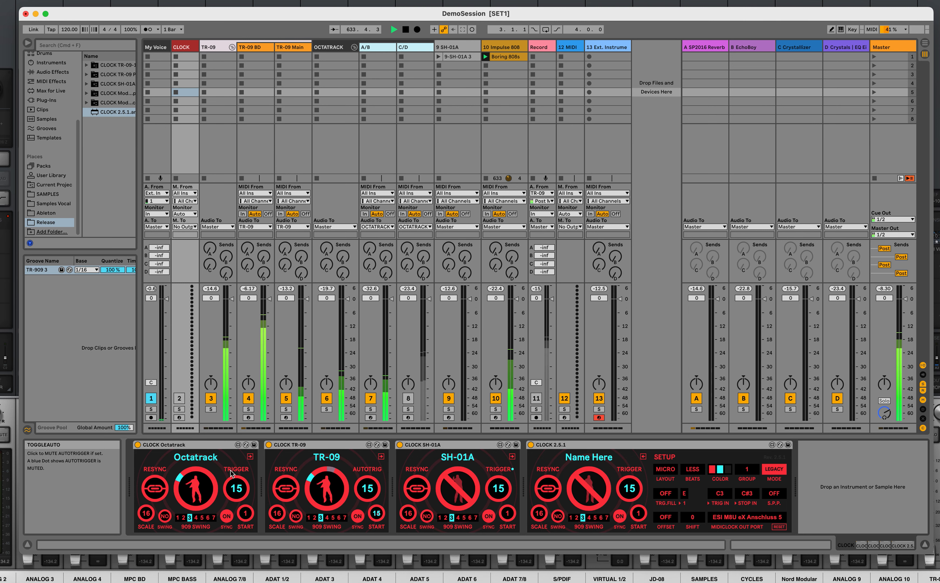
click(200, 487)
Activate the C/D track and try out its sends to the return effects, retriggering the Octatrack clock.
click(406, 398)
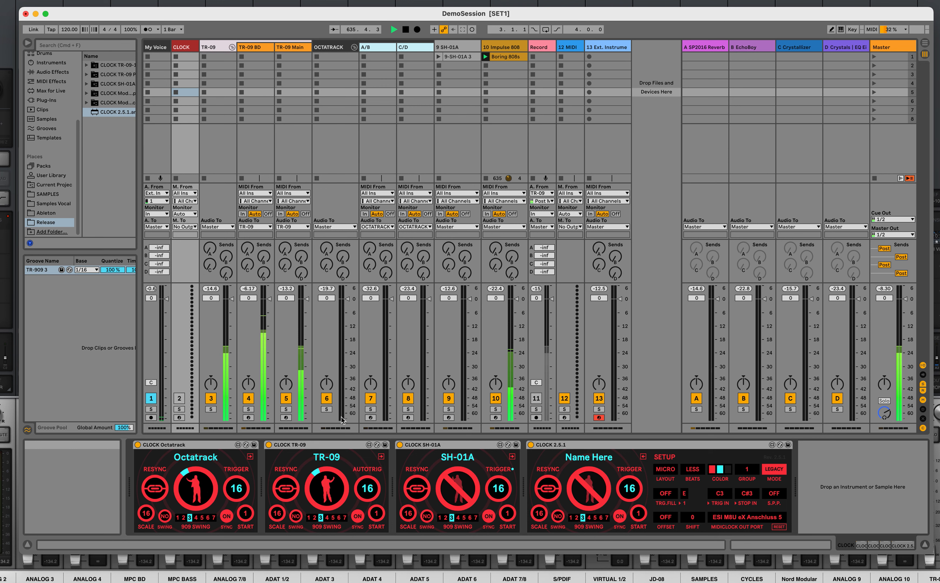
click(189, 493)
drag(407, 248, 407, 281)
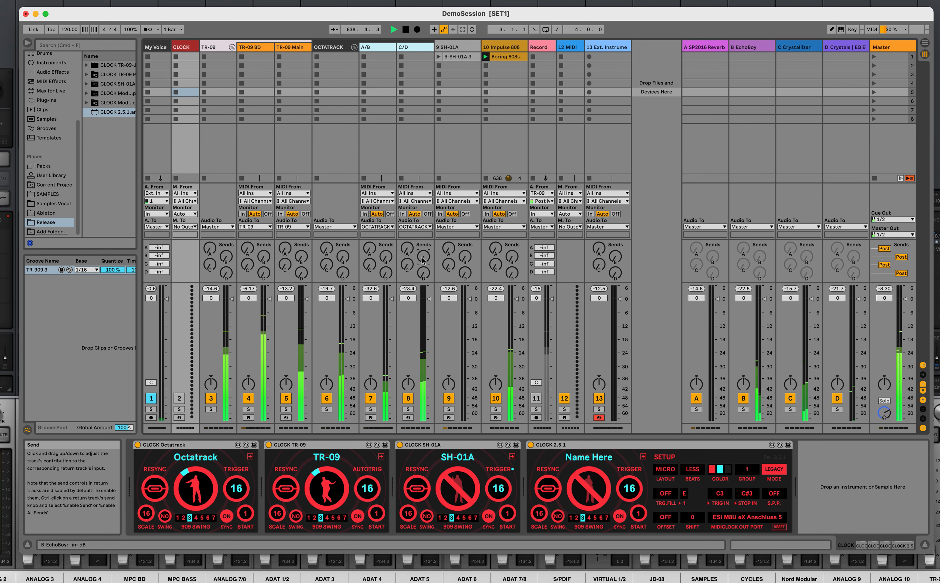
drag(245, 513, 246, 491)
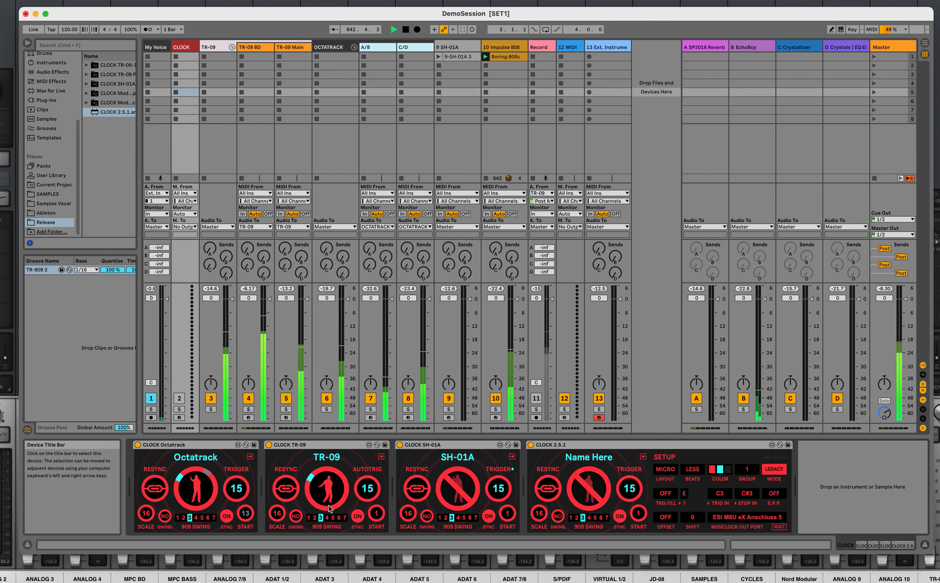
Start and retrigger the SH-01A clock, and retrigger and stop the TR-09 clock.
click(468, 506)
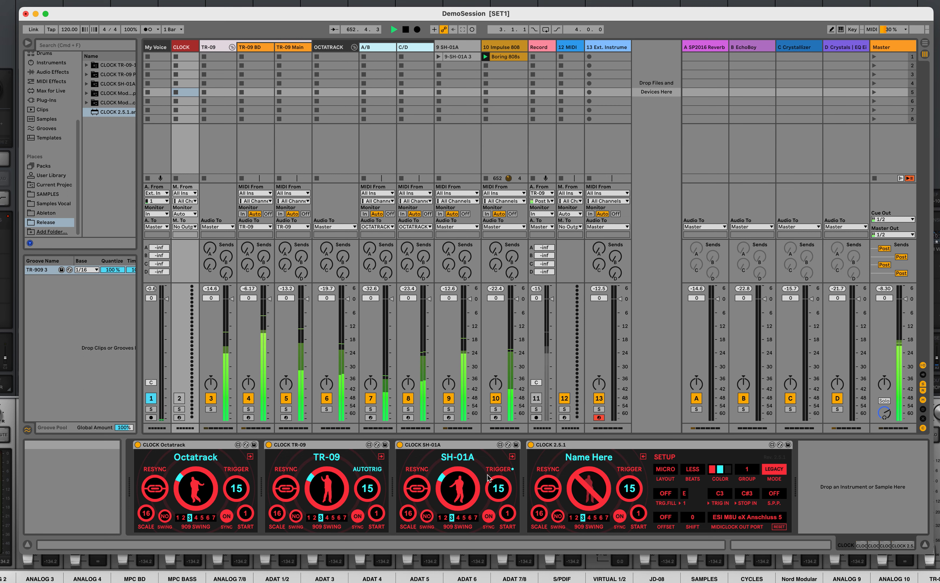
click(458, 497)
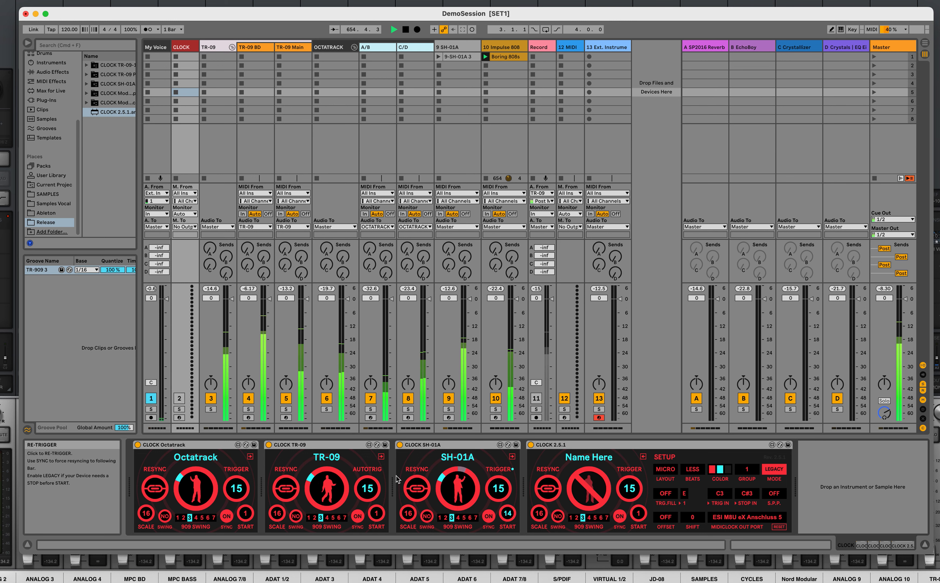
click(372, 486)
click(324, 490)
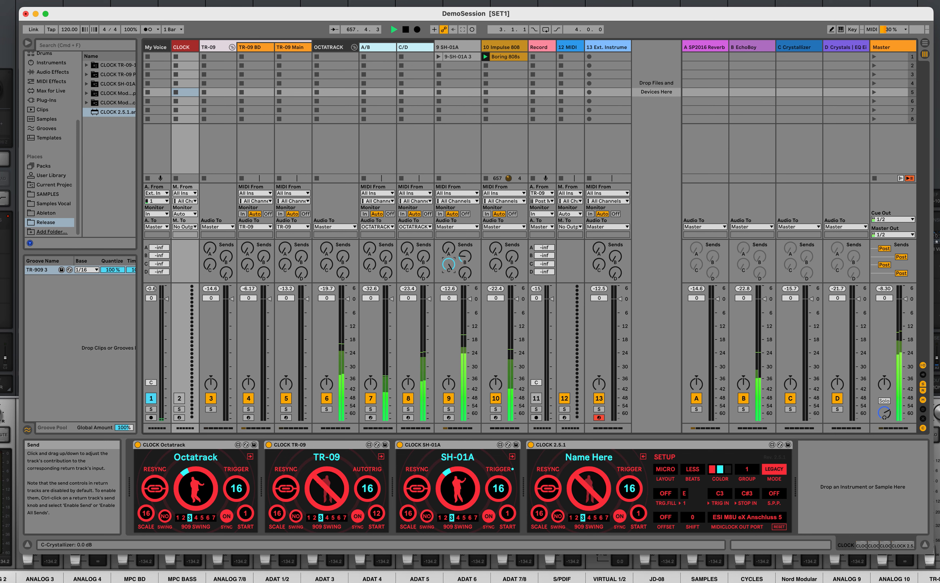
Try out the SH-01A track's sends, raise the A/B track's send to the Crystals return, and stop the SH-01A clock.
drag(465, 273, 465, 216)
drag(465, 256, 465, 294)
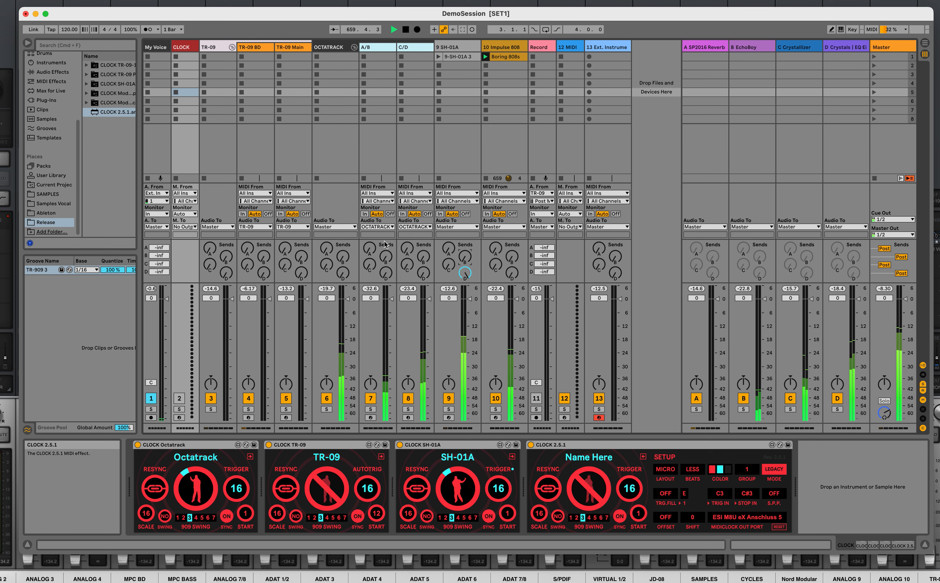
drag(386, 274, 386, 216)
drag(465, 276, 465, 332)
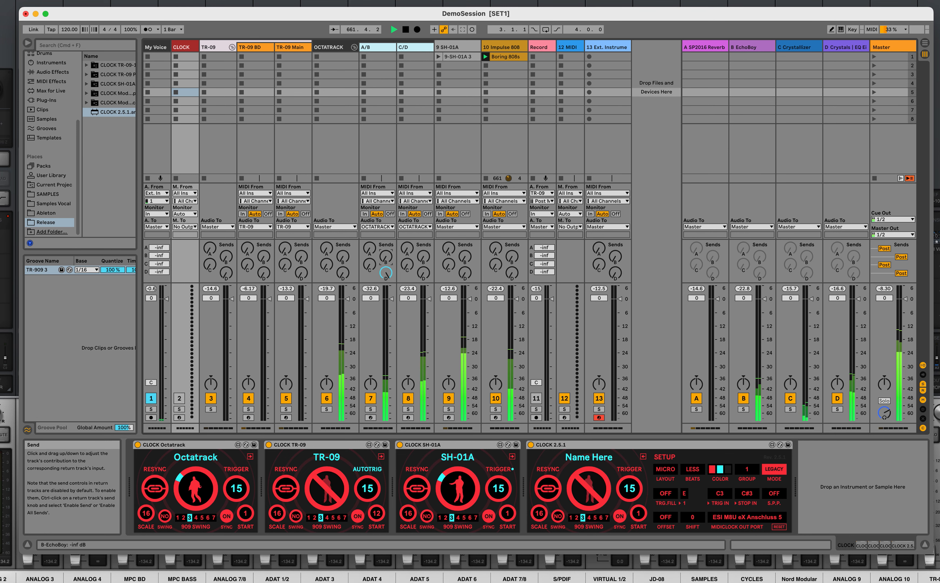
click(444, 487)
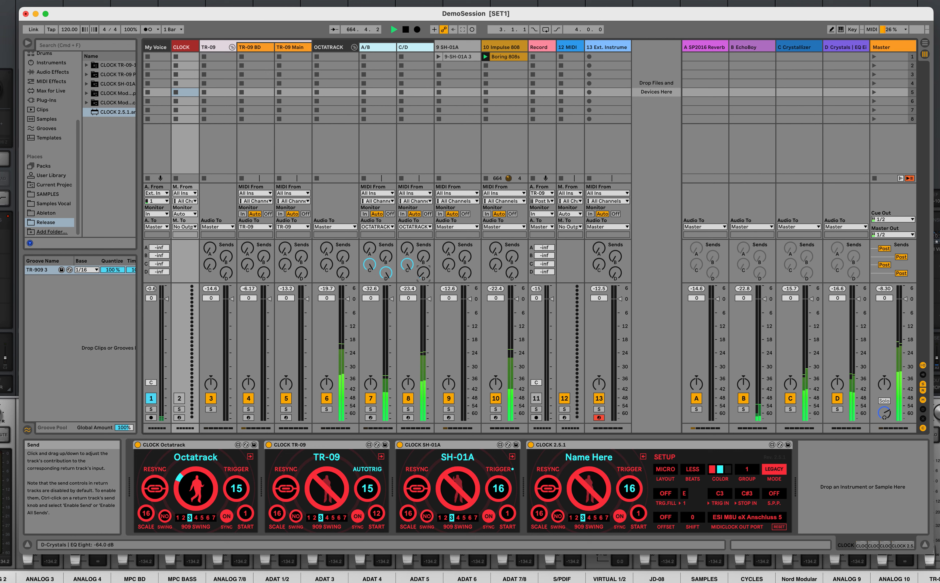
Try out the C/D track's sends and reset all raised sends on the A/B and C/D tracks.
drag(423, 255, 424, 201)
drag(407, 248, 407, 193)
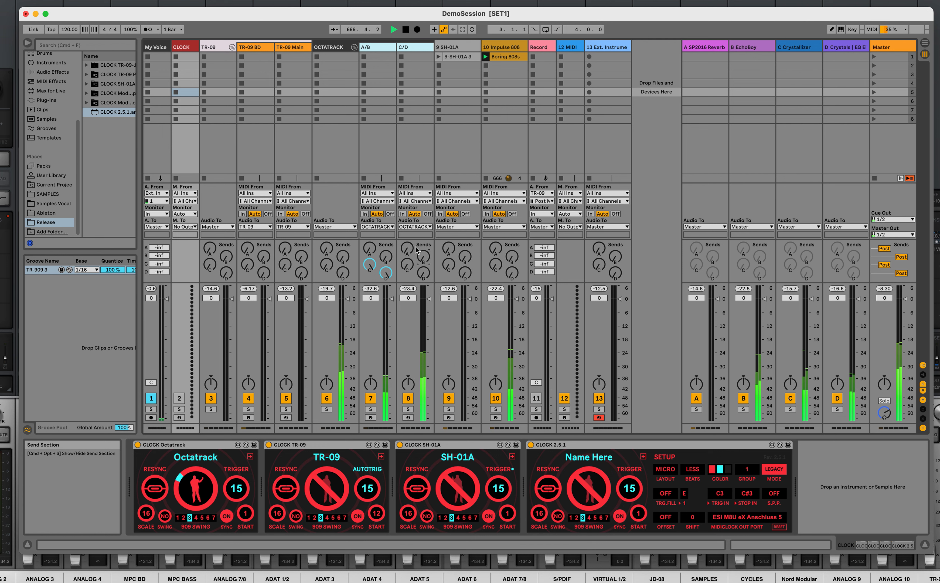
double_click(386, 273)
double_click(370, 265)
double_click(410, 248)
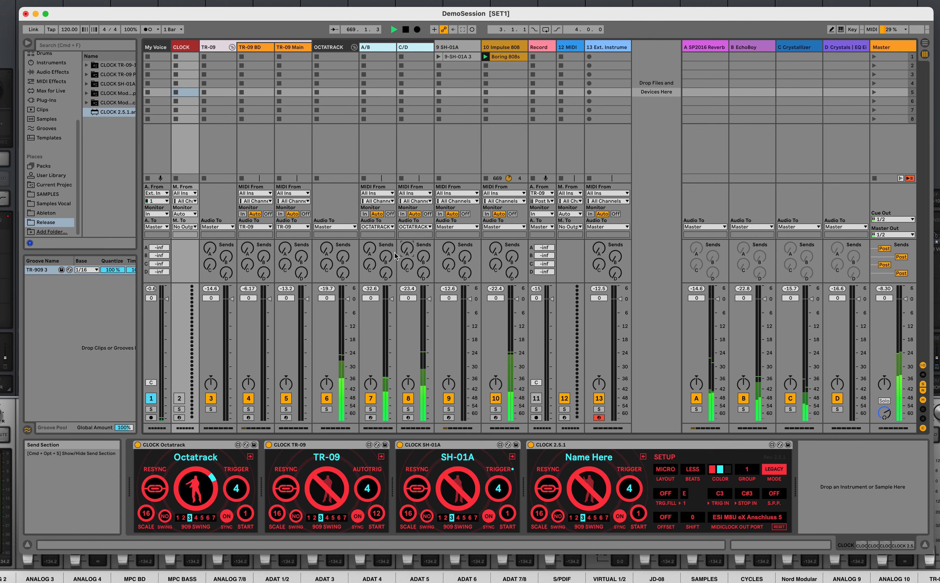
Stop the Octatrack clock and fade the Impulse 808 track to -inf with its sends A, B and C raised.
click(207, 490)
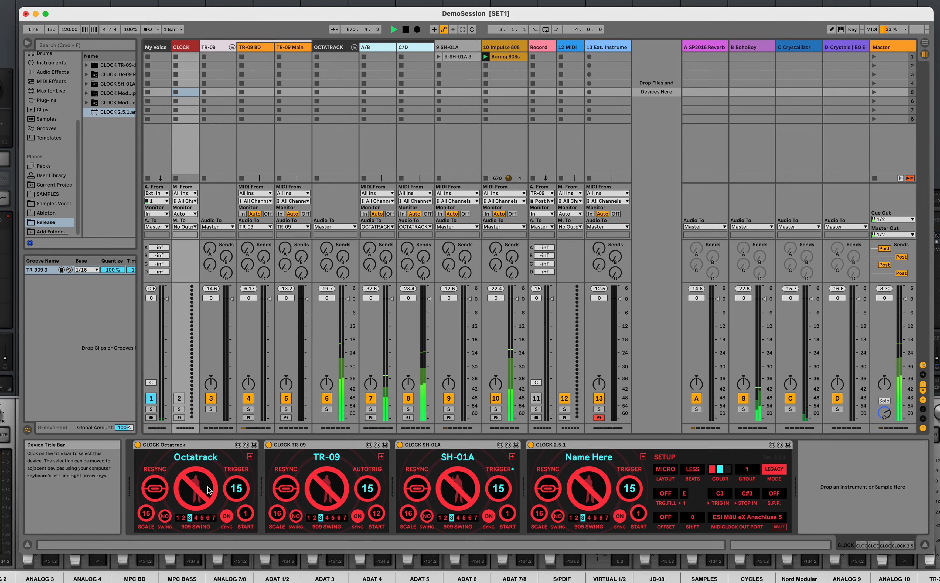
click(509, 261)
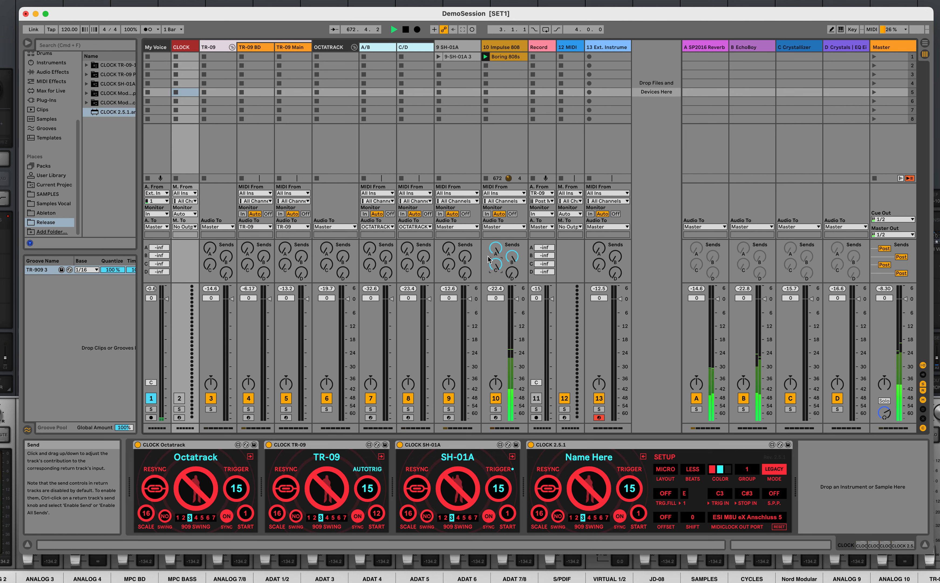
drag(512, 360, 511, 418)
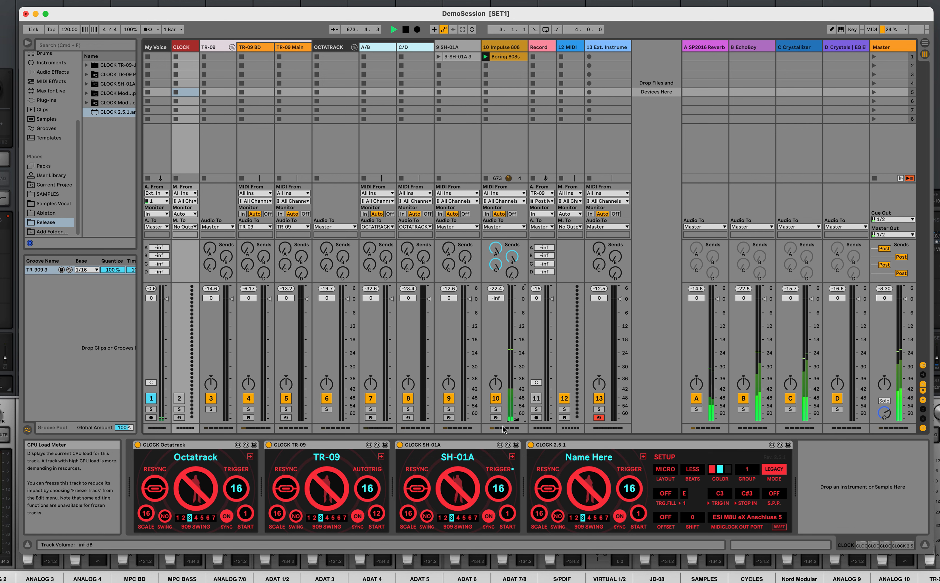